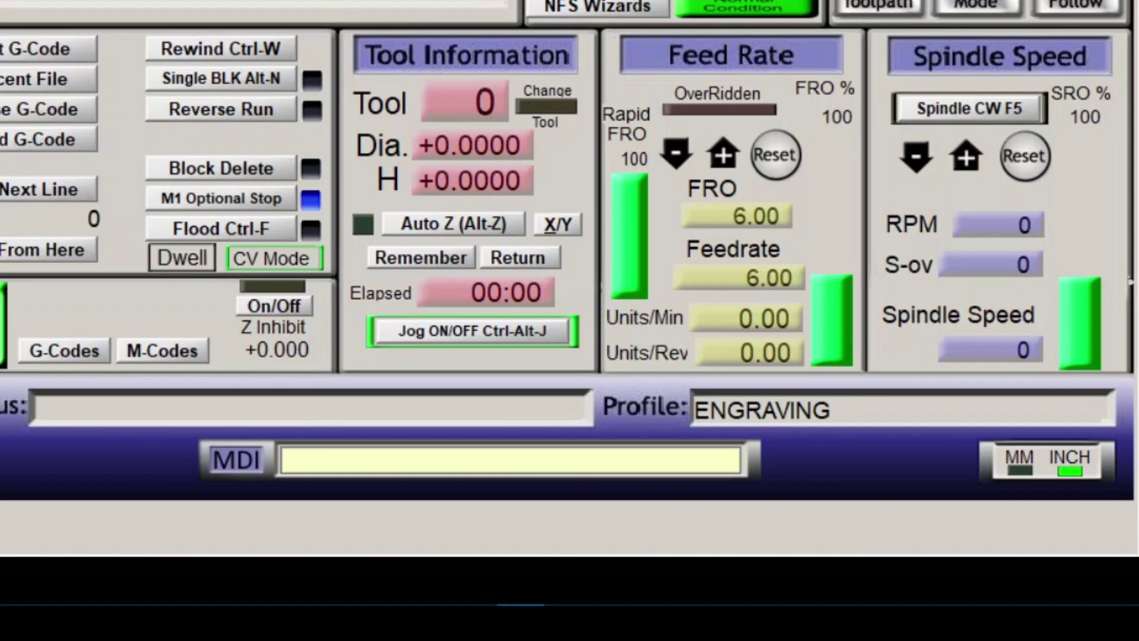
Enter G21 in the MDI line to switch Mach3 to millimetre units
left_click(287, 459)
type("G21")
key("Return")
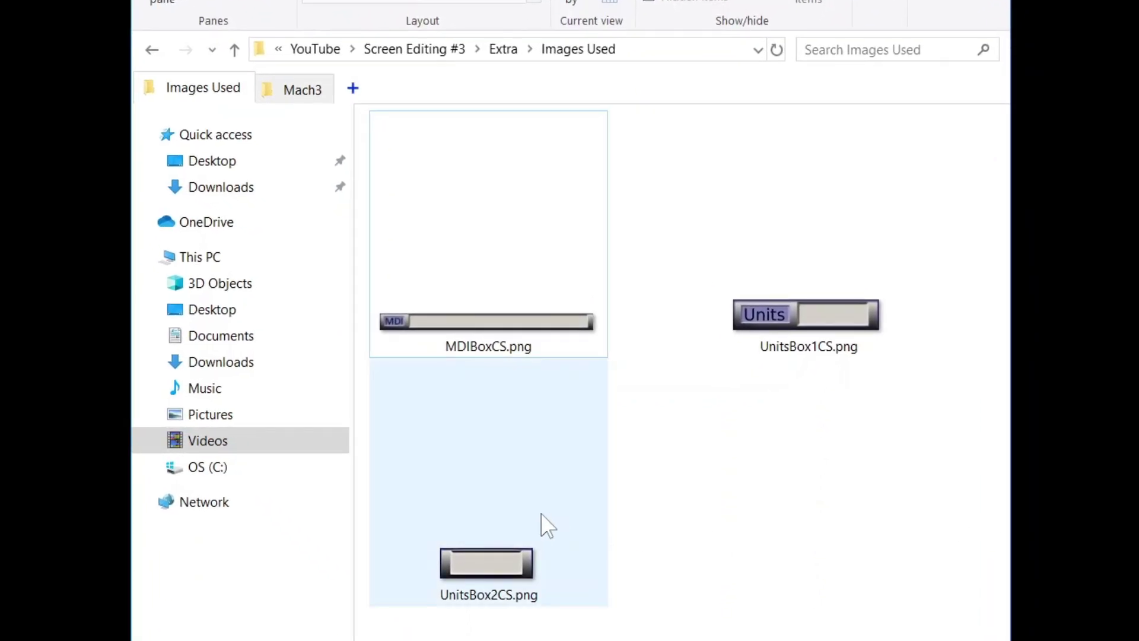
Copy MDIBoxCS.png, UnitsBox1CS.png and UnitsBox2CS.png into Mach3\Bitmaps\MillBitmaps, replacing the existing files
left_click(525, 517)
left_click(534, 299, "ctrl")
left_click(806, 322, "ctrl")
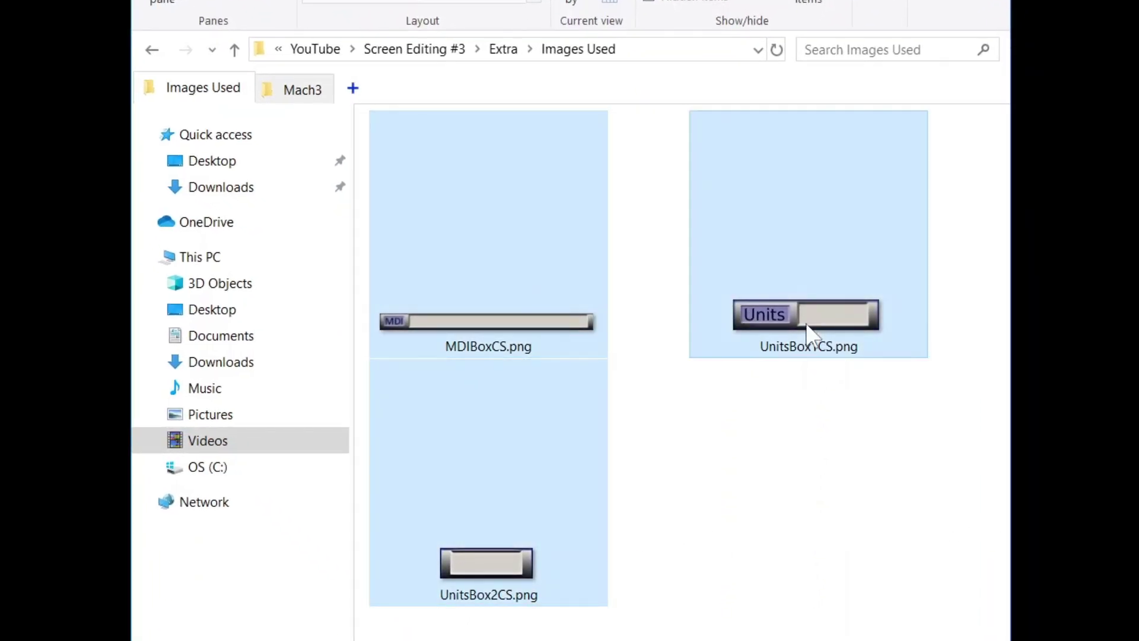
right_click(807, 326)
left_click(838, 616)
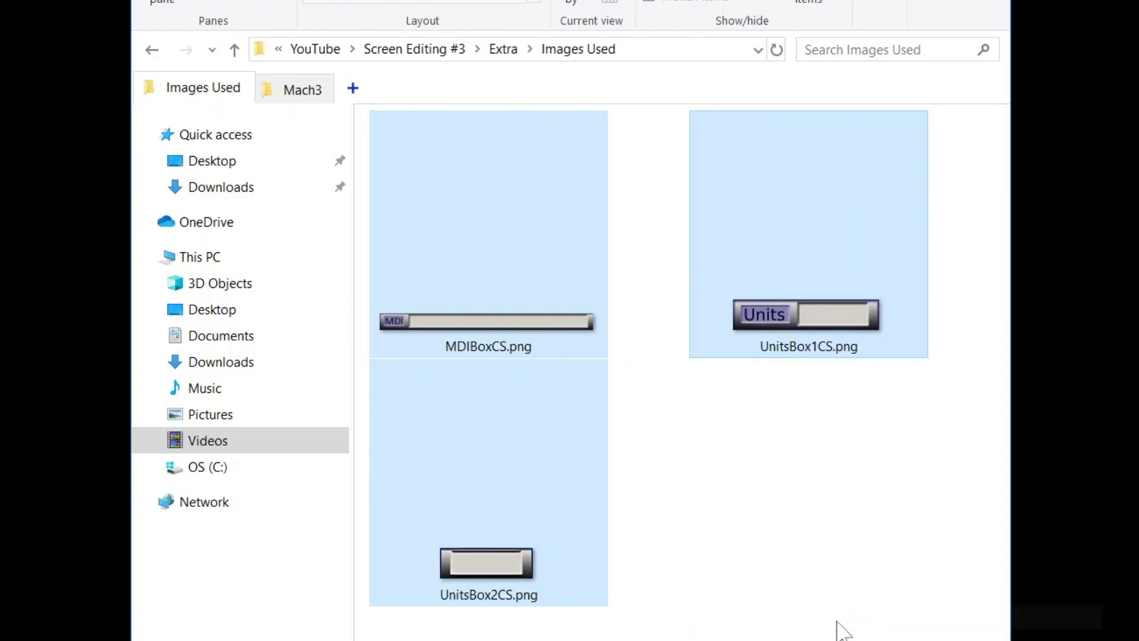
left_click(302, 93)
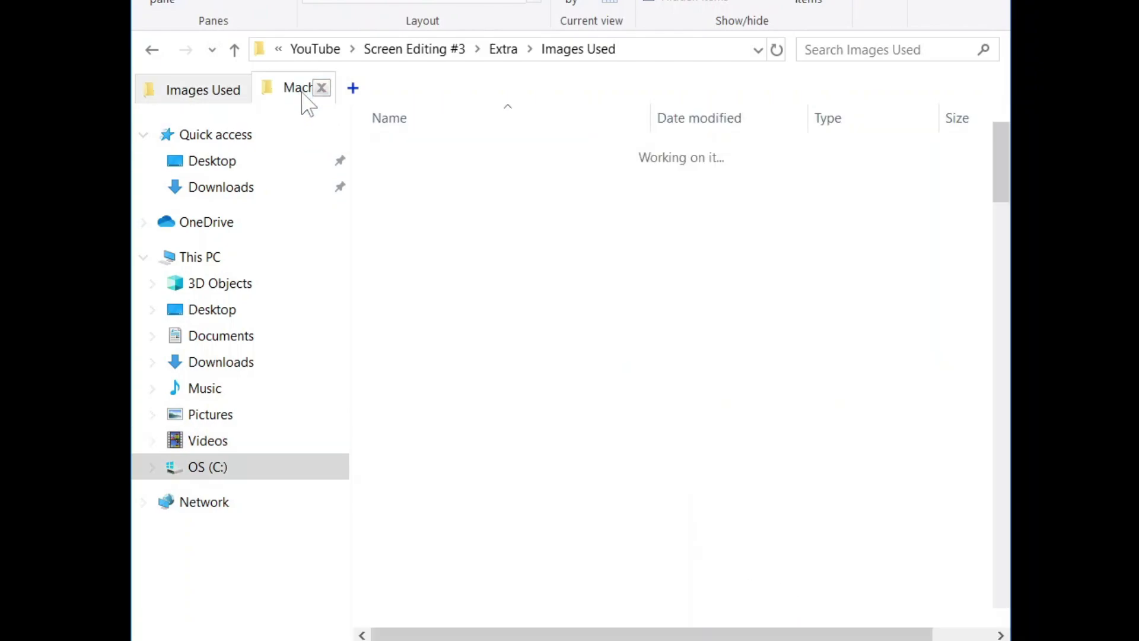
double_click(406, 178)
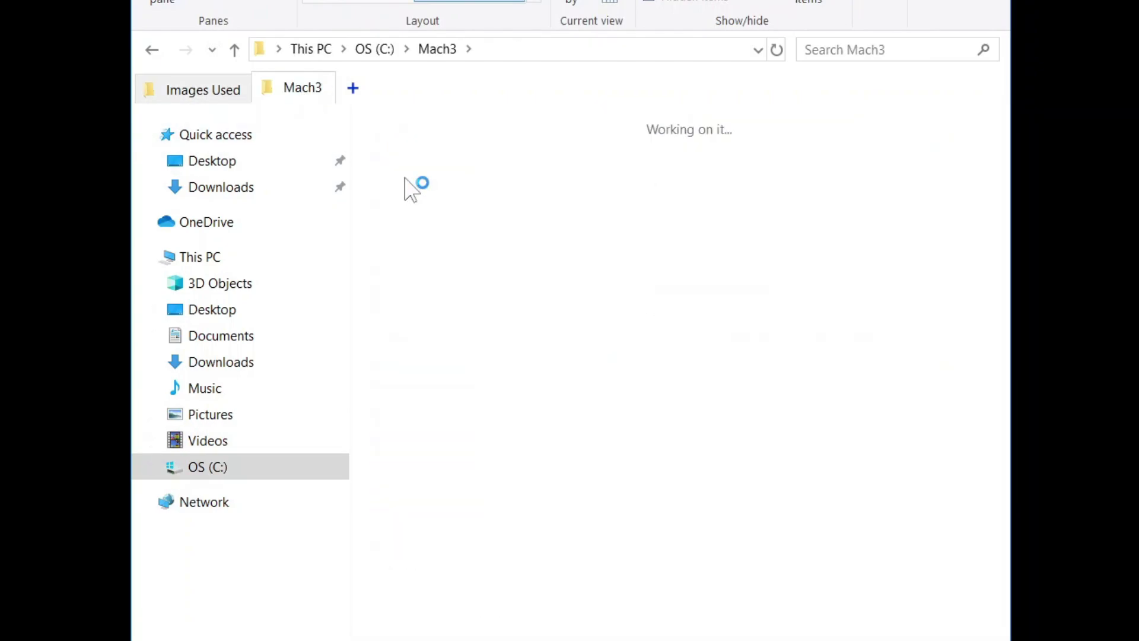
double_click(418, 149)
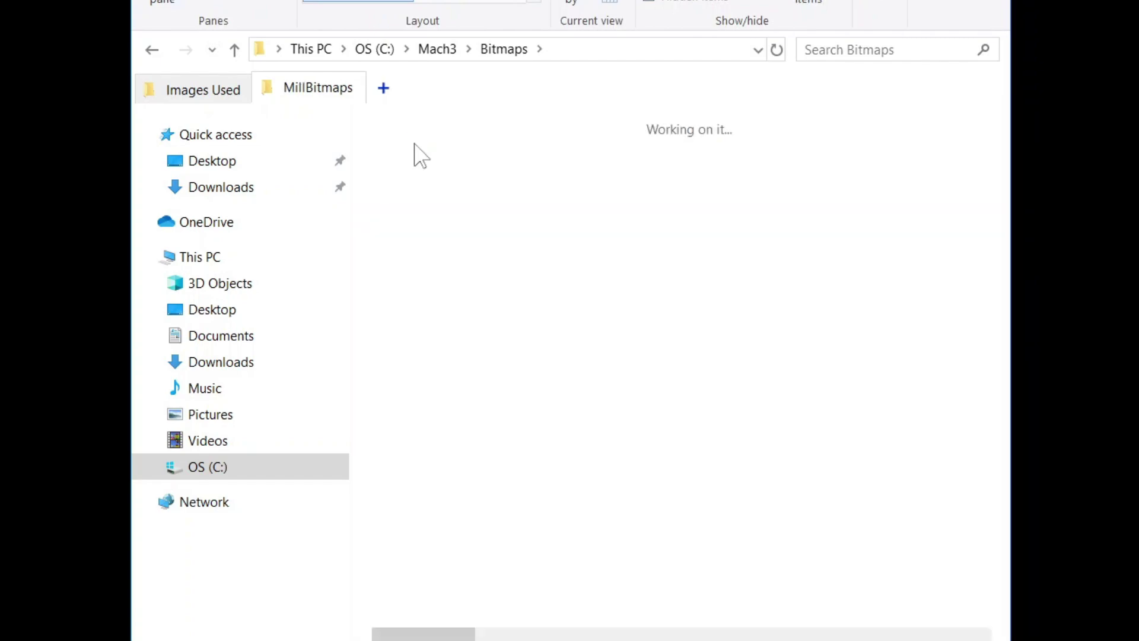
key("ctrl+v")
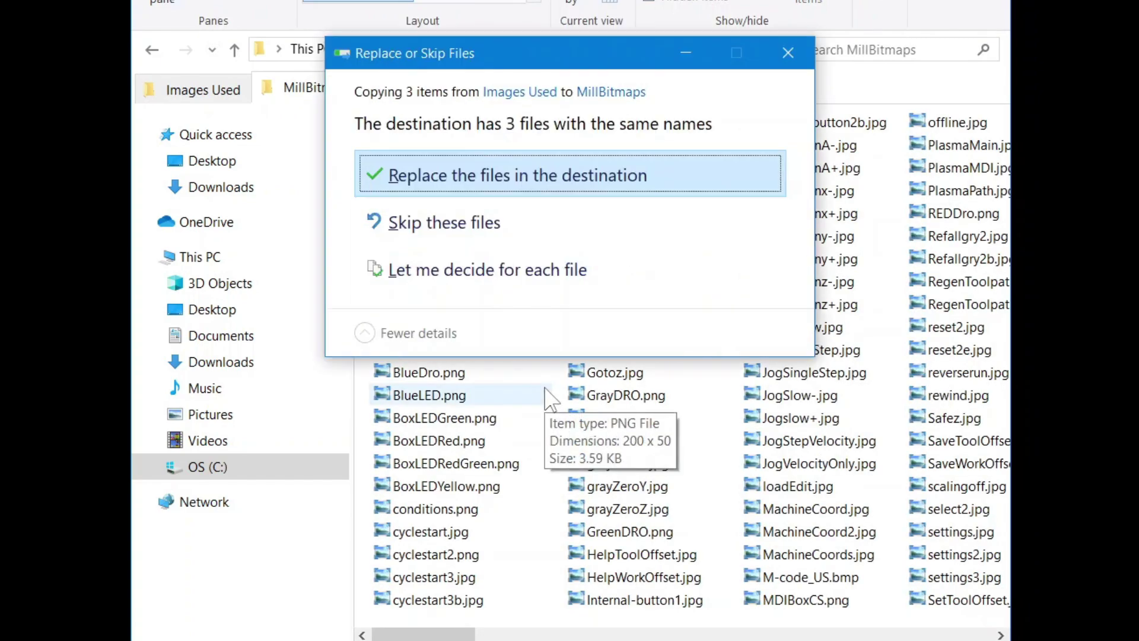
left_click(557, 178)
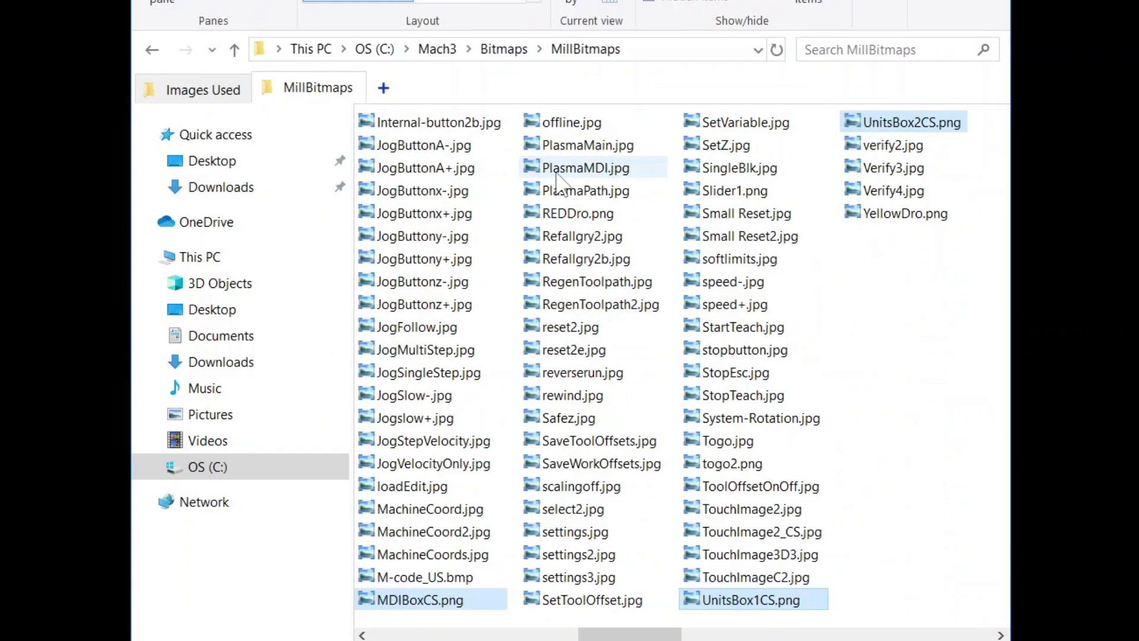
Duplicate 1024 - Edit2.set in the Mach3 folder and rename the copy 1024 - Edit3.set
left_click(235, 49)
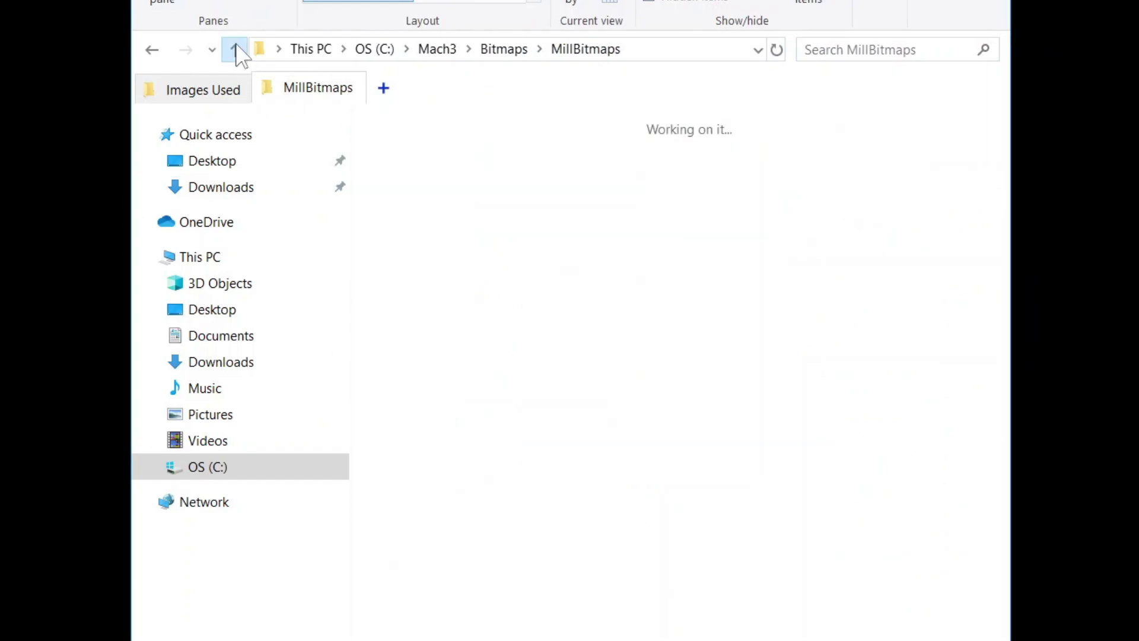
left_click(234, 49)
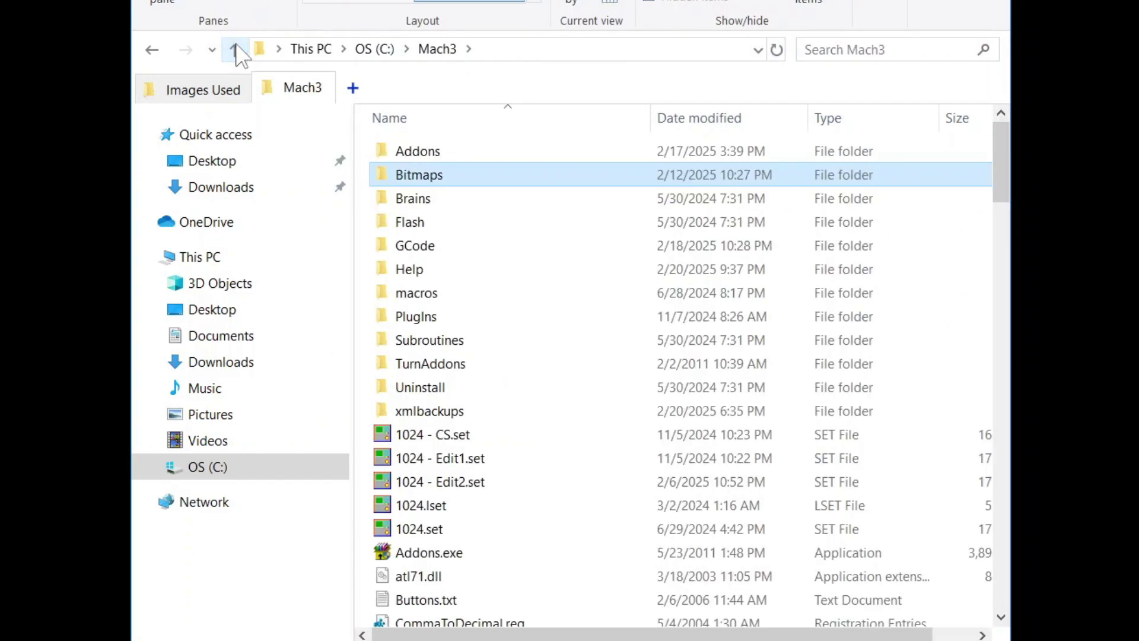
left_click(468, 489)
key("ctrl+c")
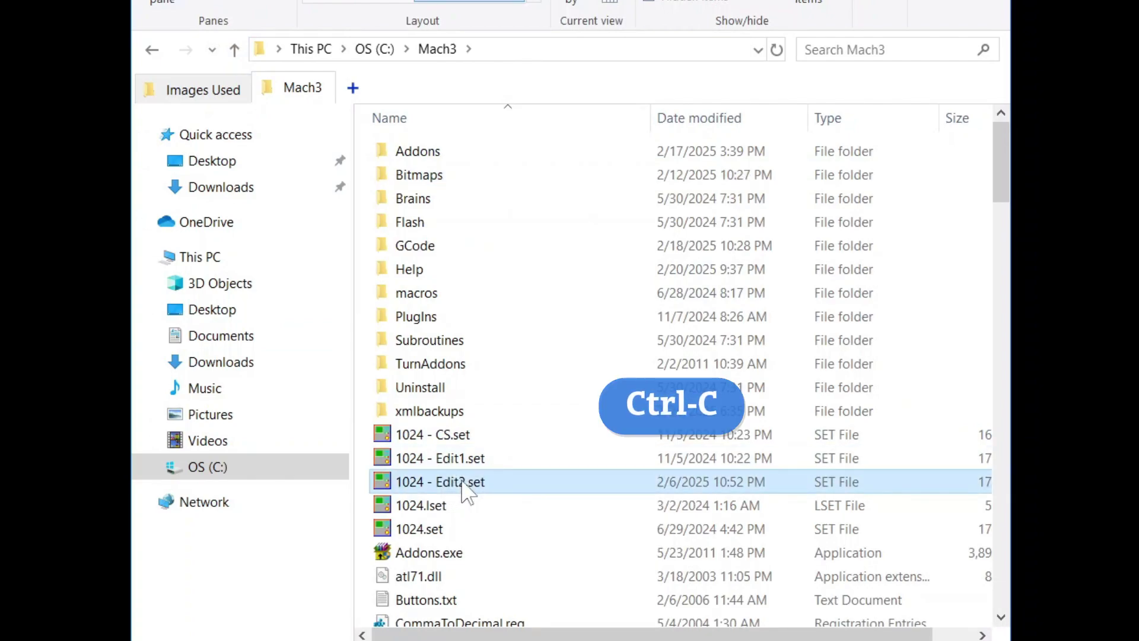
key("ctrl+v")
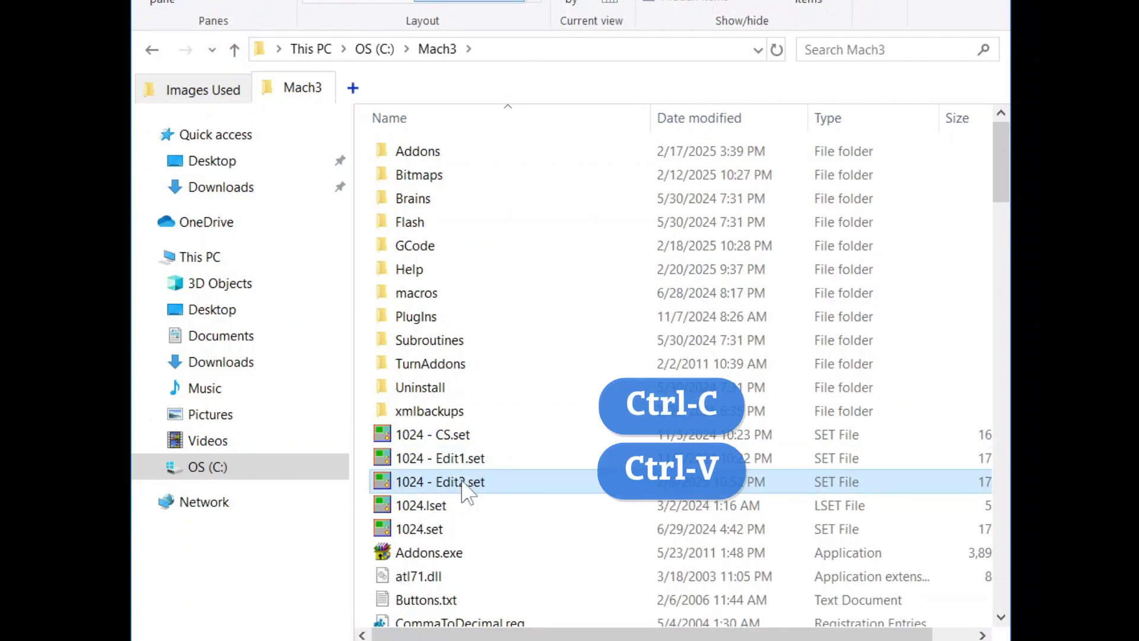
left_click(518, 480)
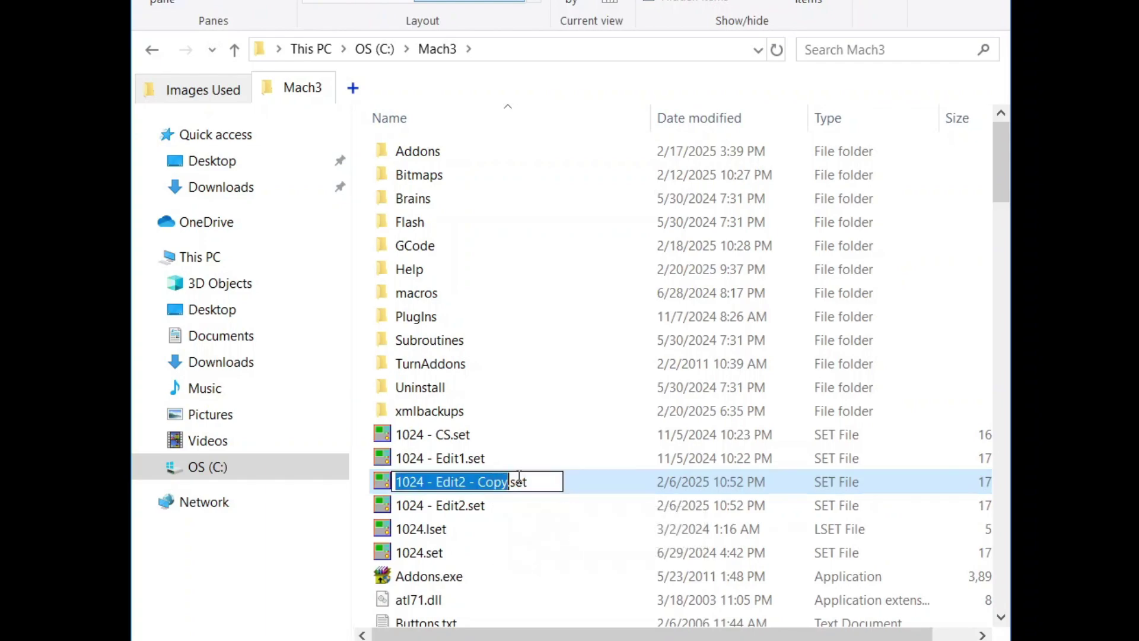
key("Right")
key("BackSpace")
key("BackSpace")
key("BackSpace")
key("BackSpace")
key("BackSpace")
key("BackSpace")
key("BackSpace")
key("BackSpace")
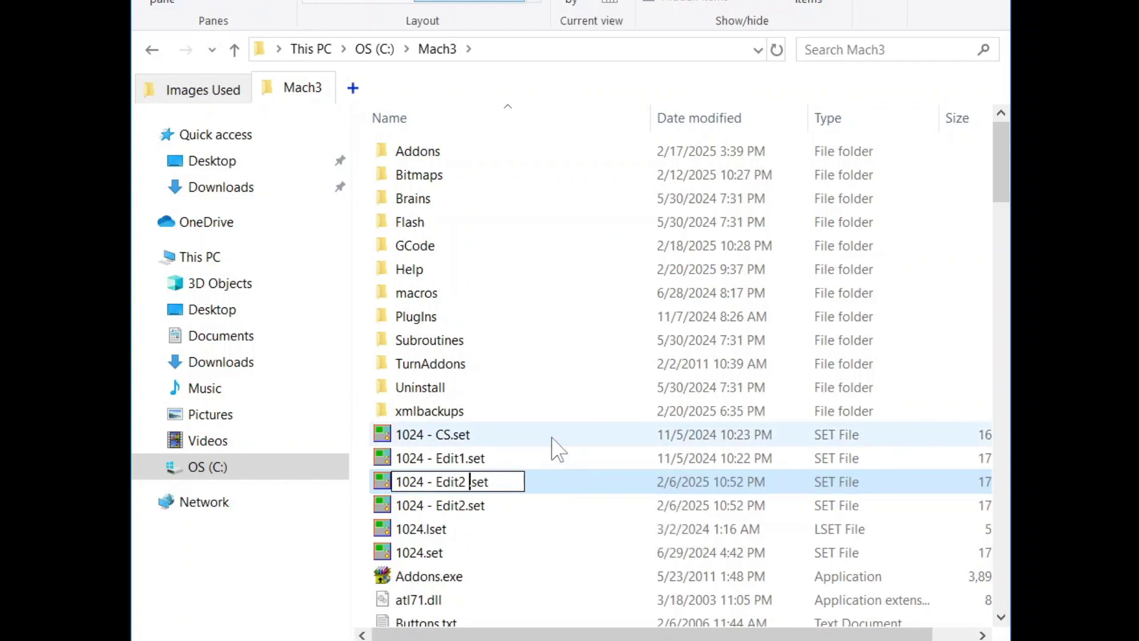
type("3")
key("Return")
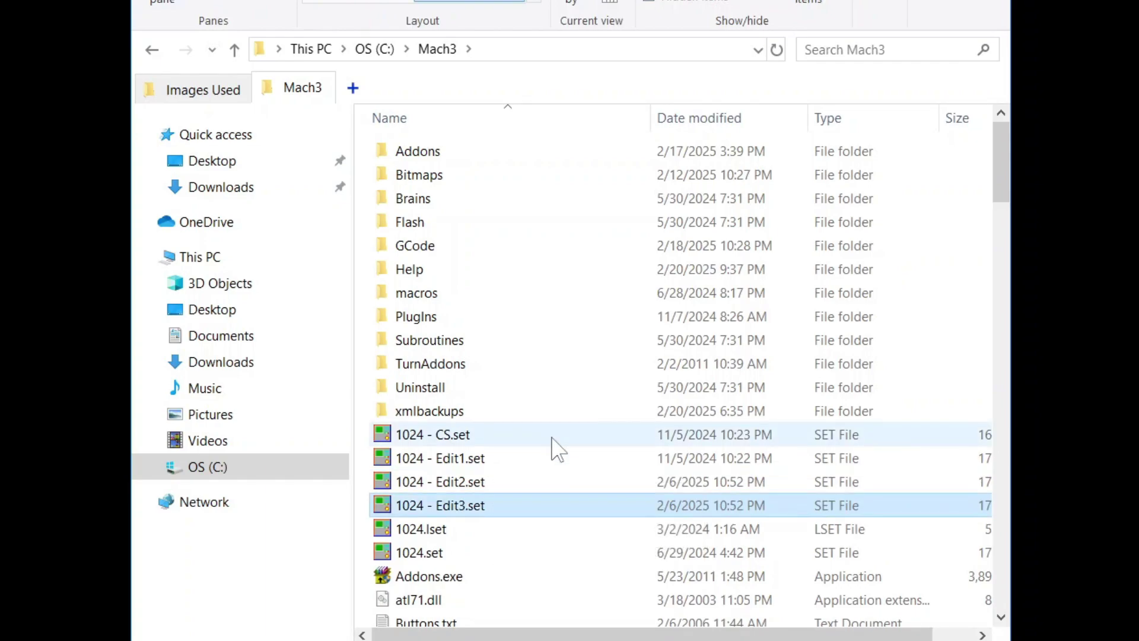
Open 1024 - Edit3.set in MachScreen and add MDIBoxCS.png as a new Image control
double_click(461, 516)
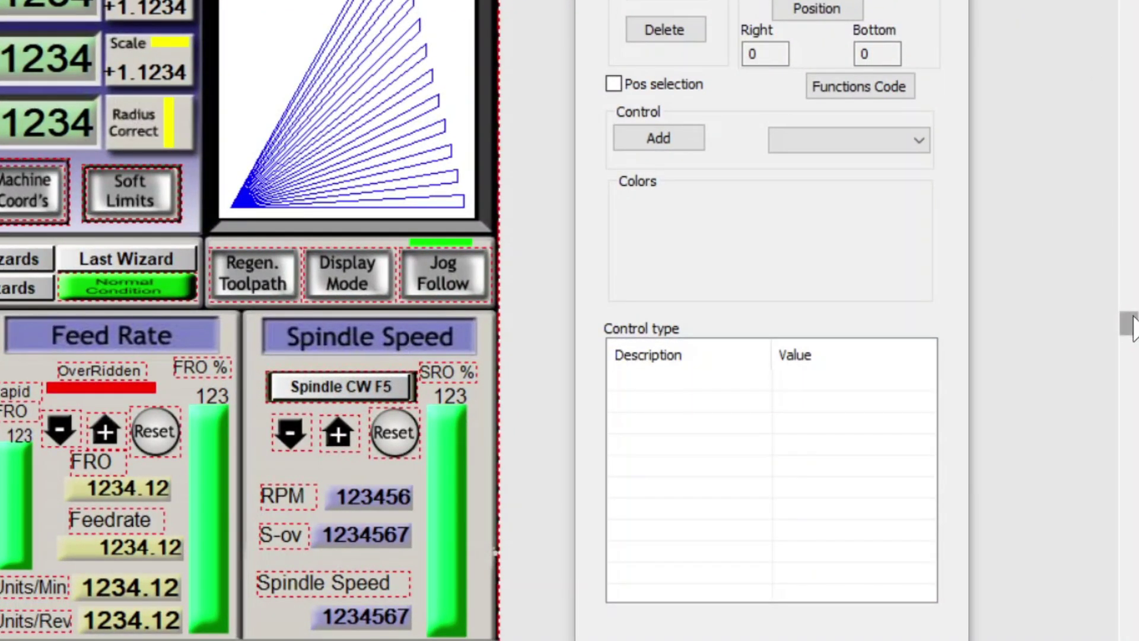
left_click_drag(1131, 320, 1095, 474)
left_click(877, 145)
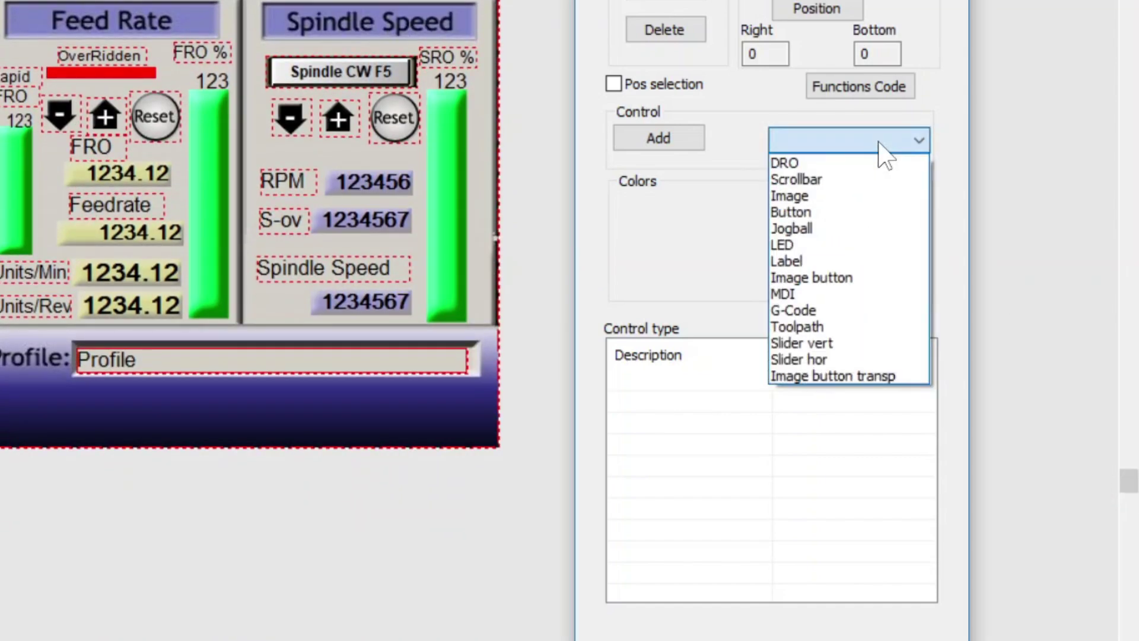
left_click(864, 194)
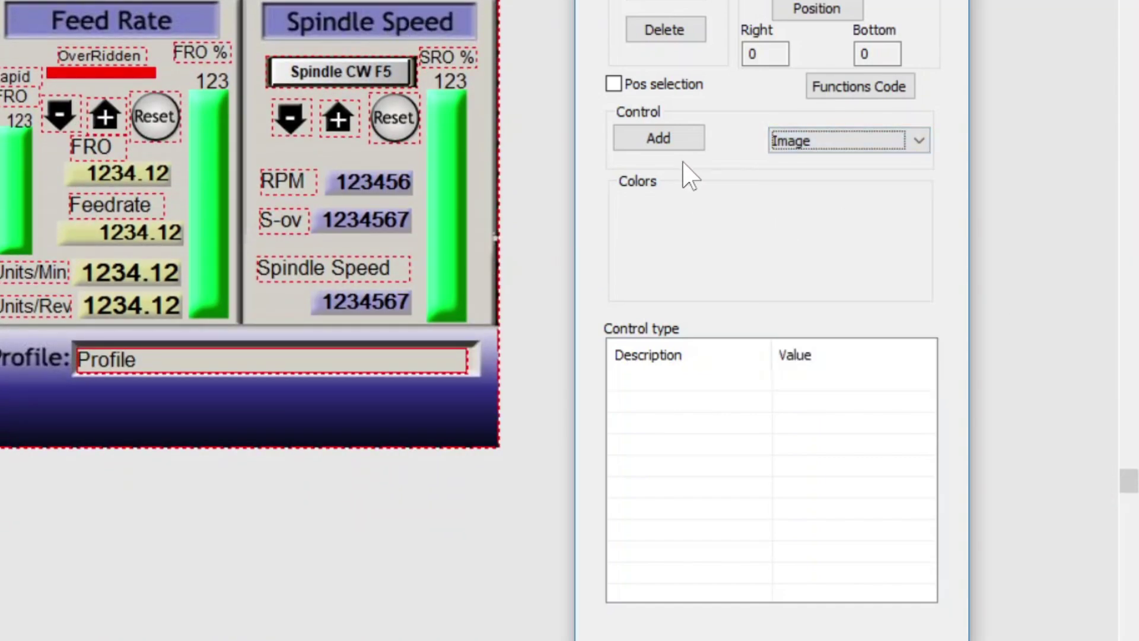
left_click(674, 141)
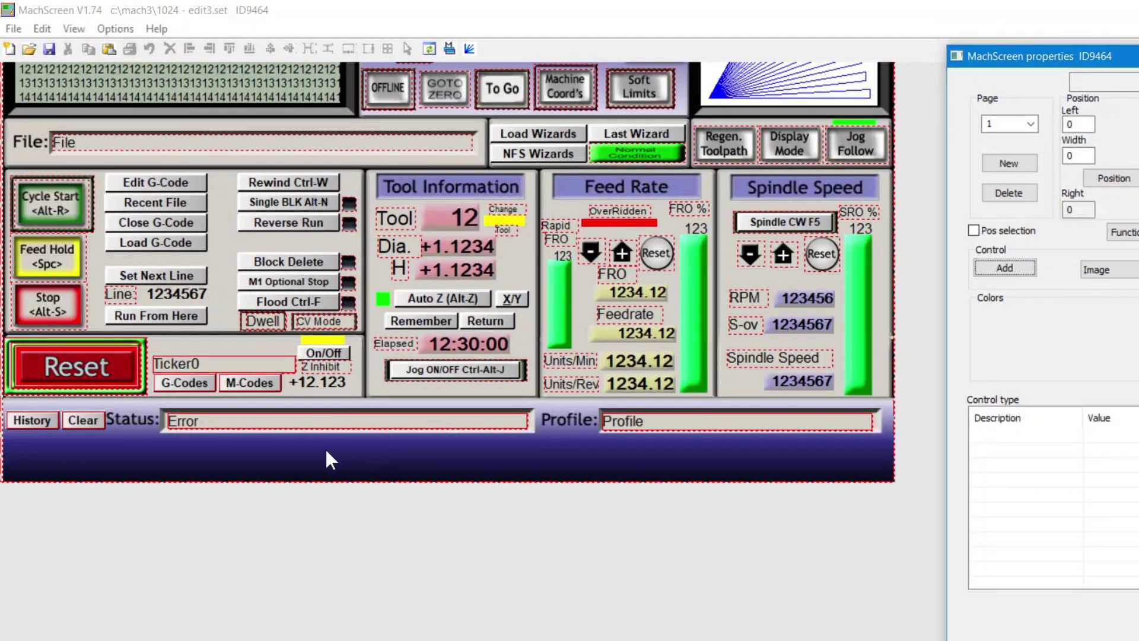
type("M")
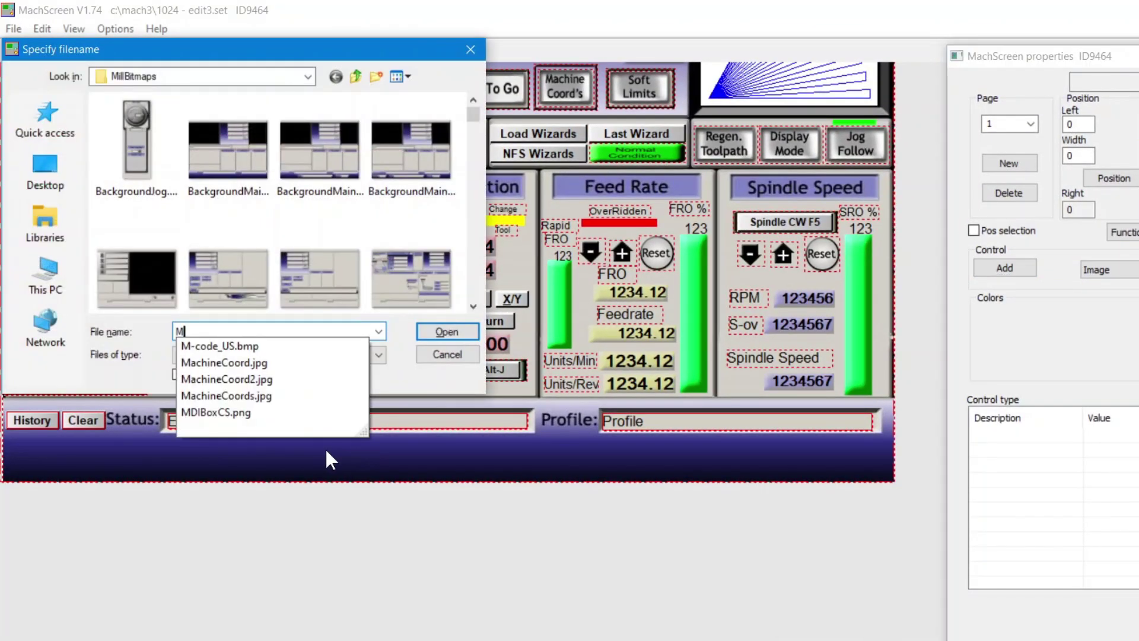
left_click(283, 417)
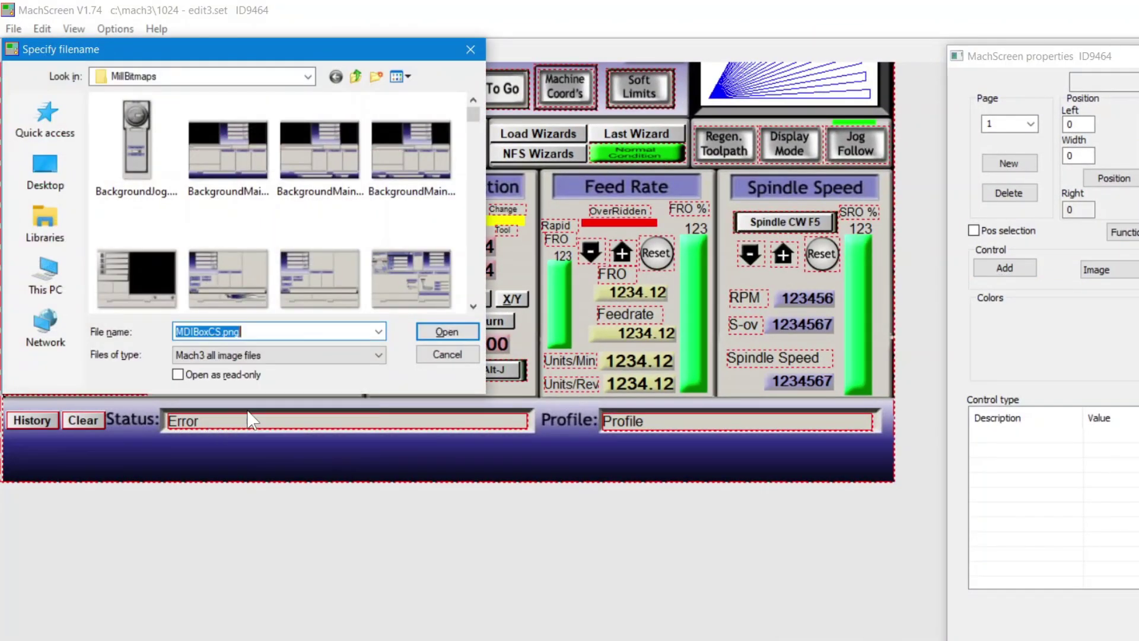
left_click(418, 332)
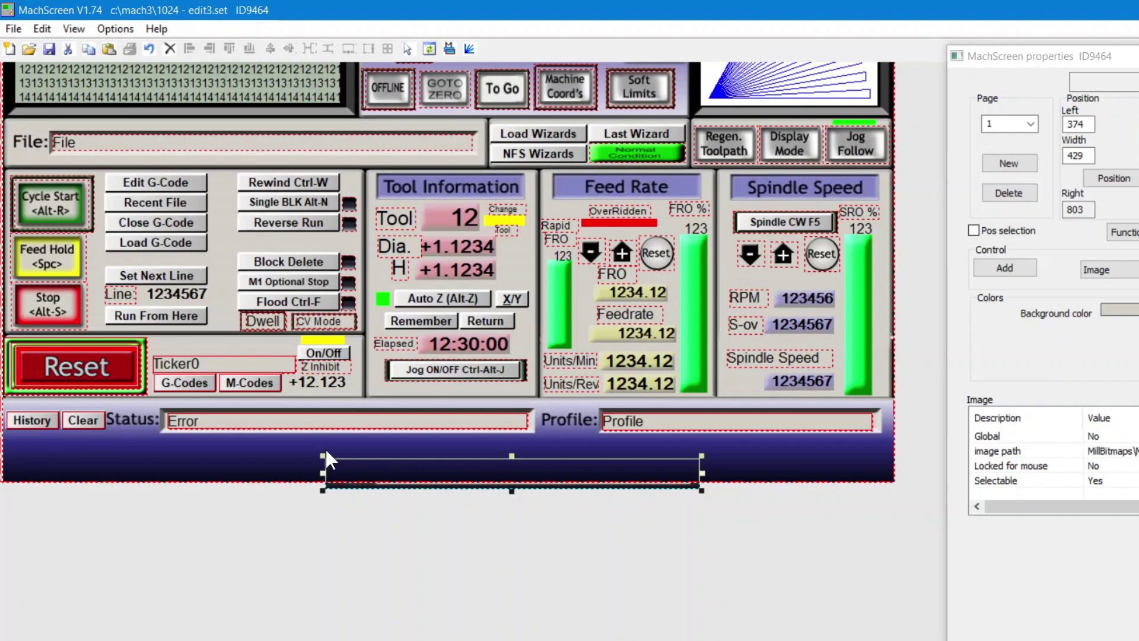
Swap the MDI image in front of the background and position it on the bottom bar
left_click(246, 459)
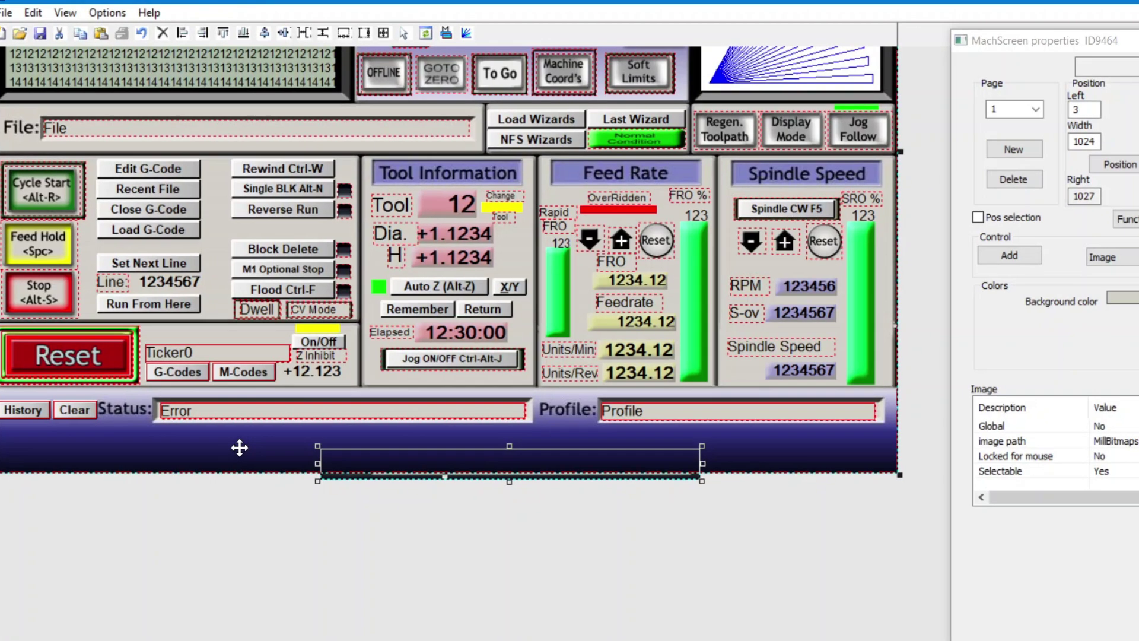
right_click(247, 459)
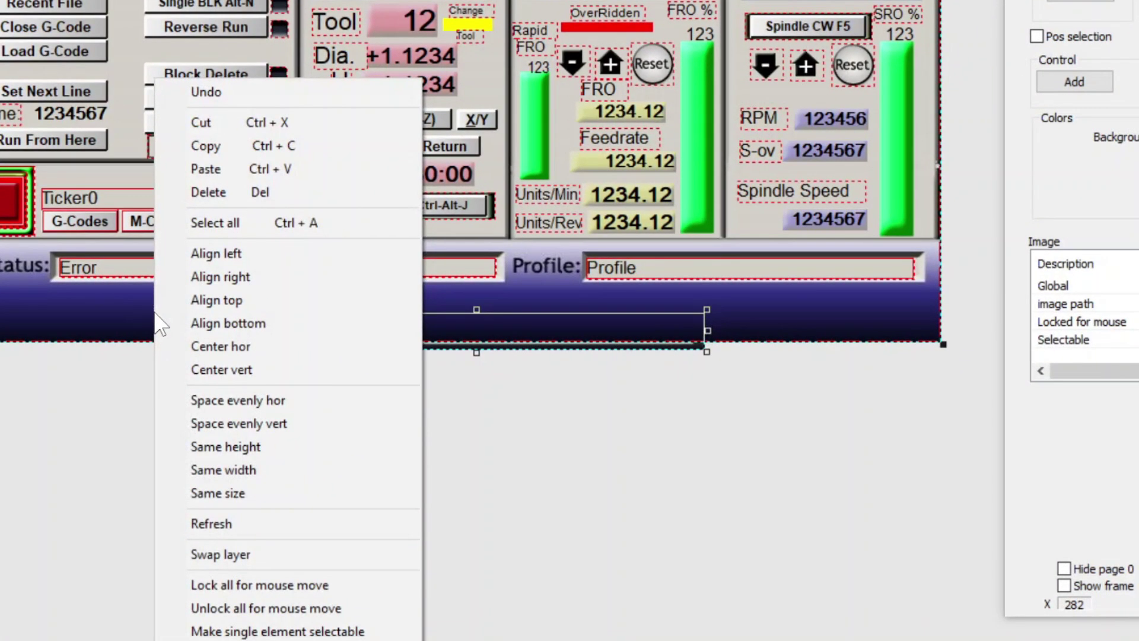
left_click(239, 557)
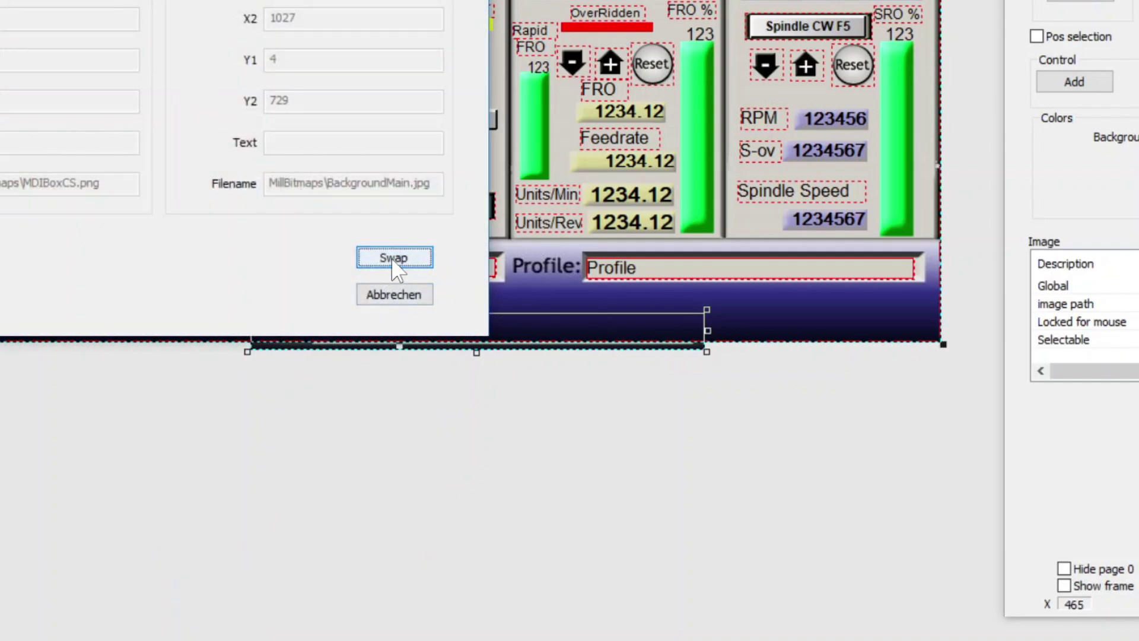
left_click(394, 259)
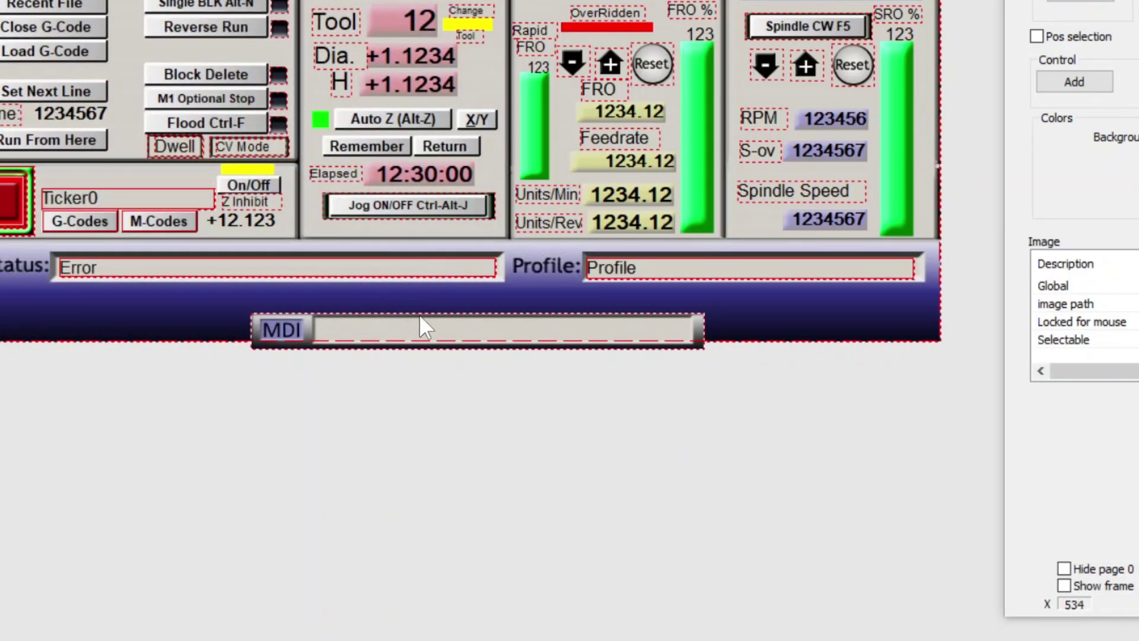
left_click(425, 335)
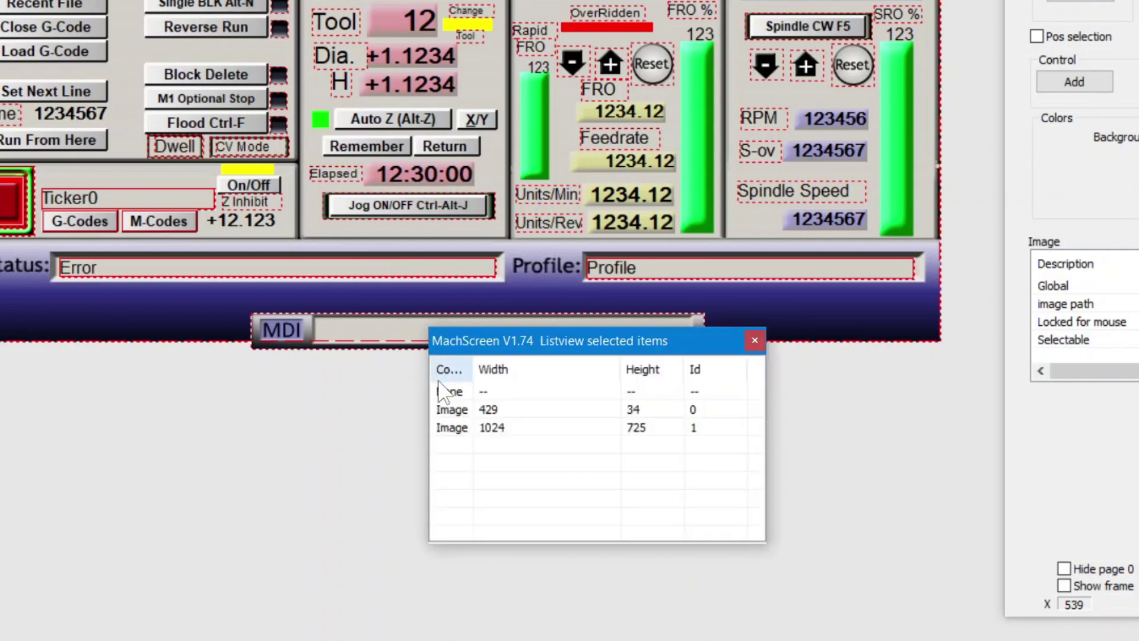
left_click(447, 410)
left_click_drag(400, 335, 330, 313)
key("Up")
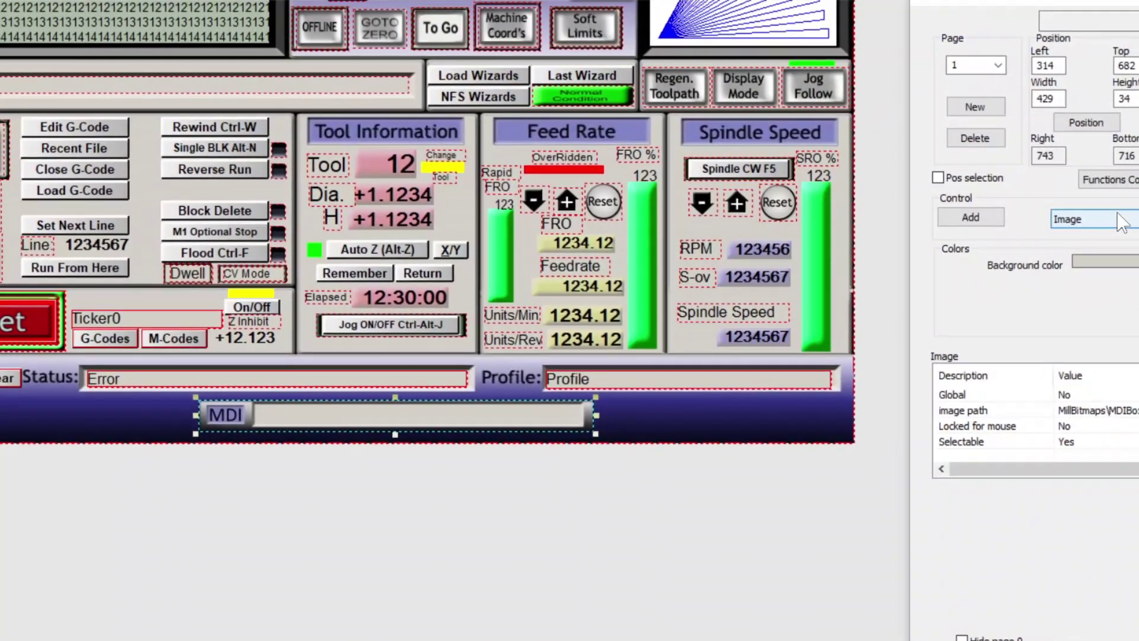
Add an MDI input control to the bottom bar and roughly resize it by dragging
left_click(1138, 87)
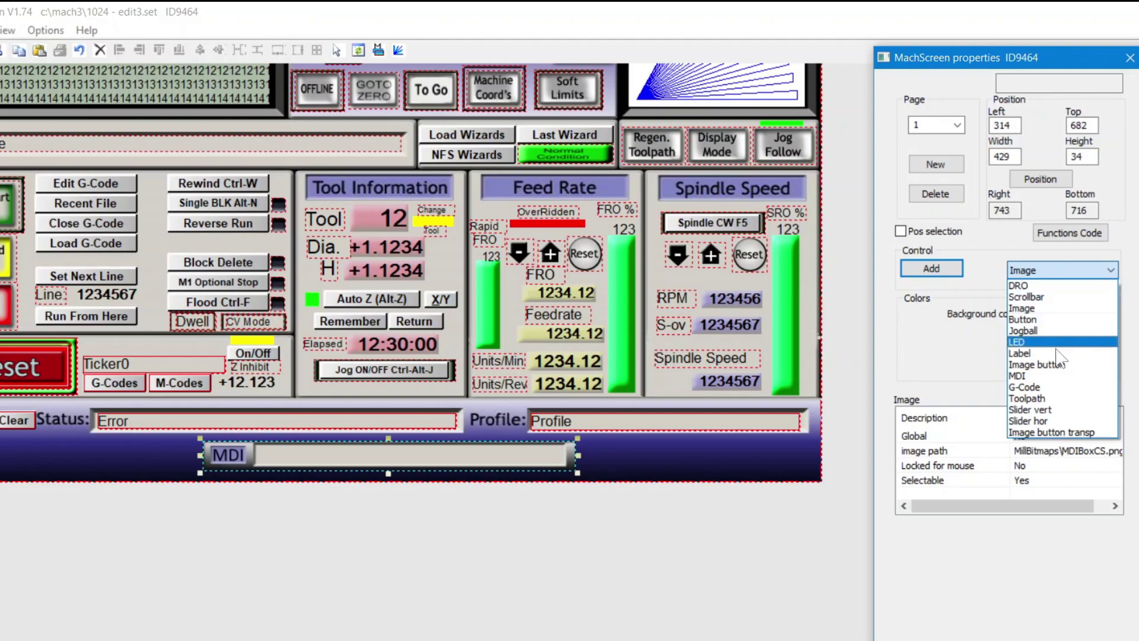
left_click(1059, 385)
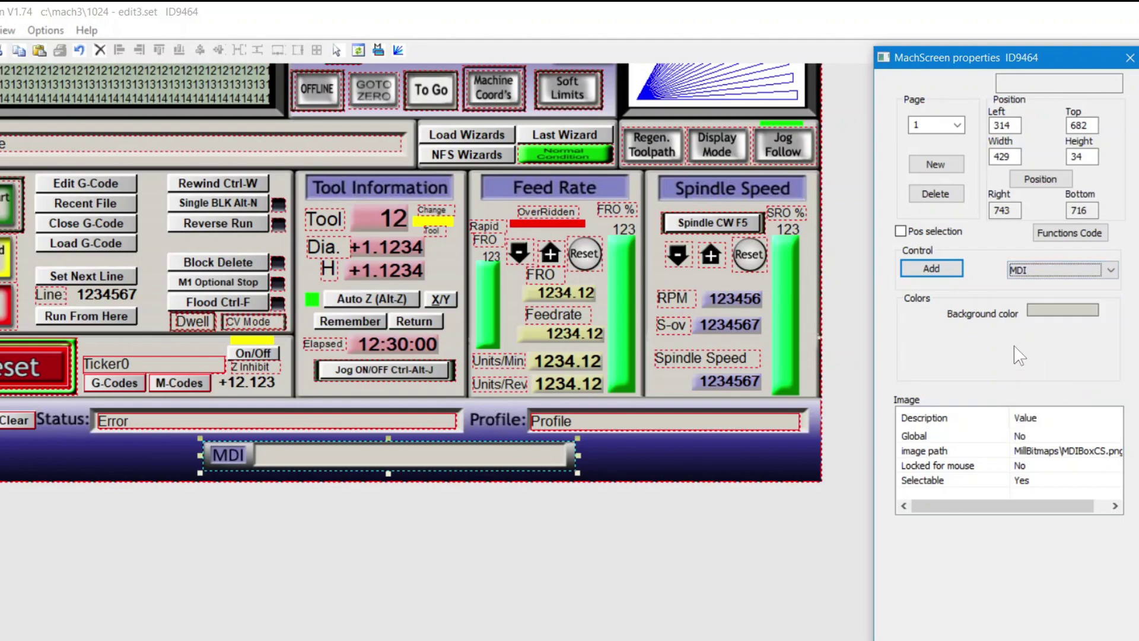
left_click(931, 268)
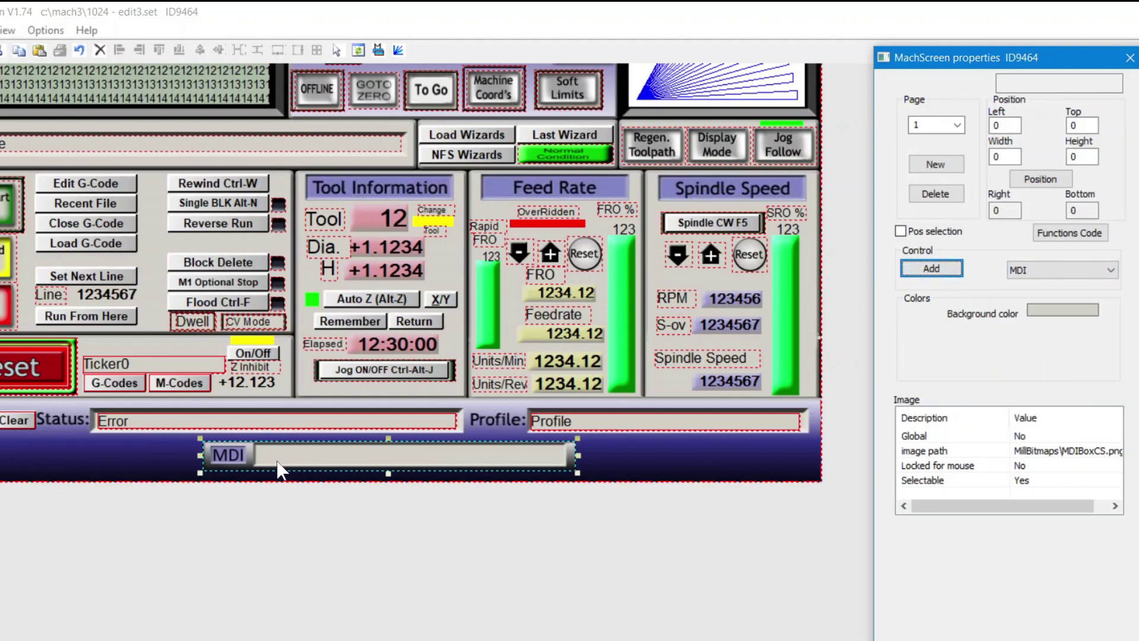
left_click(261, 463)
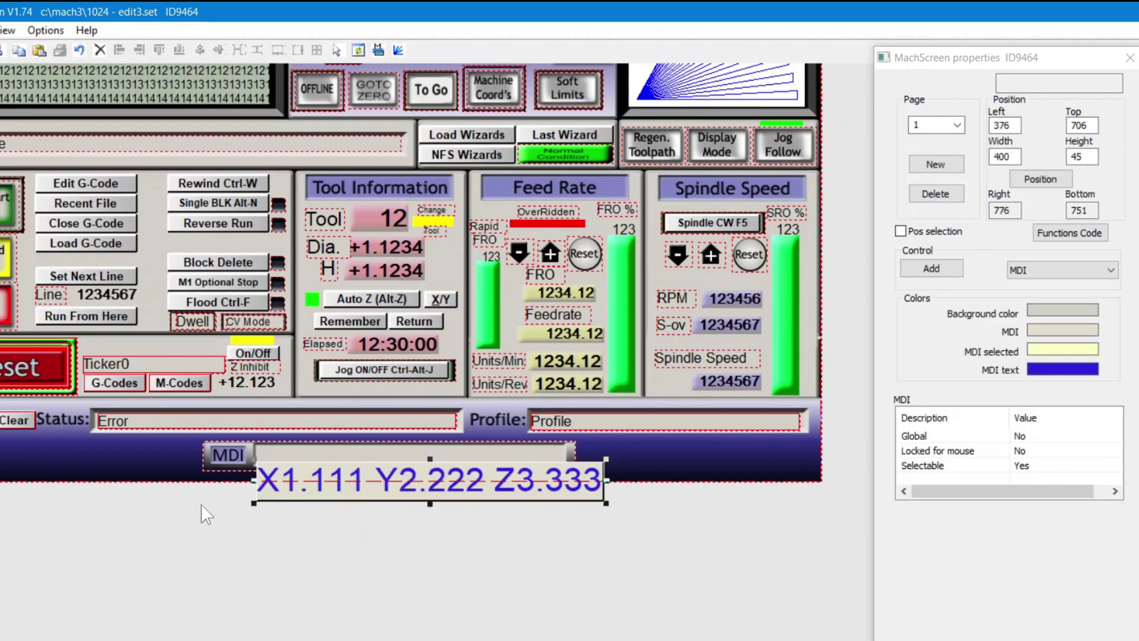
key("Left")
key("Left")
key("Left")
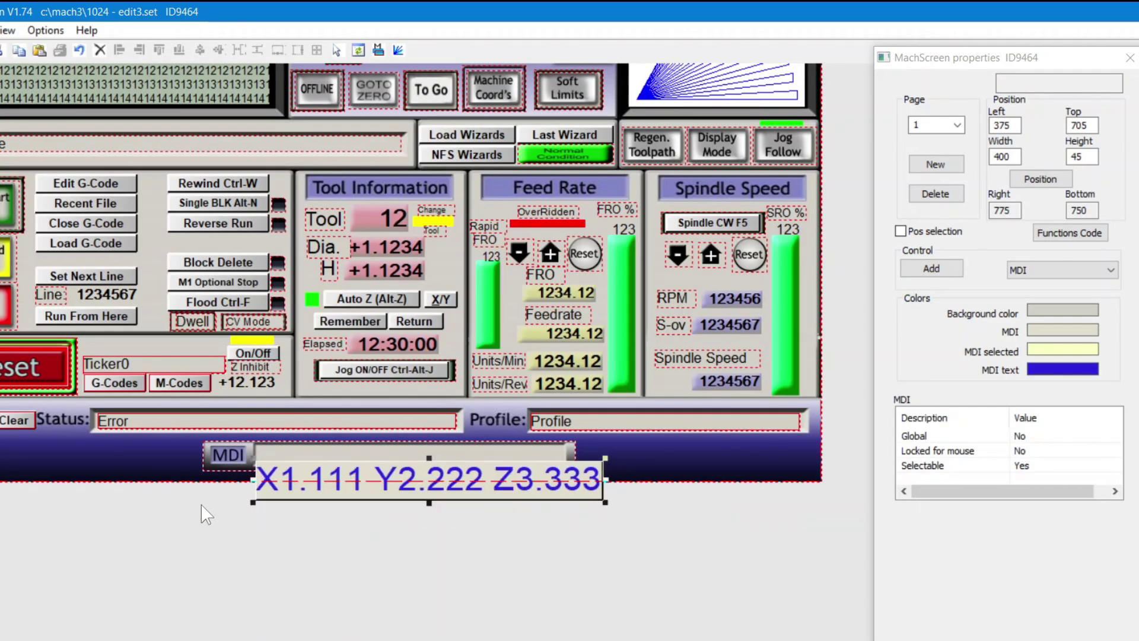
key("Up")
key("Up")
key("Up")
key("Up")
key("Up")
key("Up")
key("Up")
key("Up")
key("Up")
key("Up")
key("Up")
key("Up")
key("Up")
key("Up")
key("Up")
key("Up")
key("Up")
key("Up")
key("Up")
key("Up")
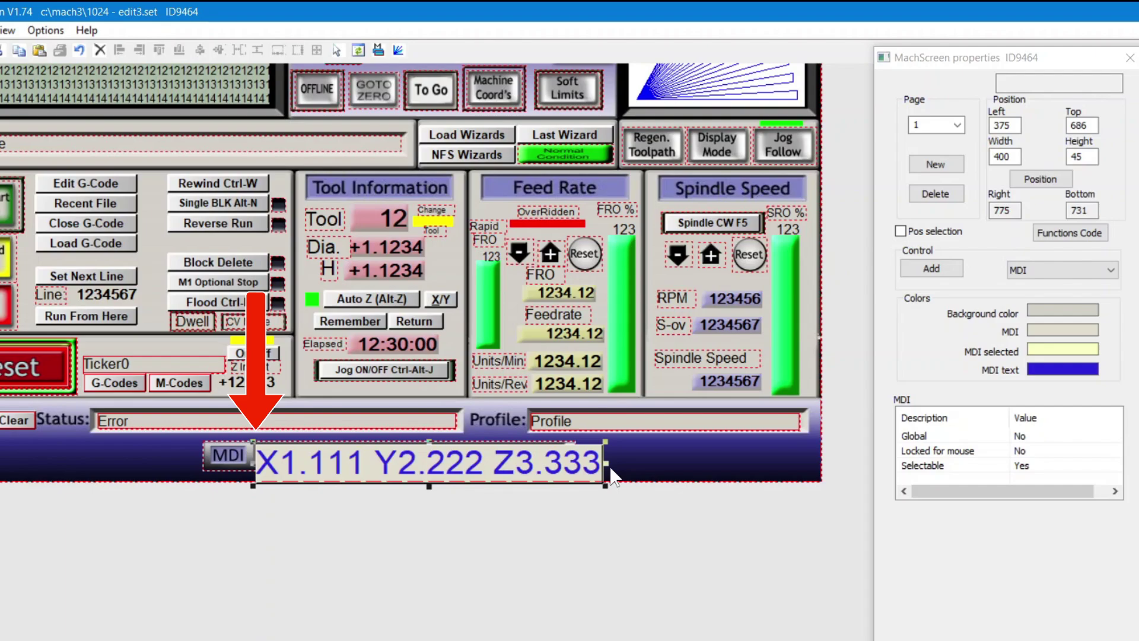
left_click_drag(610, 461, 560, 462)
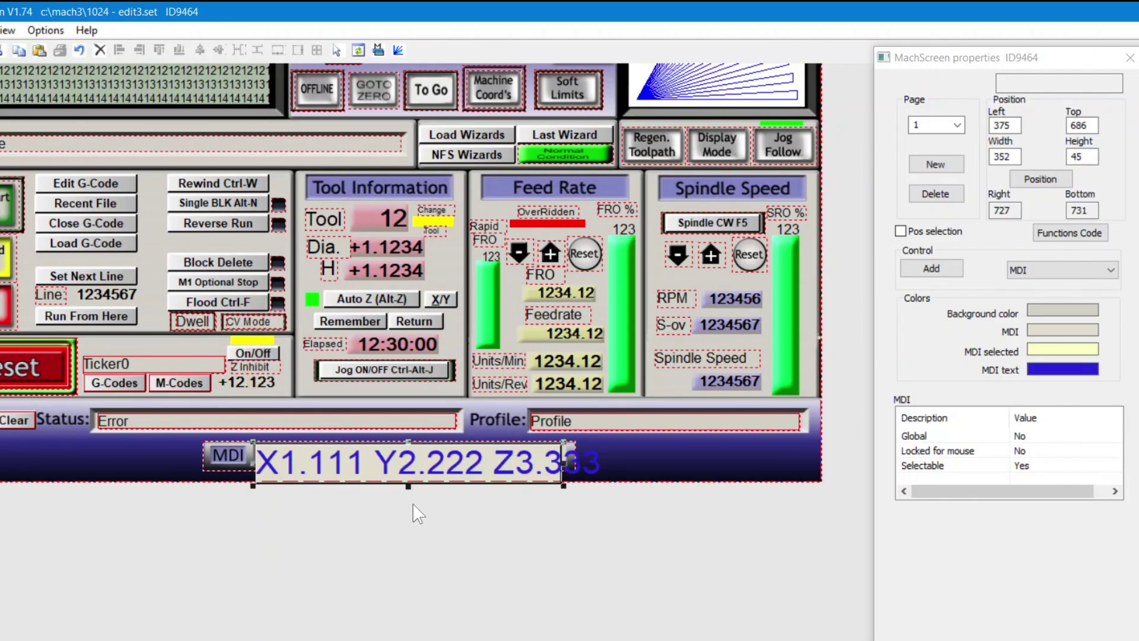
left_click_drag(405, 487, 406, 473)
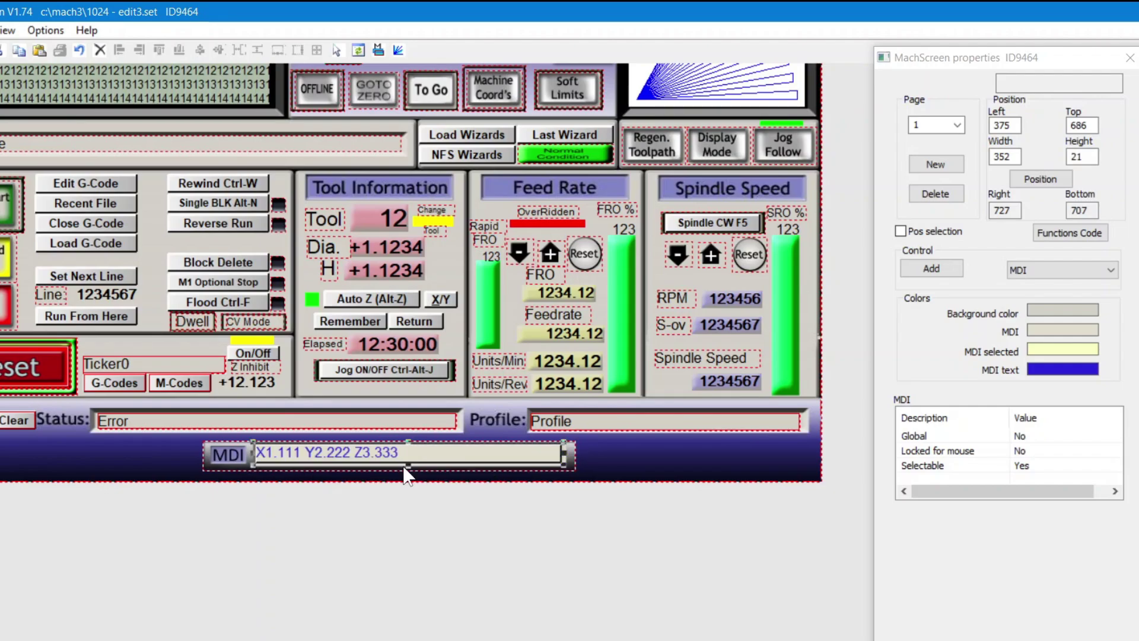
left_click(518, 497)
Set the MDI control's width to 356 and height to 25 in its properties
right_click(523, 461)
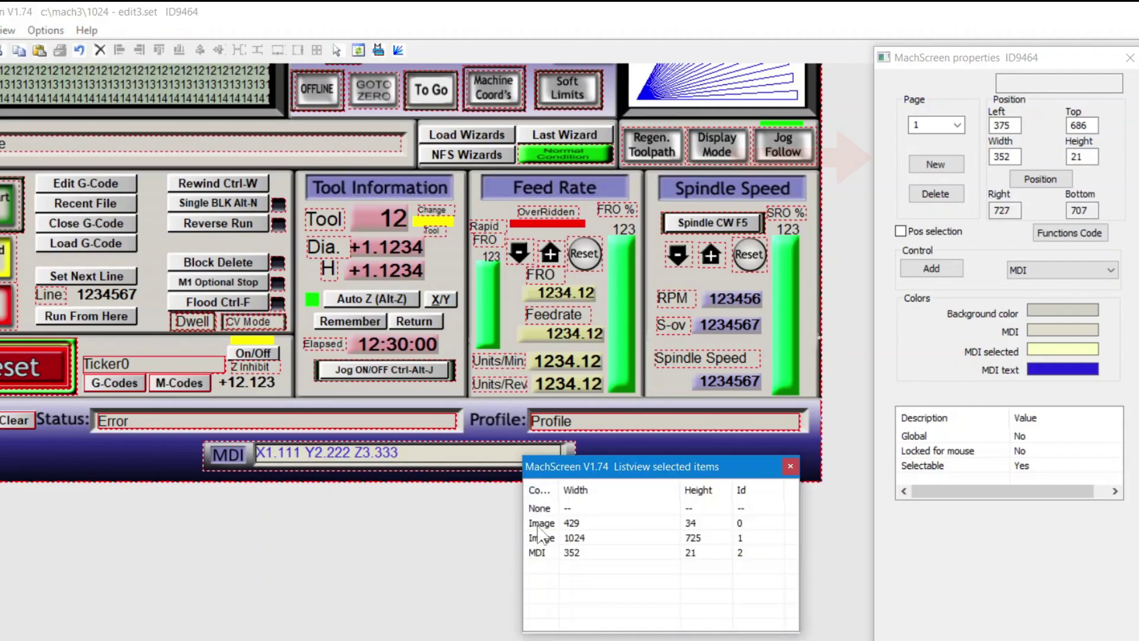
double_click(537, 553)
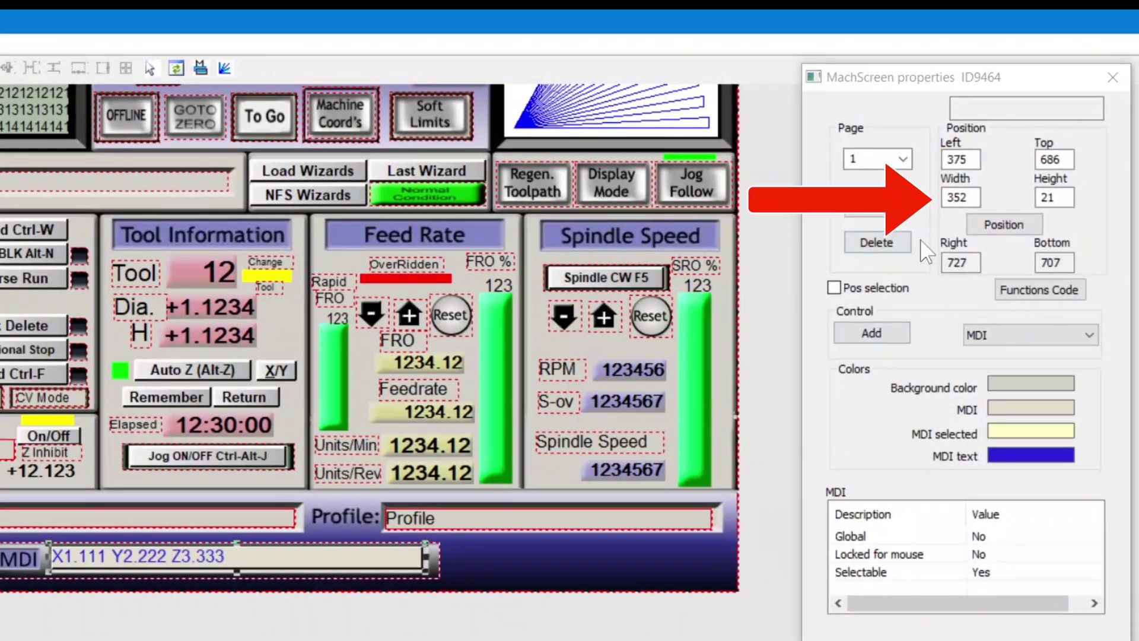
double_click(970, 198)
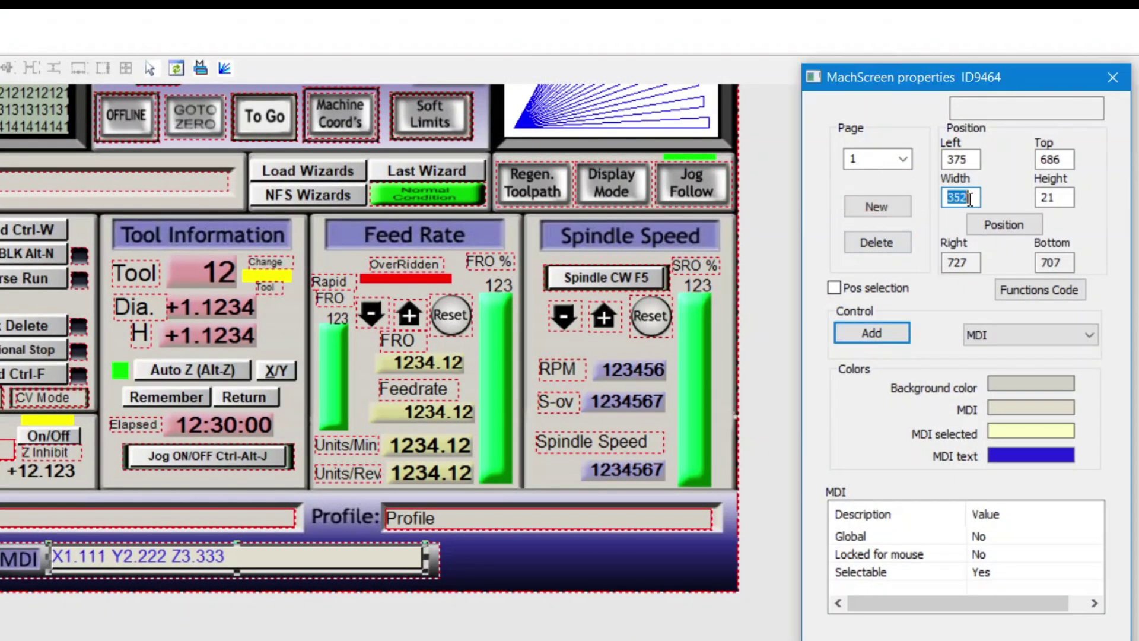
type("356")
left_click(394, 590)
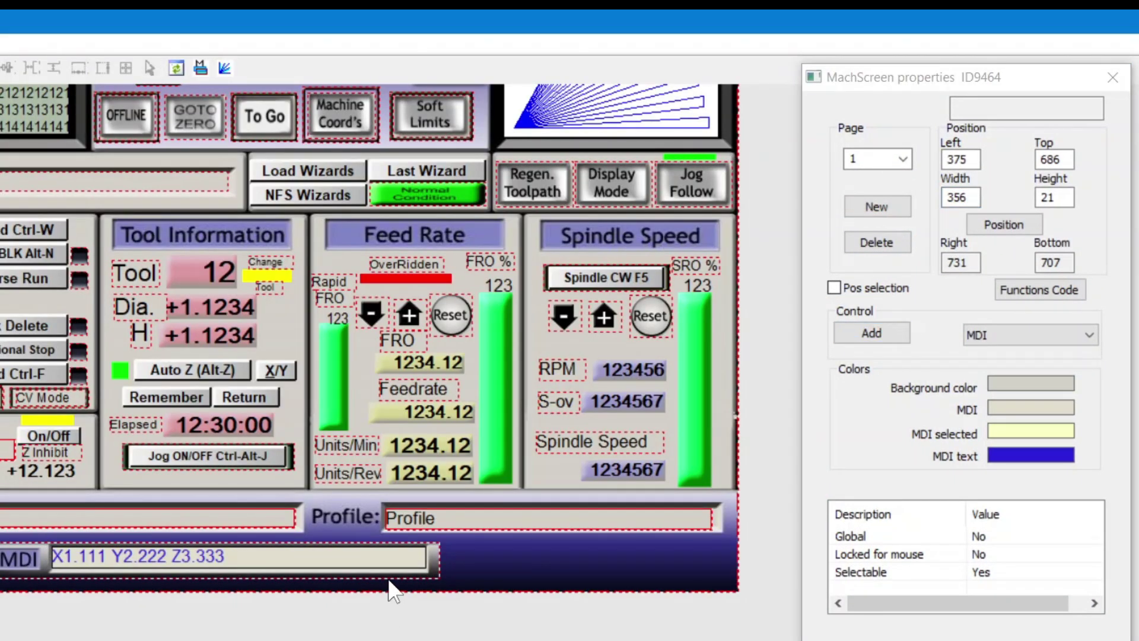
double_click(658, 574)
double_click(1050, 197)
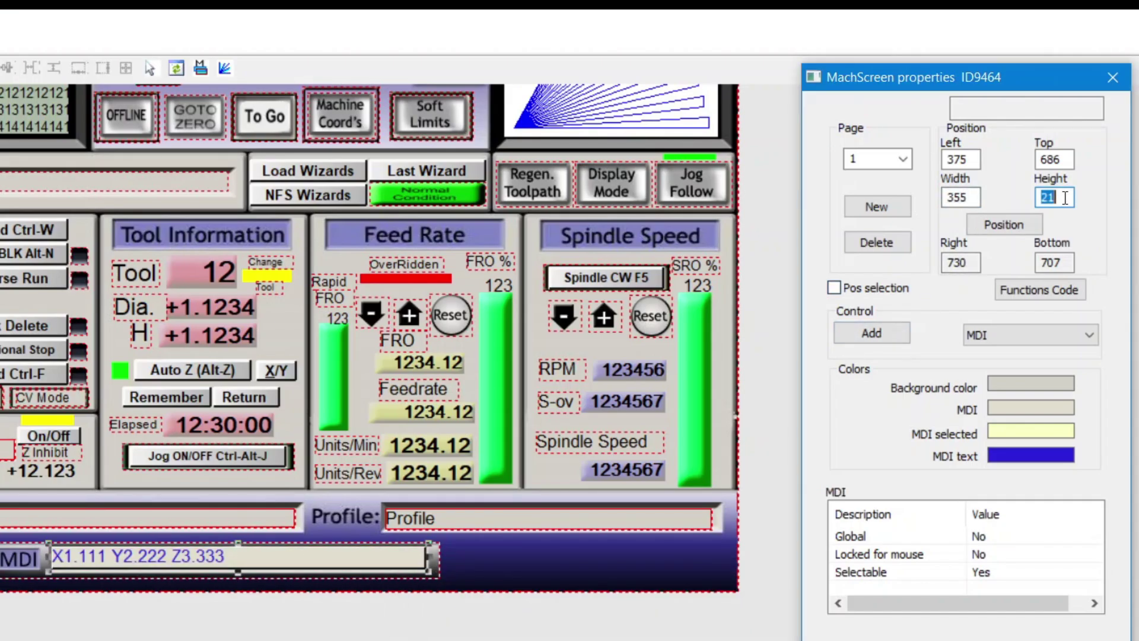
type("25")
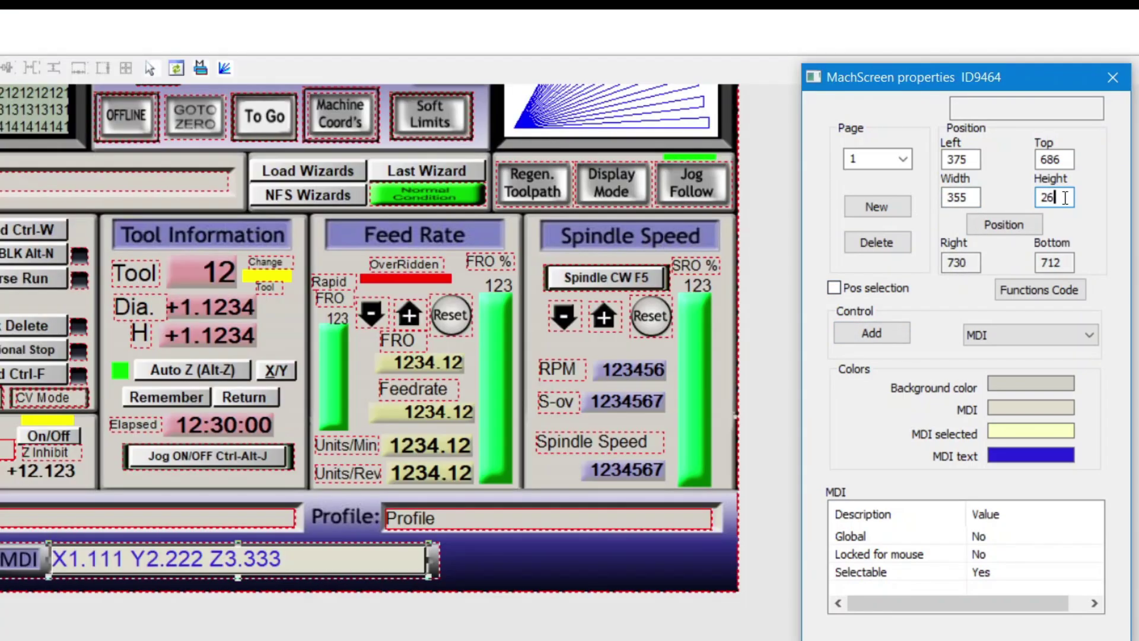
left_click(354, 605)
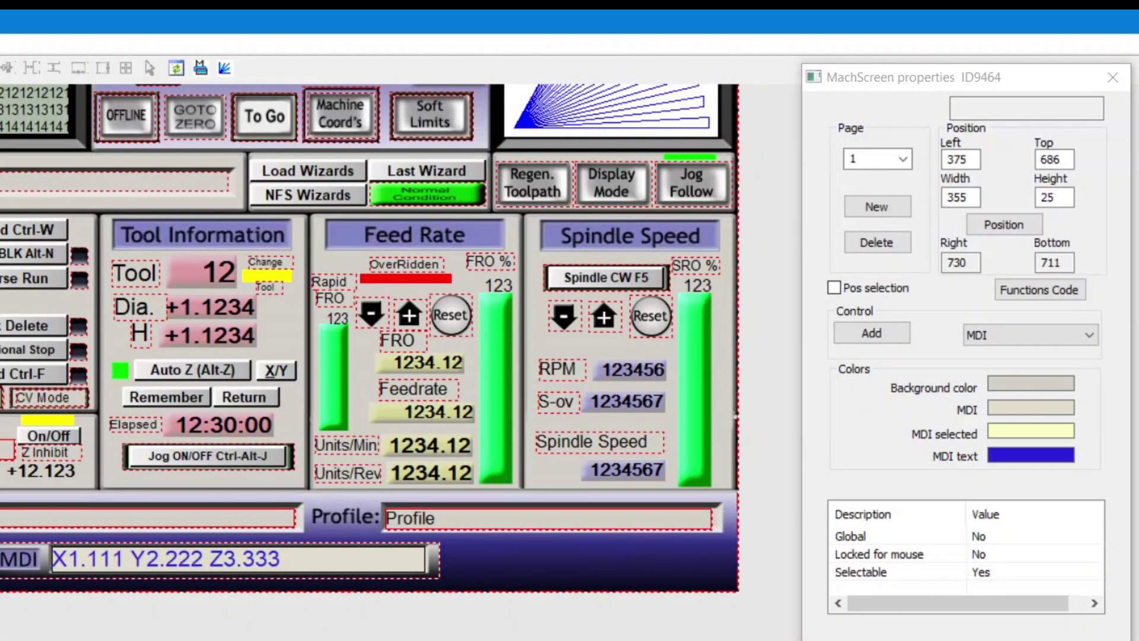
Add the UnitsBox1CS.png image to the bottom bar and swap it above the background image
left_click(1068, 335)
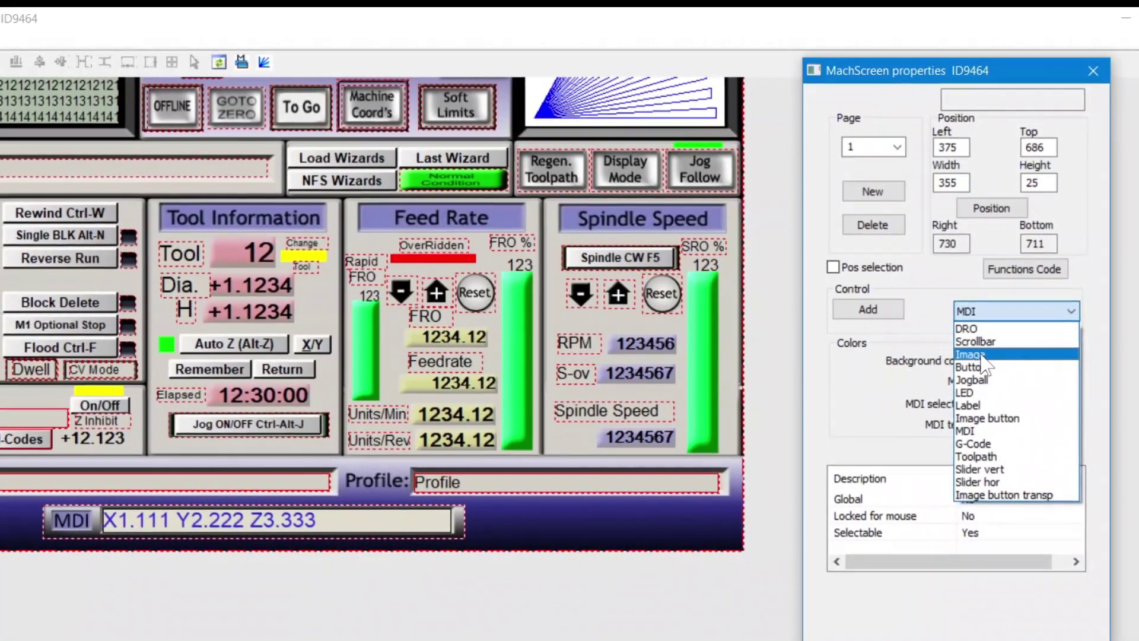
left_click(982, 355)
left_click(868, 309)
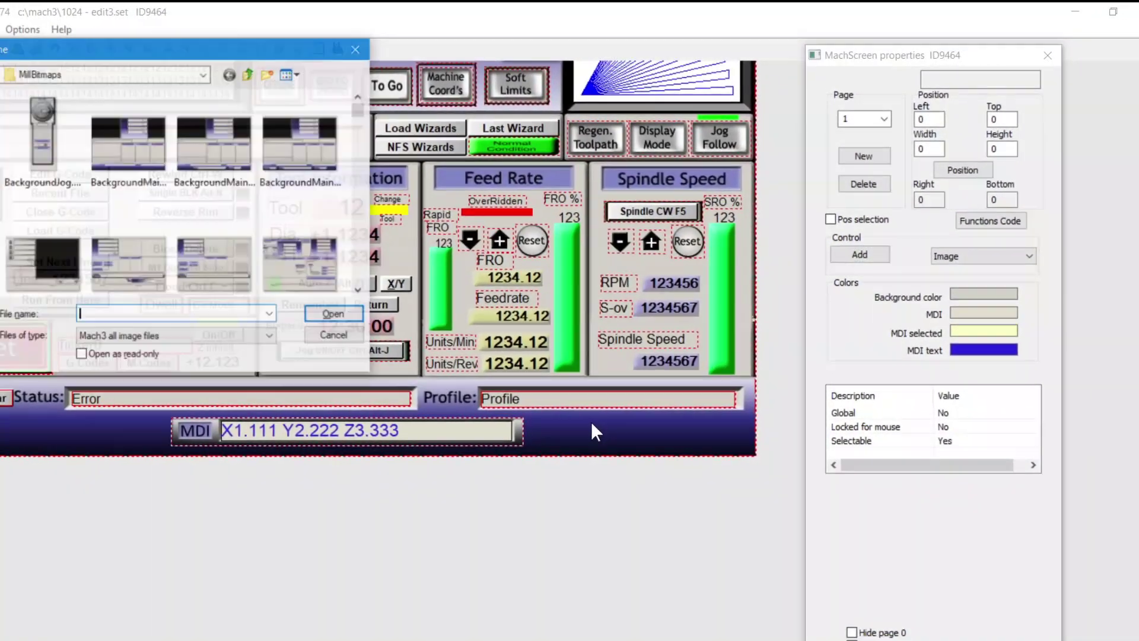
type("U")
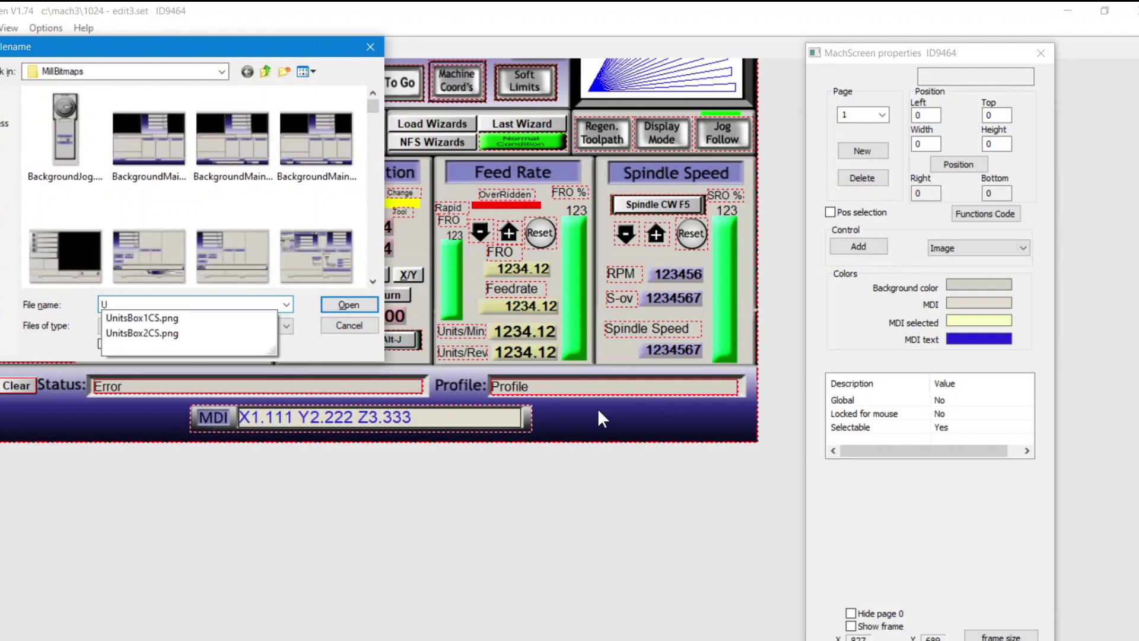
left_click(141, 318)
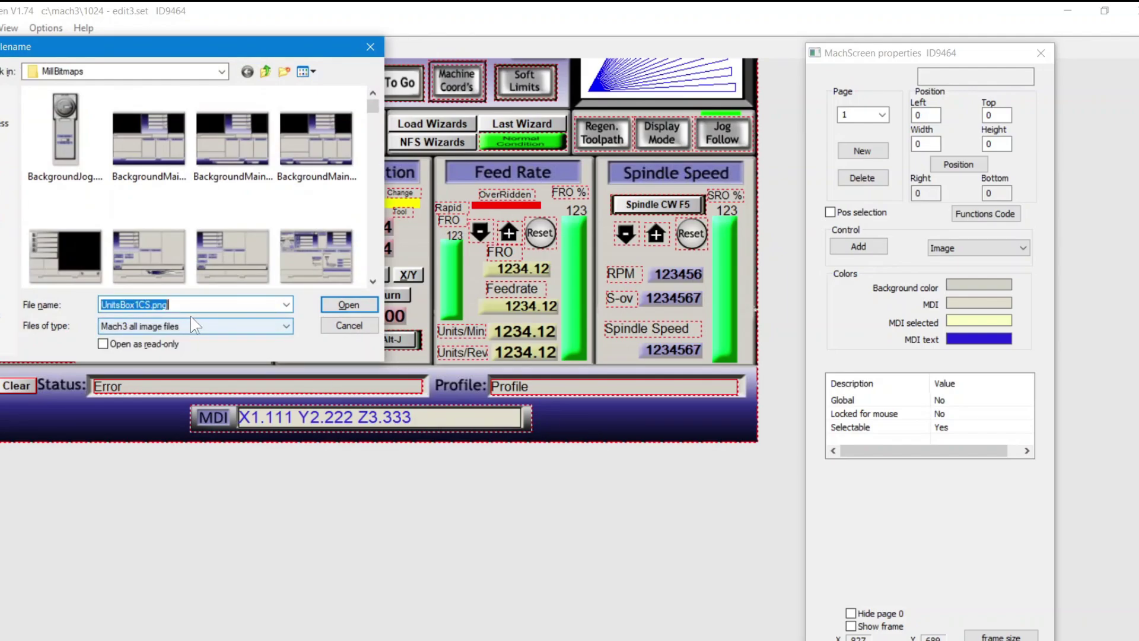
left_click(349, 304)
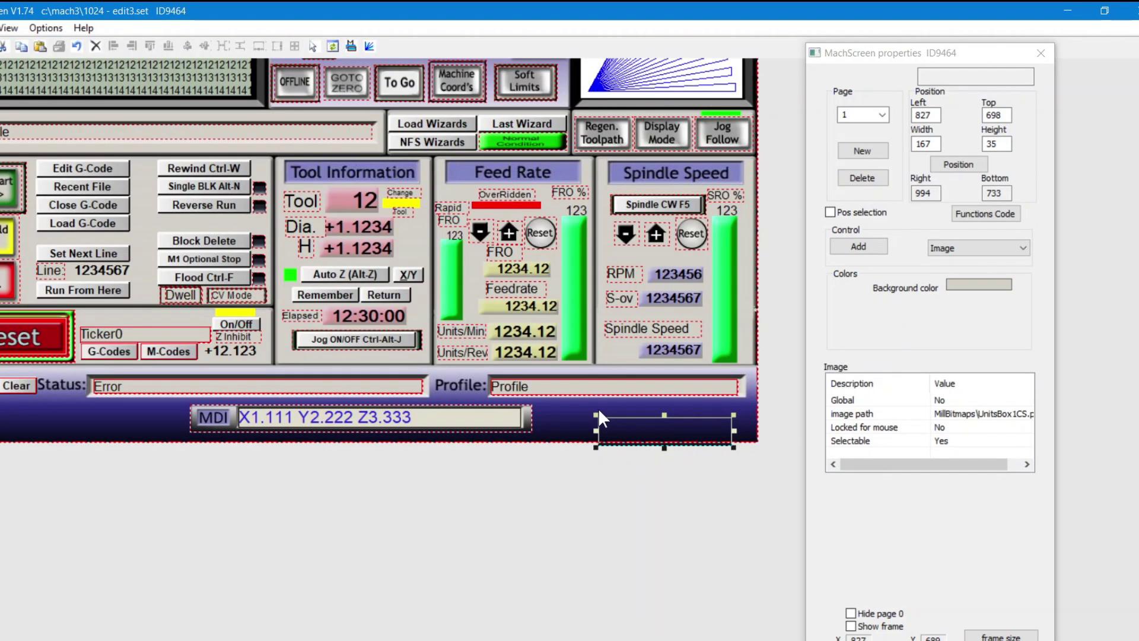
left_click(556, 425, "shift")
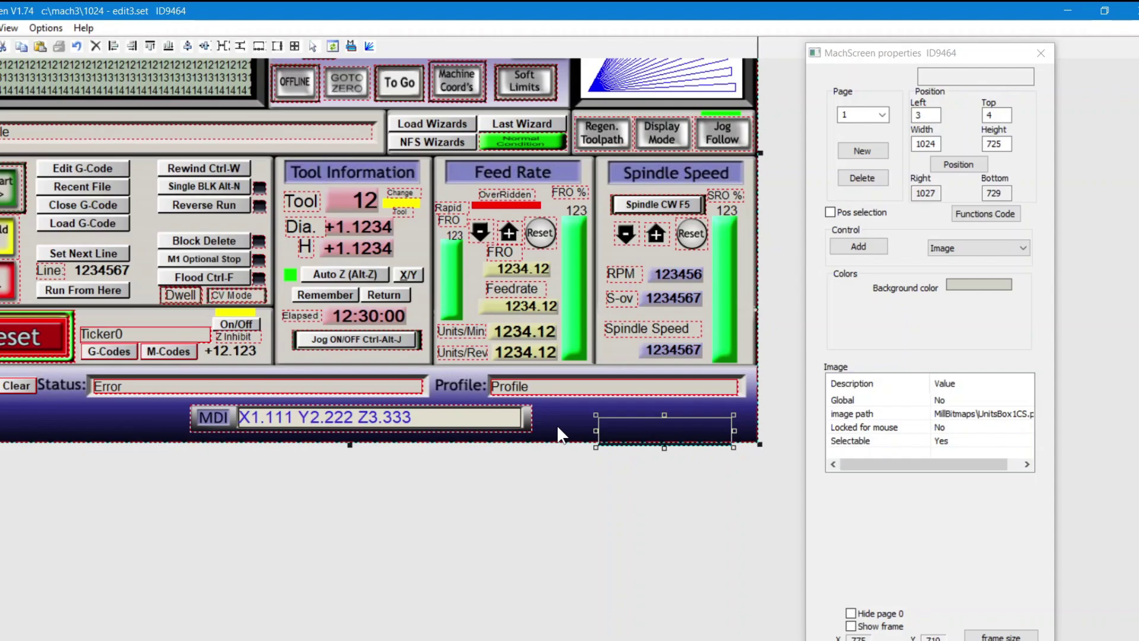
key("ctrl+w")
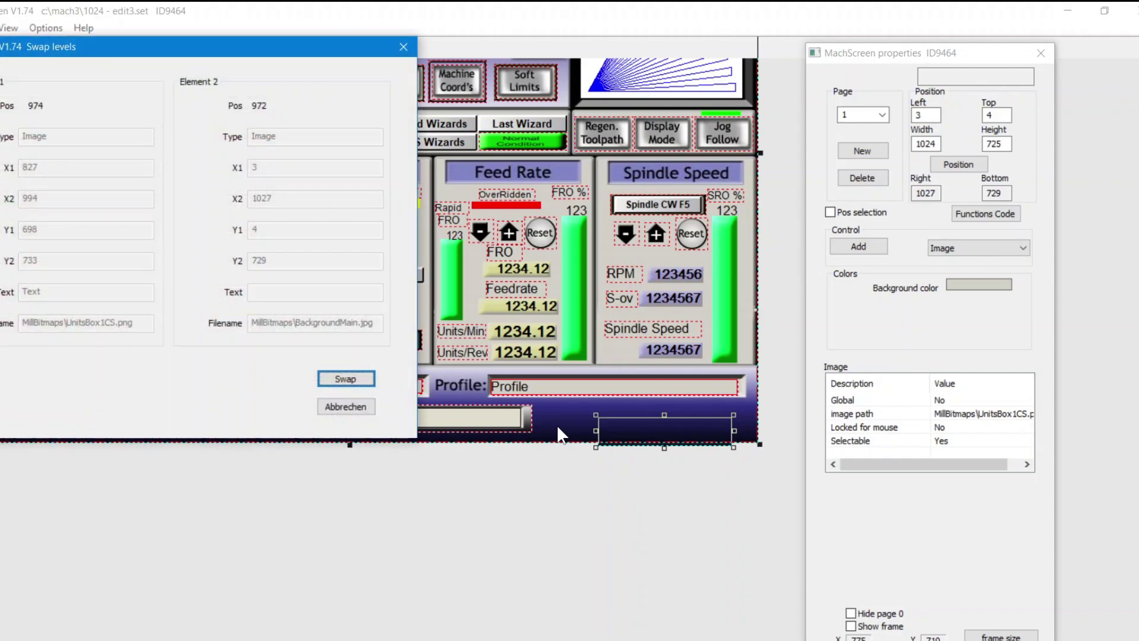
left_click(346, 379)
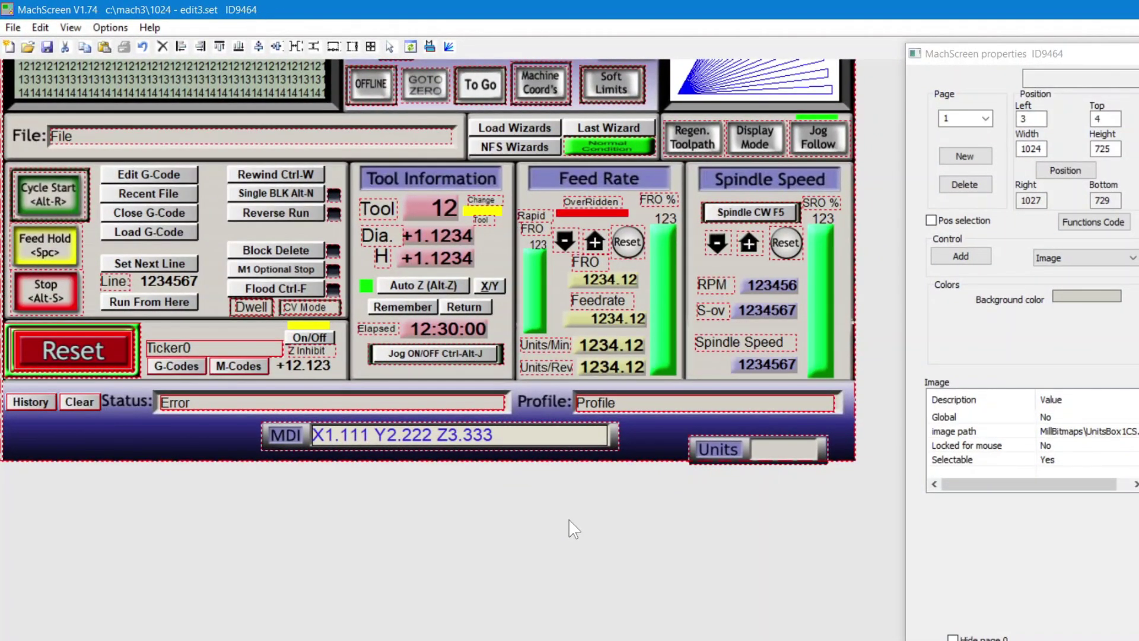
Maximize the editor and move the Units image to left 846, top 682
key("Delete")
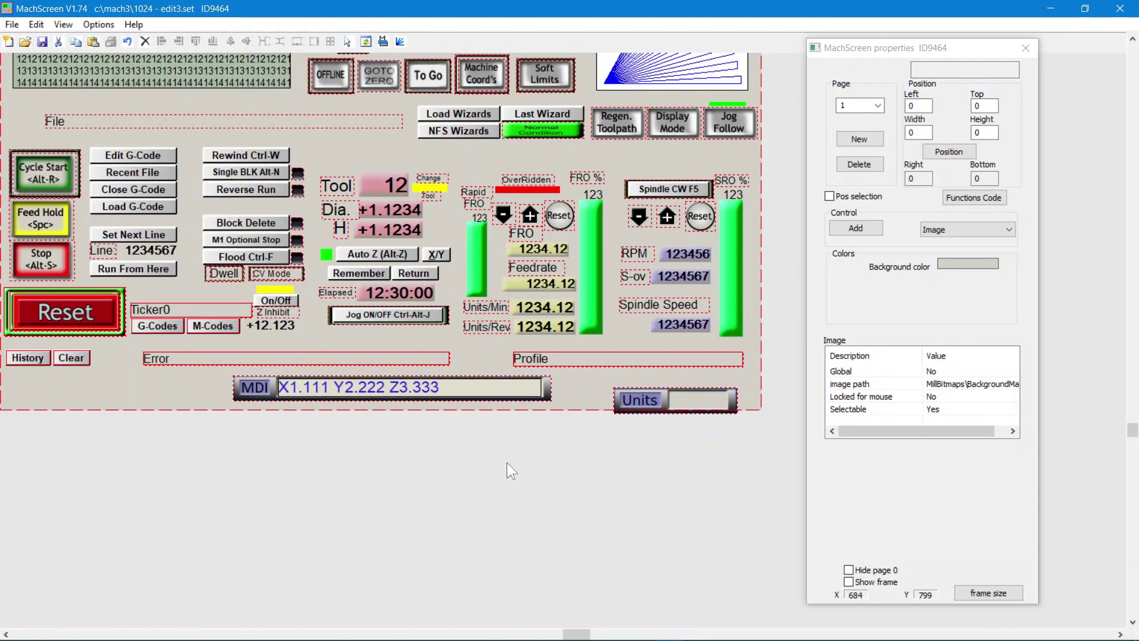
left_click(1122, 12)
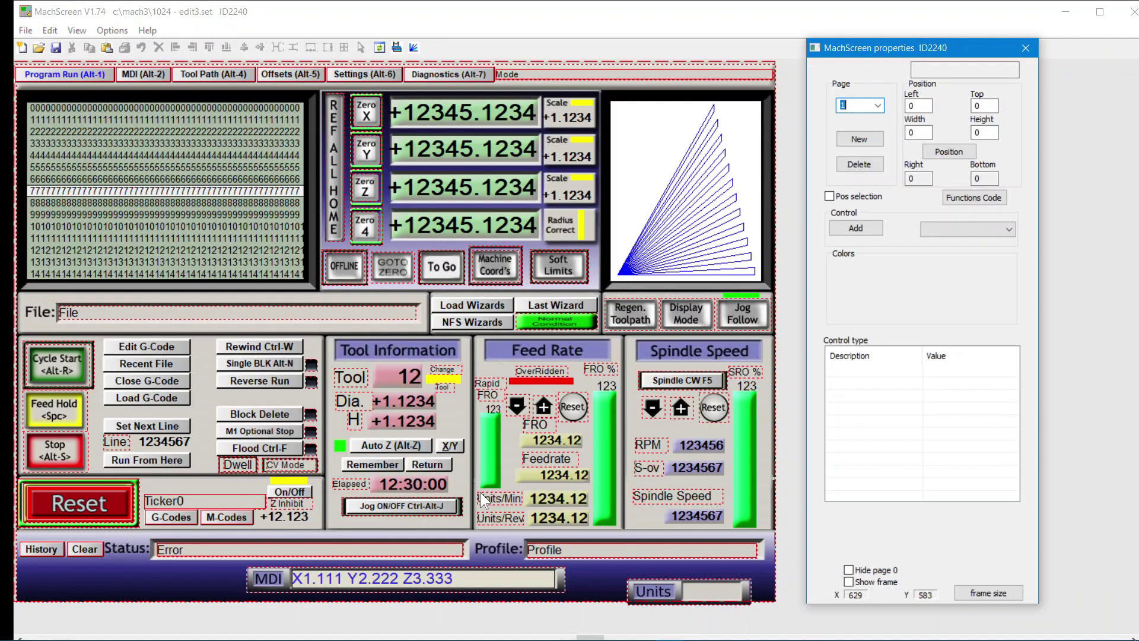
left_click(1099, 11)
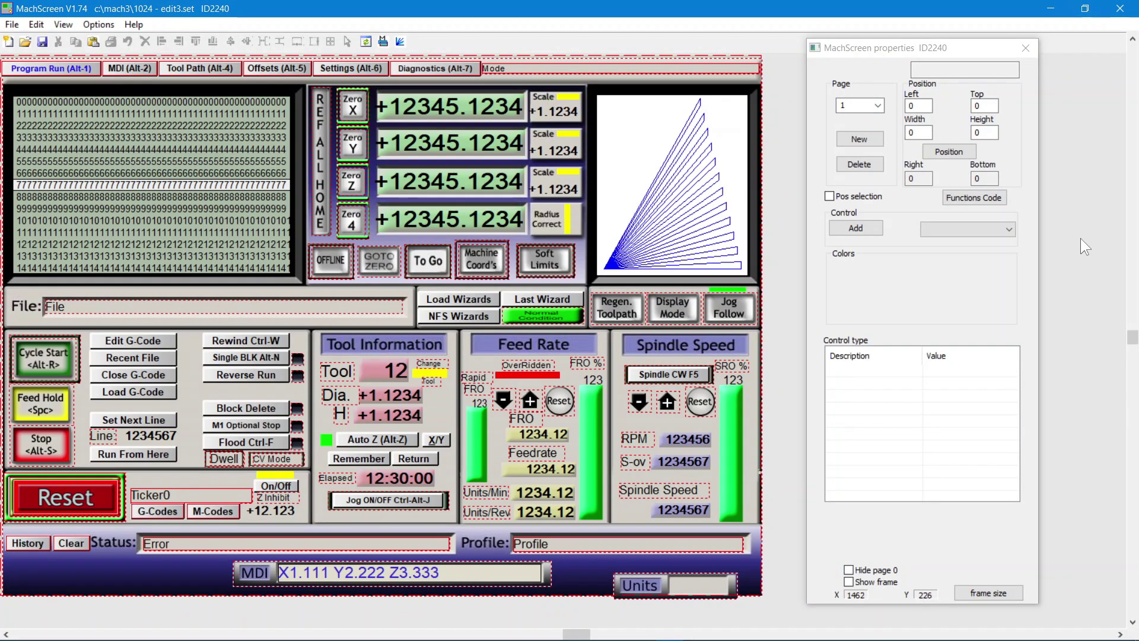
left_click_drag(1132, 339, 1132, 423)
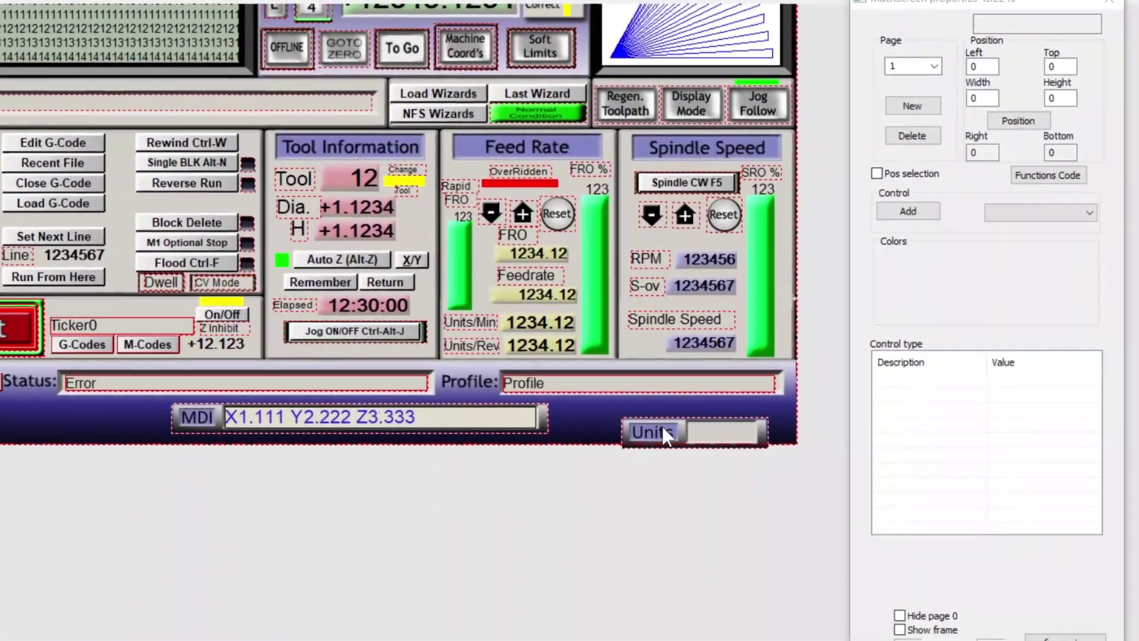
left_click(652, 412)
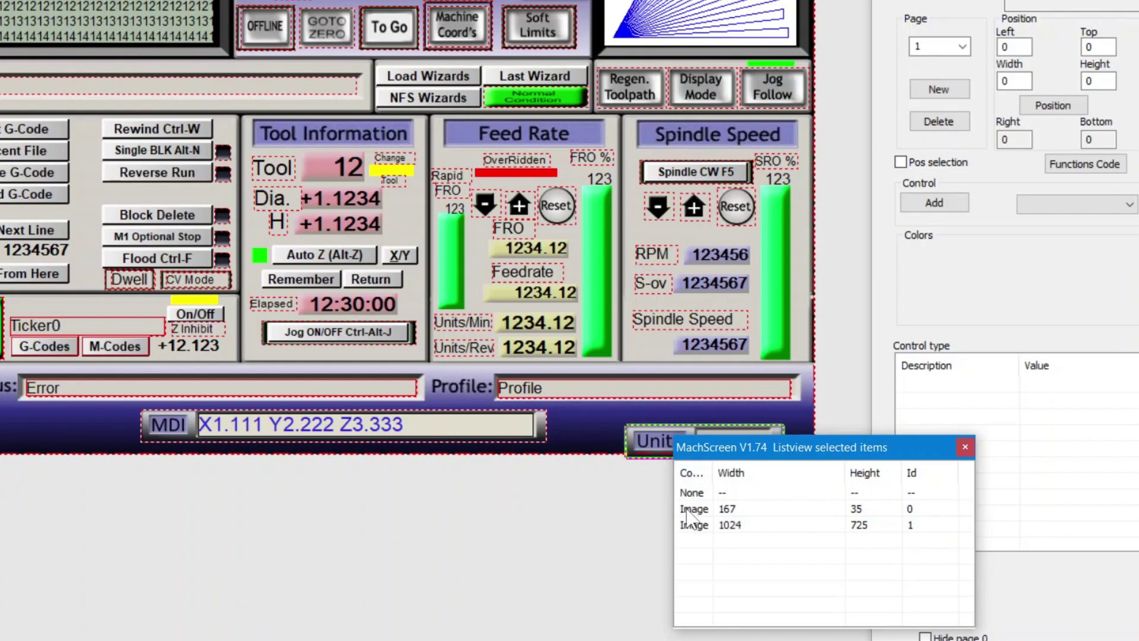
left_click(688, 509)
left_click_drag(674, 444, 691, 426)
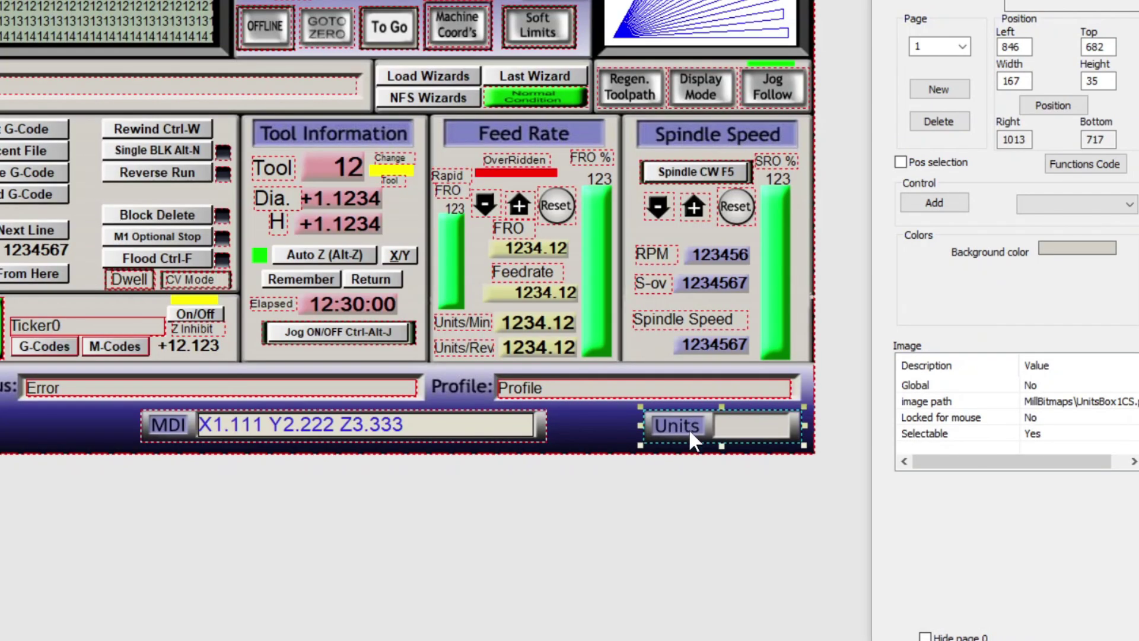
Add a new button below the Status bar at top 682
left_click(686, 462)
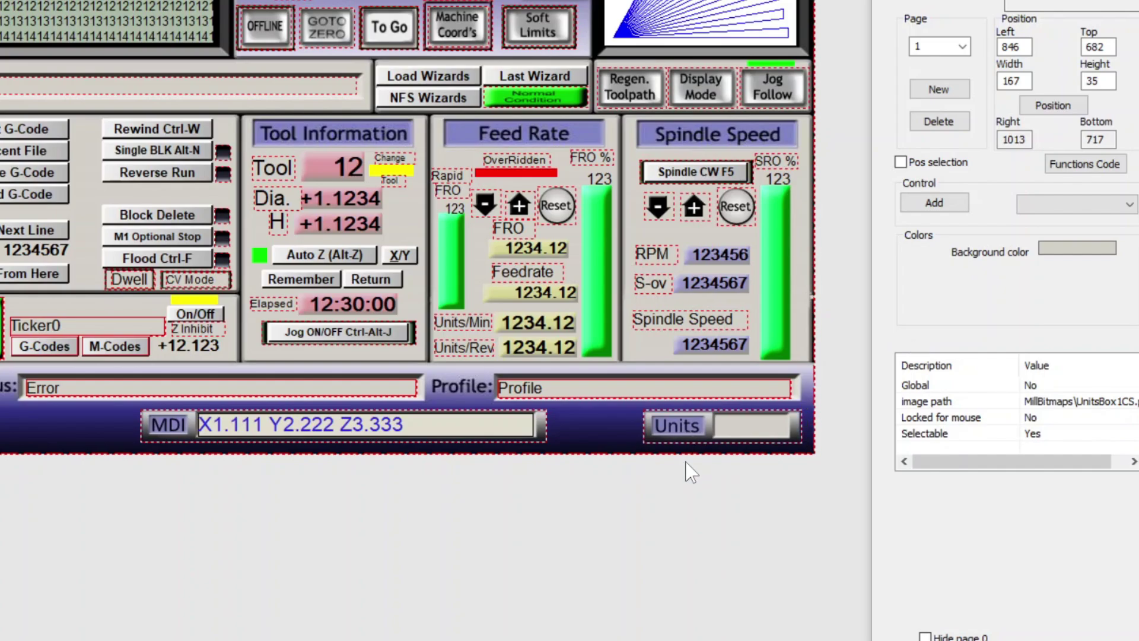
left_click(1048, 204)
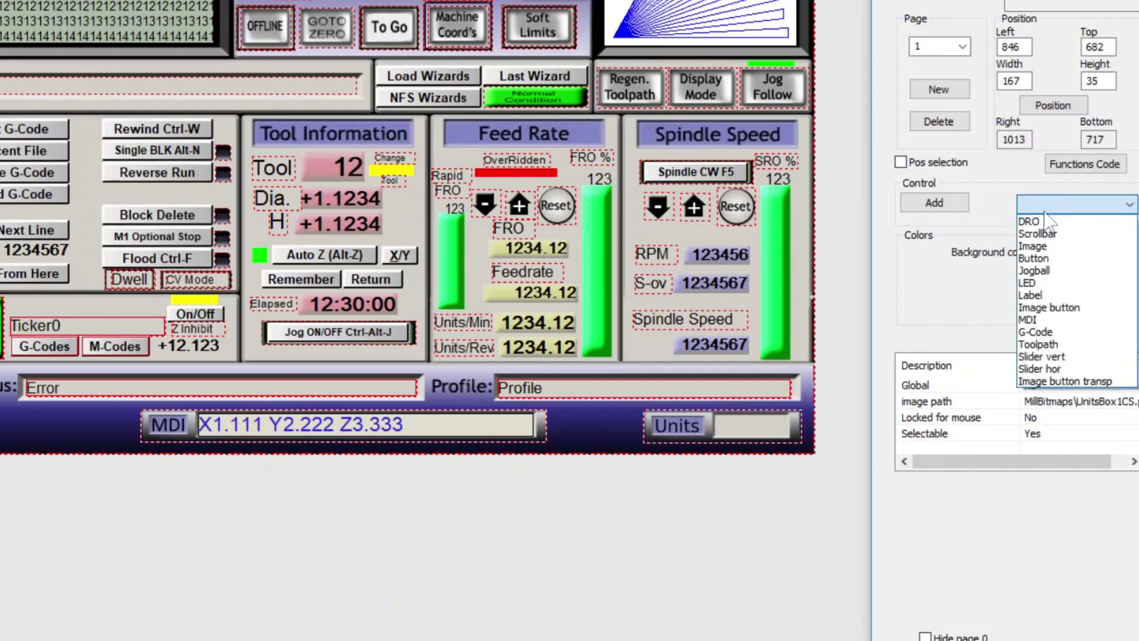
left_click(1035, 258)
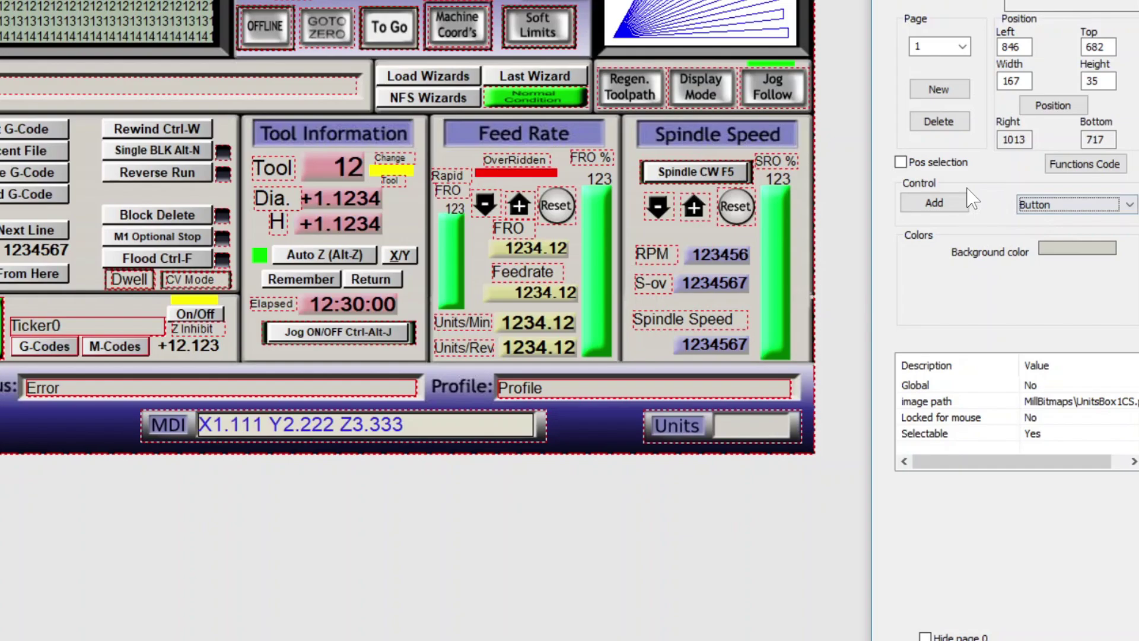
left_click(936, 202)
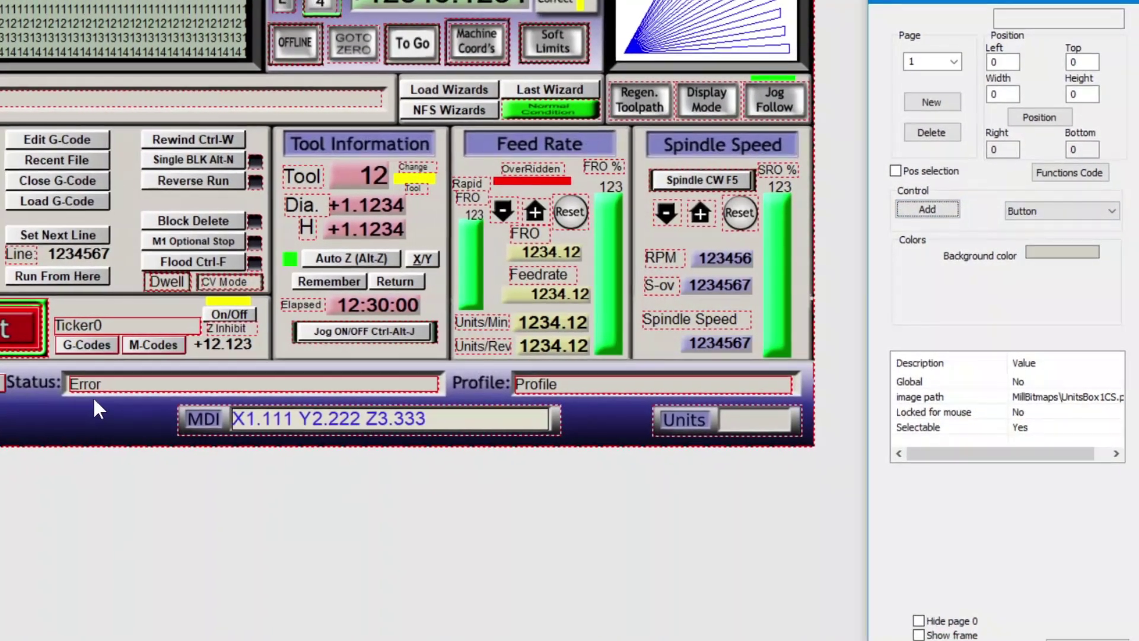
left_click(57, 430)
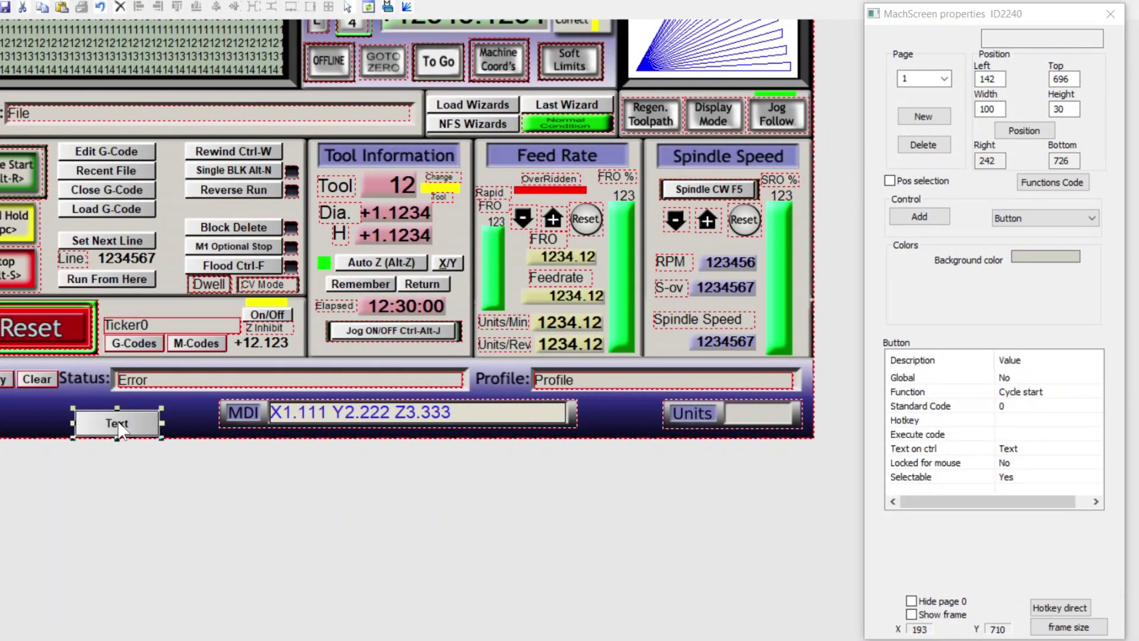
left_click_drag(119, 428, 125, 420)
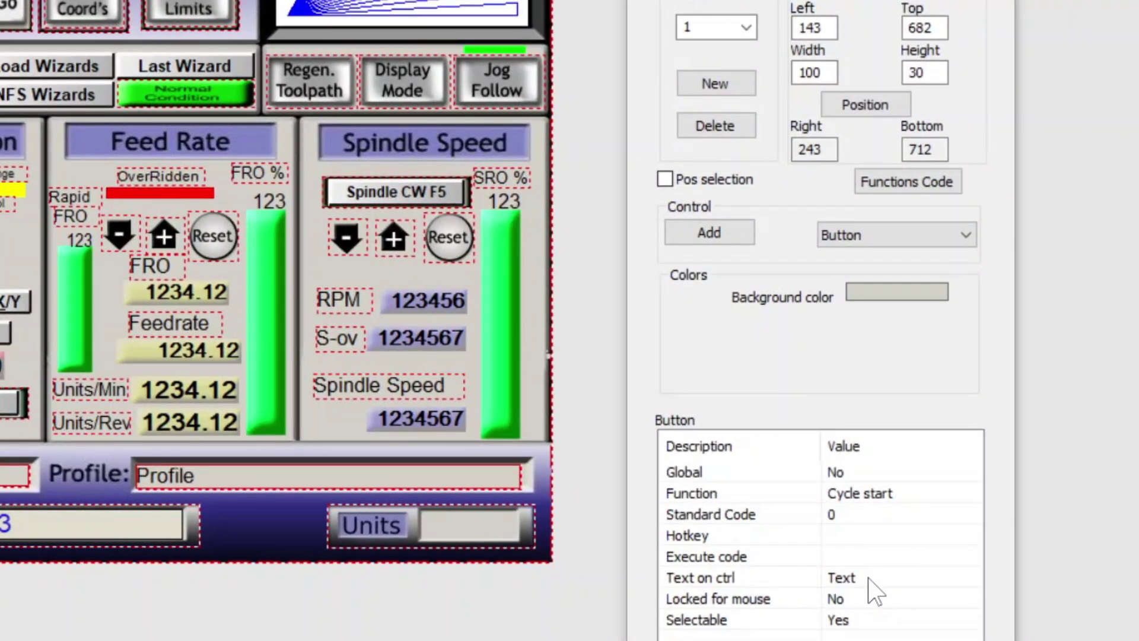
Label the button 'Re-Load' and give it standard code 34 to run a Basic script
left_click(1026, 449)
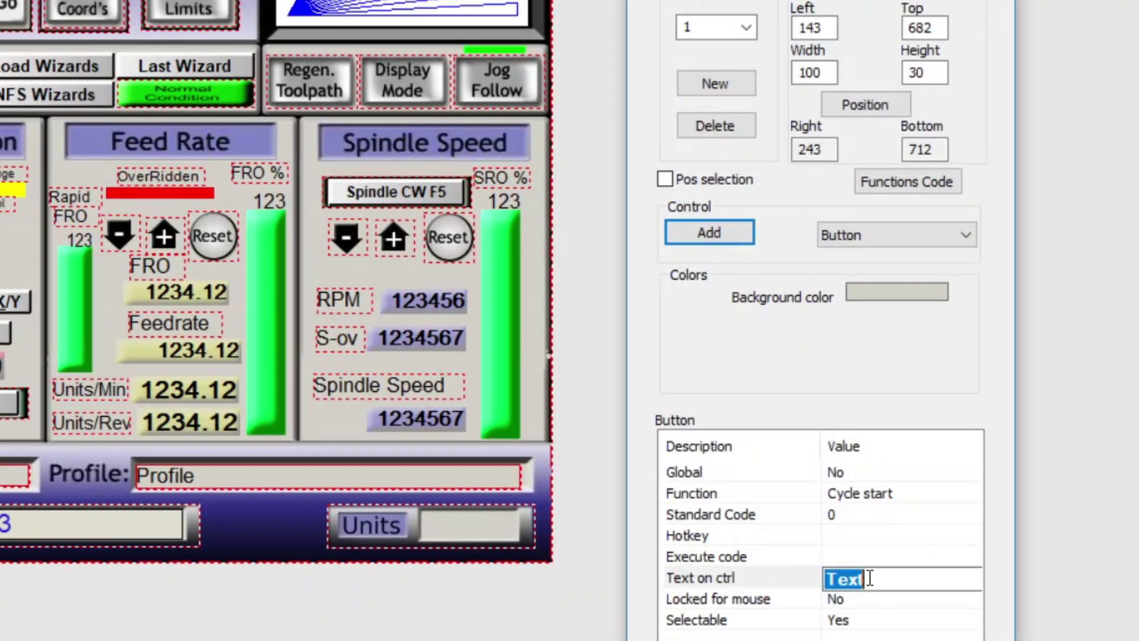
type("Re-Load")
key("Return")
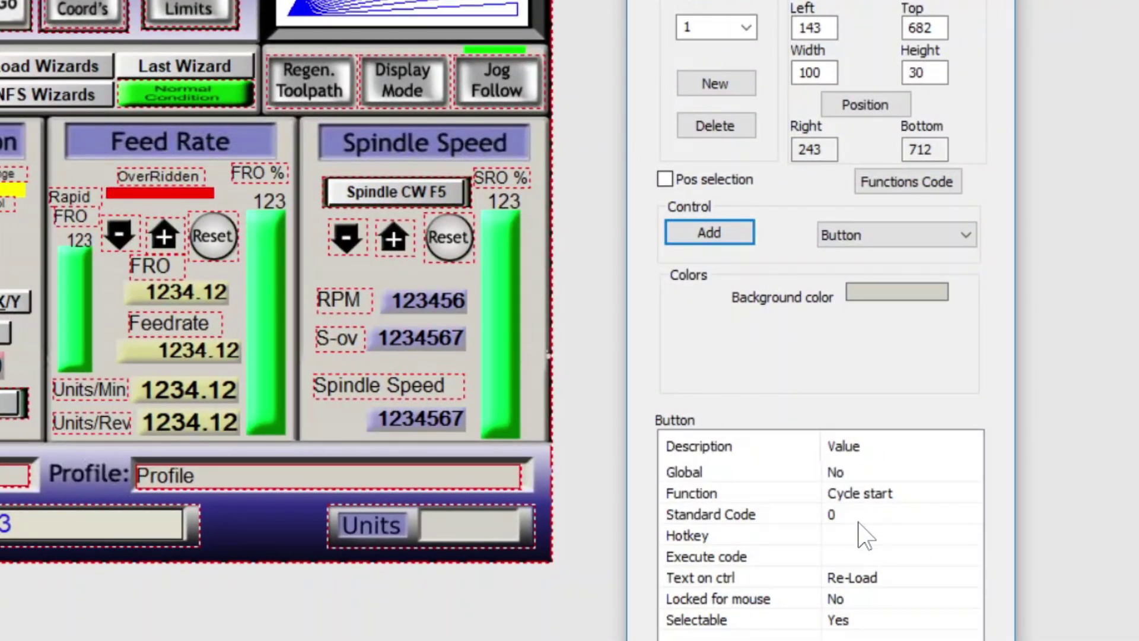
left_click(858, 514)
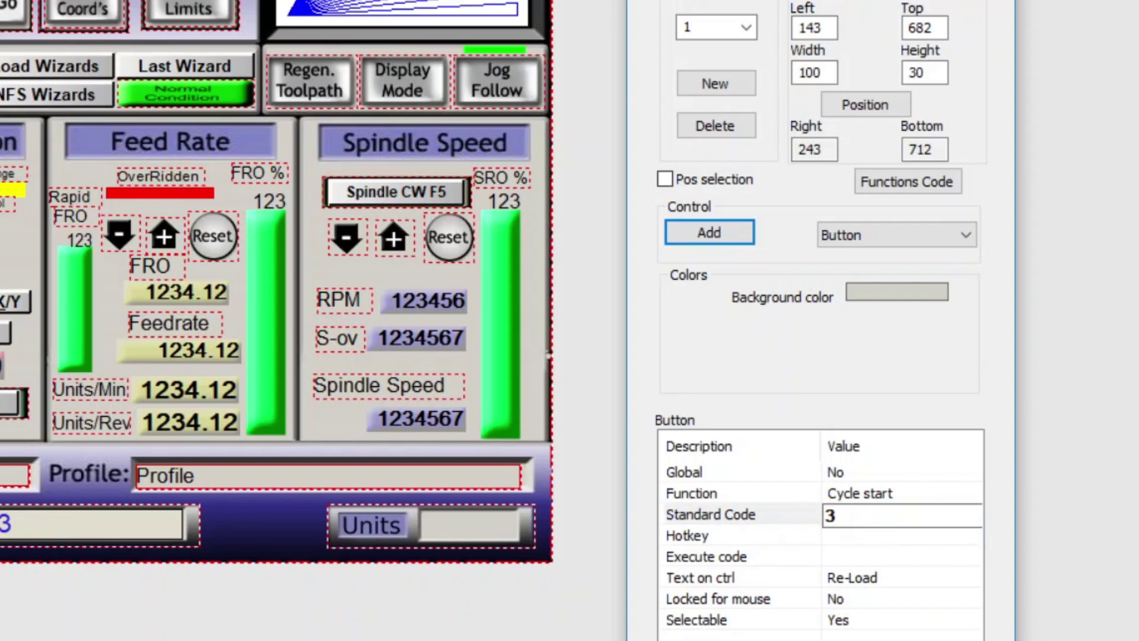
key("Return")
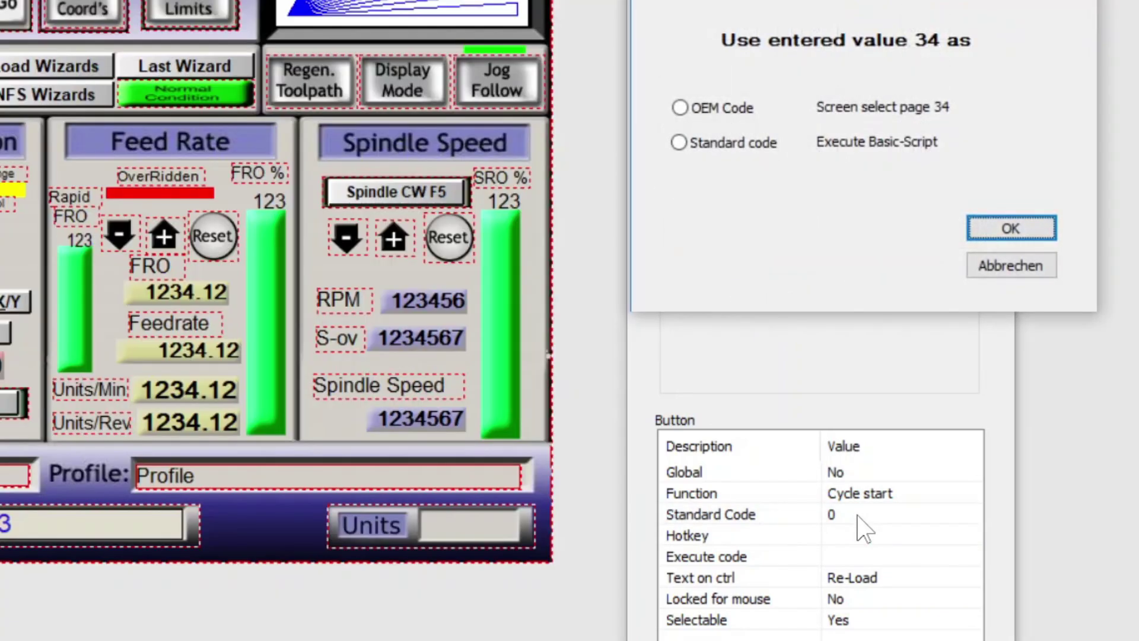
left_click(721, 143)
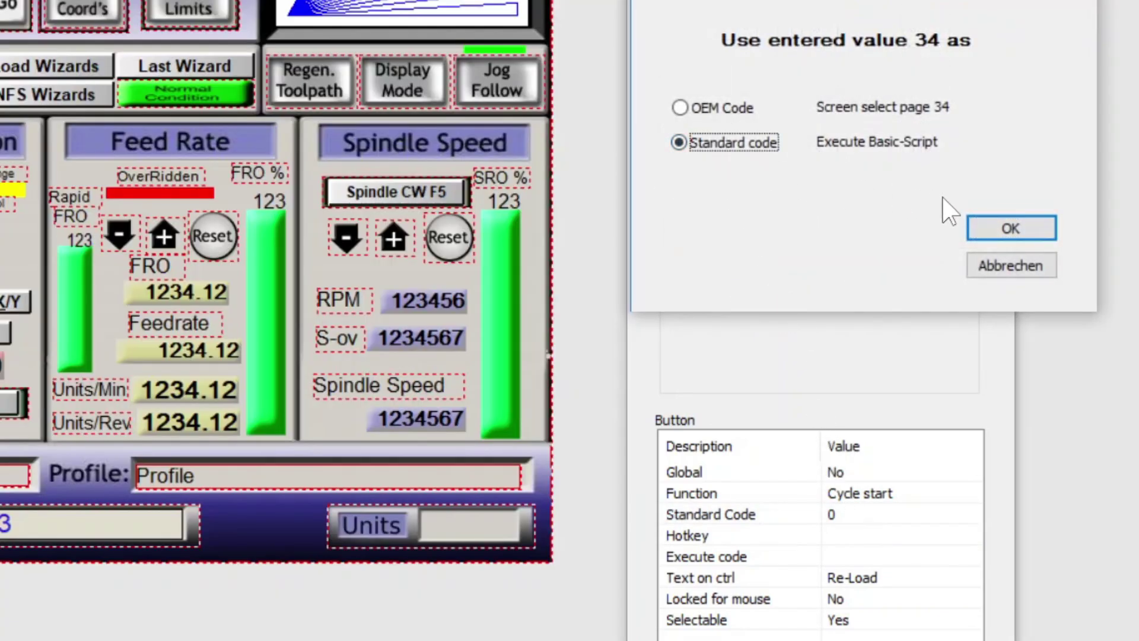
left_click(987, 230)
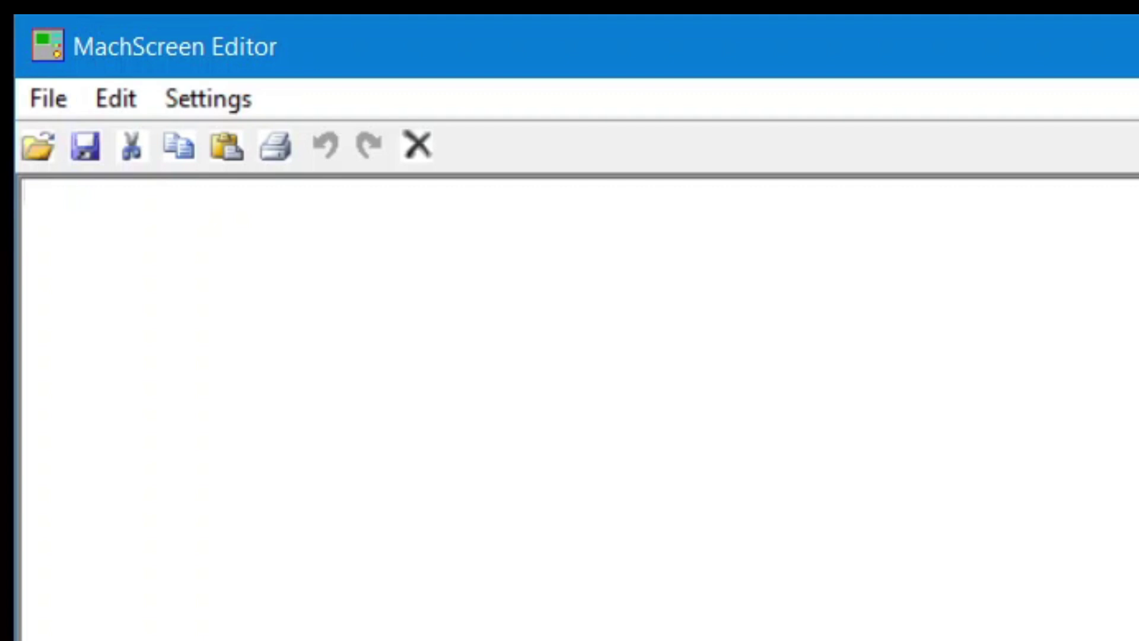
Enter LoadStandardLayout() as the button's script and include it in the screen set
type("LoadStandardL")
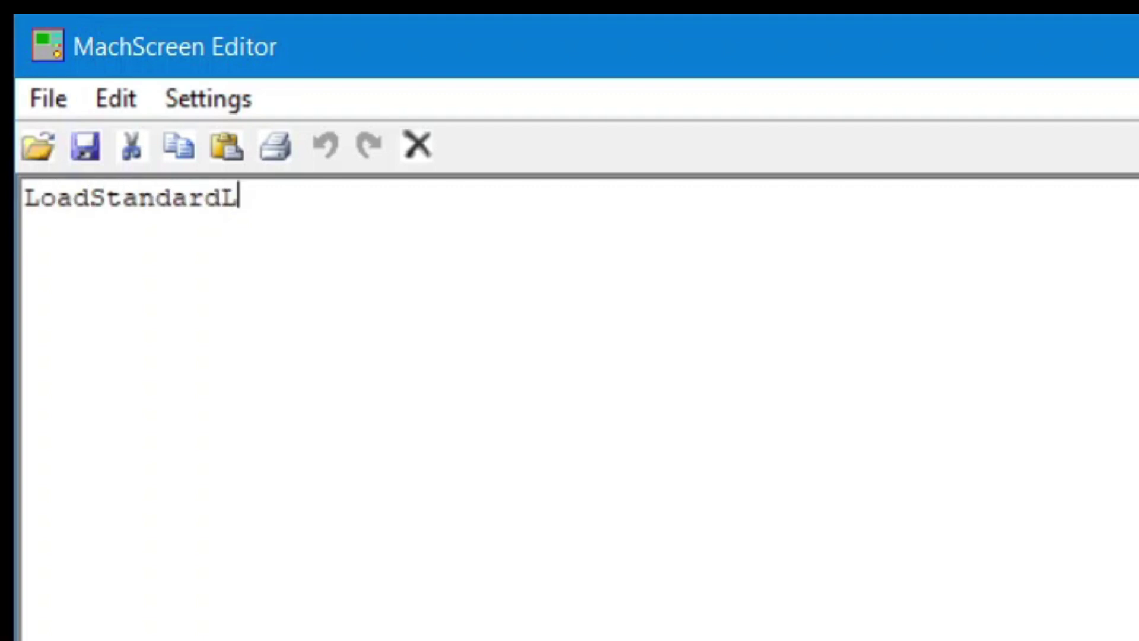
type("ayout()")
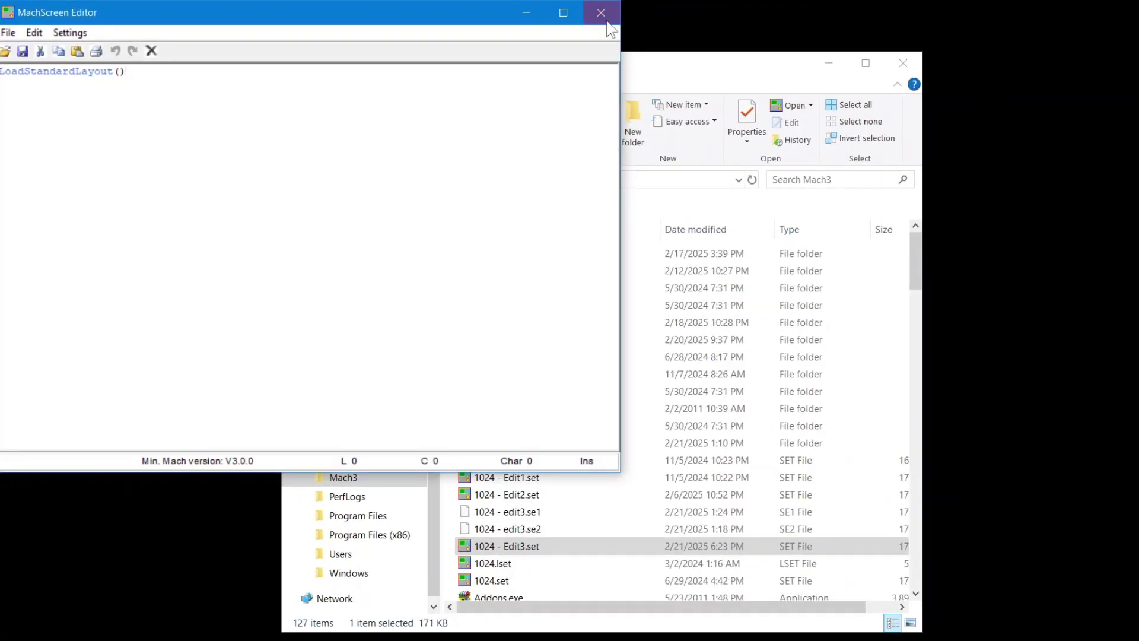
left_click(605, 18)
left_click(549, 404)
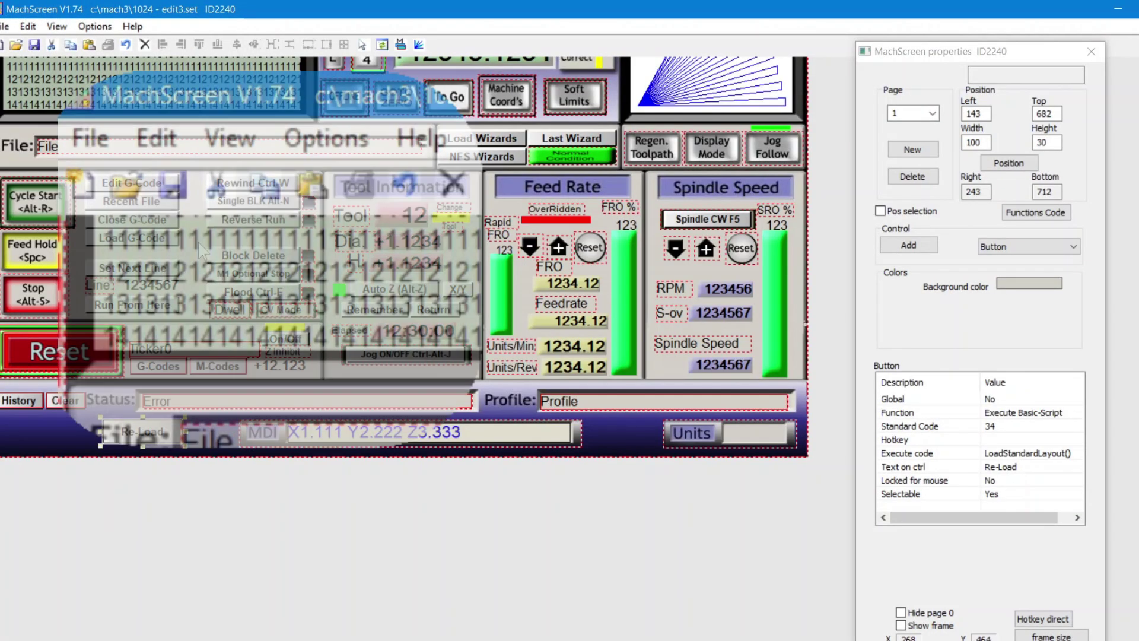
Save the screen set, then load 1024 - Edit3.set in Mach3 via View > Load Screens
left_click(37, 49)
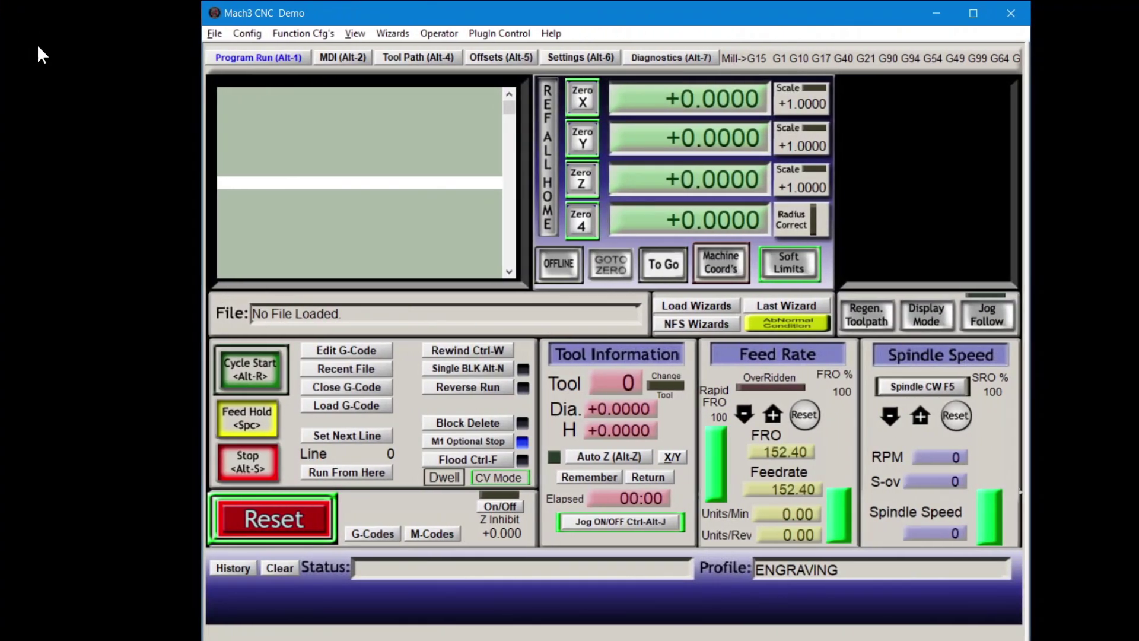
left_click(354, 33)
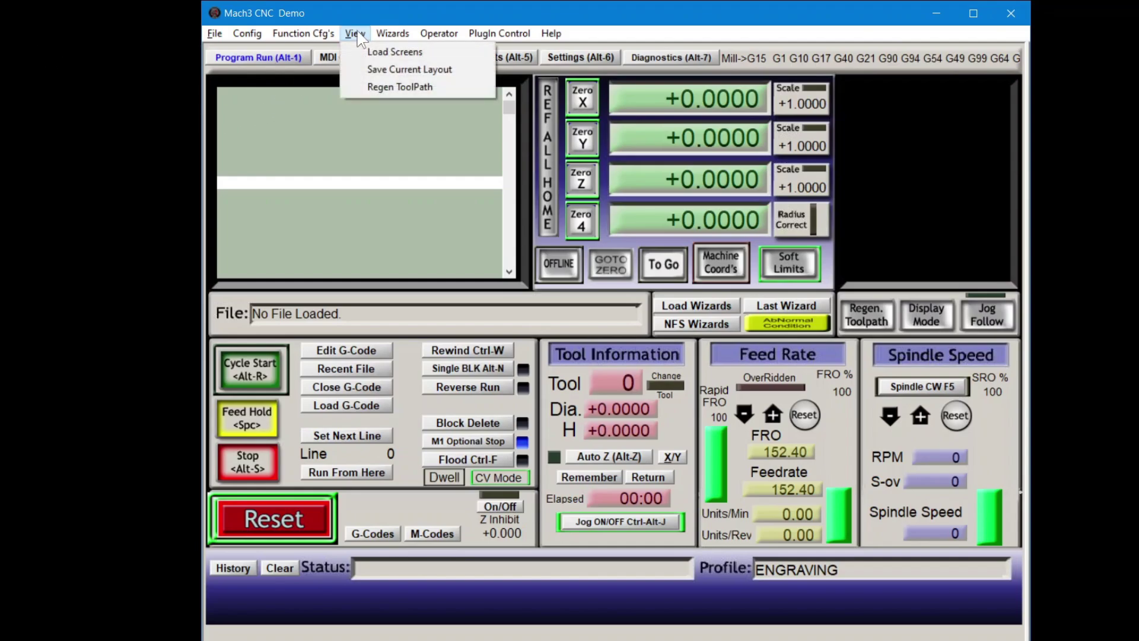
left_click(358, 48)
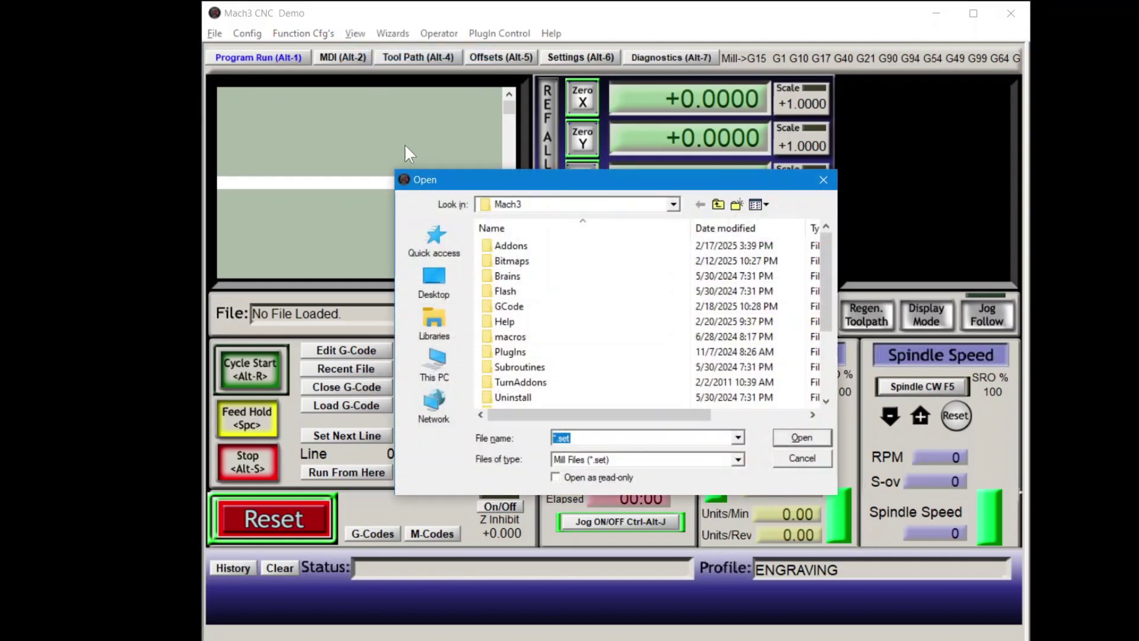
scroll(536, 313, "down", 2)
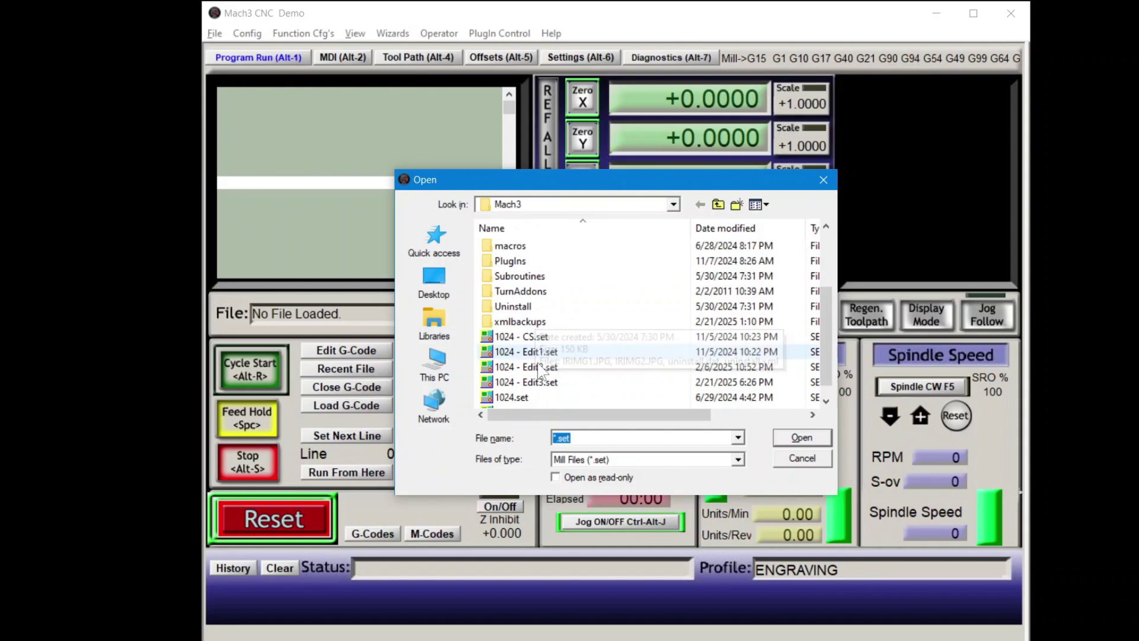
left_click(538, 382)
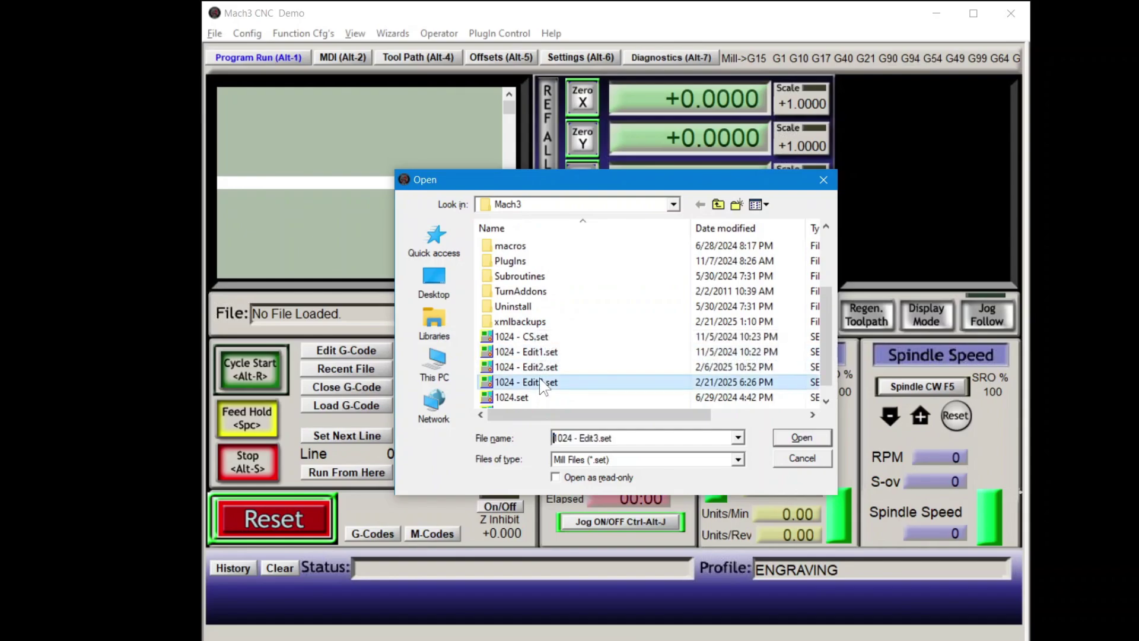
left_click(793, 439)
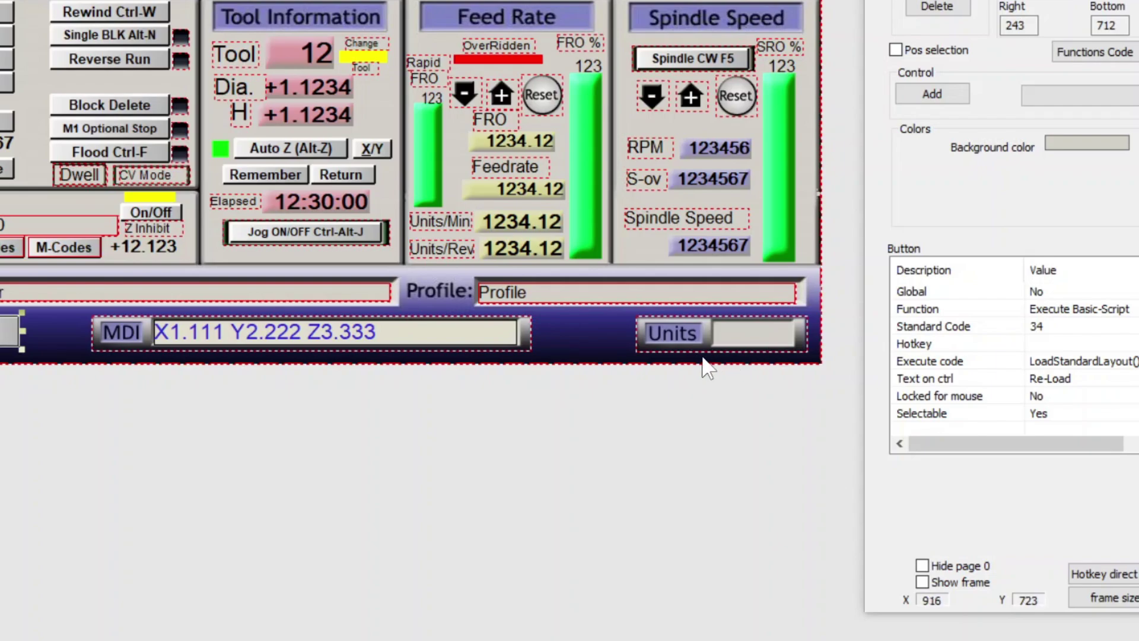
Set Selectable to No for the Units image and the background image
left_click(673, 334)
left_click(691, 415)
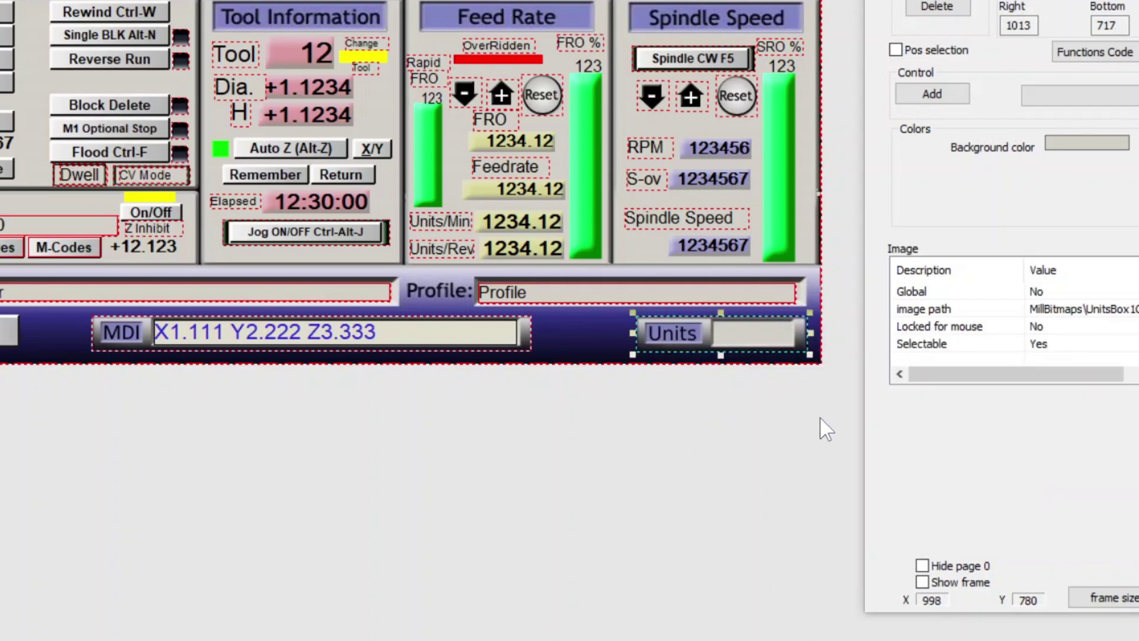
left_click(1041, 344)
left_click(1047, 380)
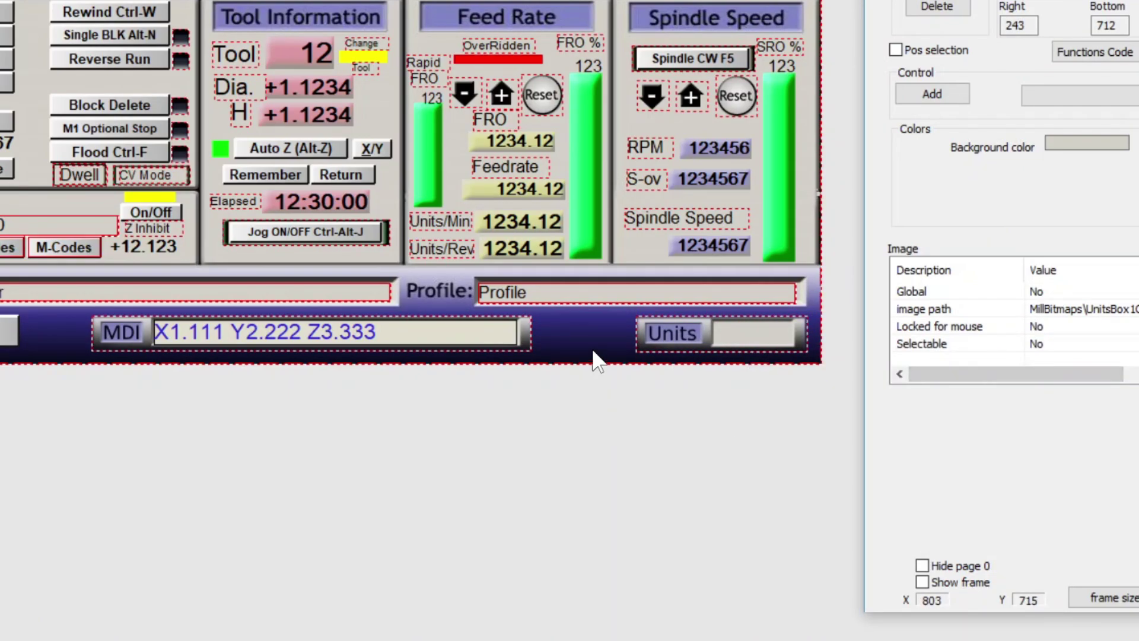
left_click(593, 356)
left_click(1062, 344)
left_click(1060, 372)
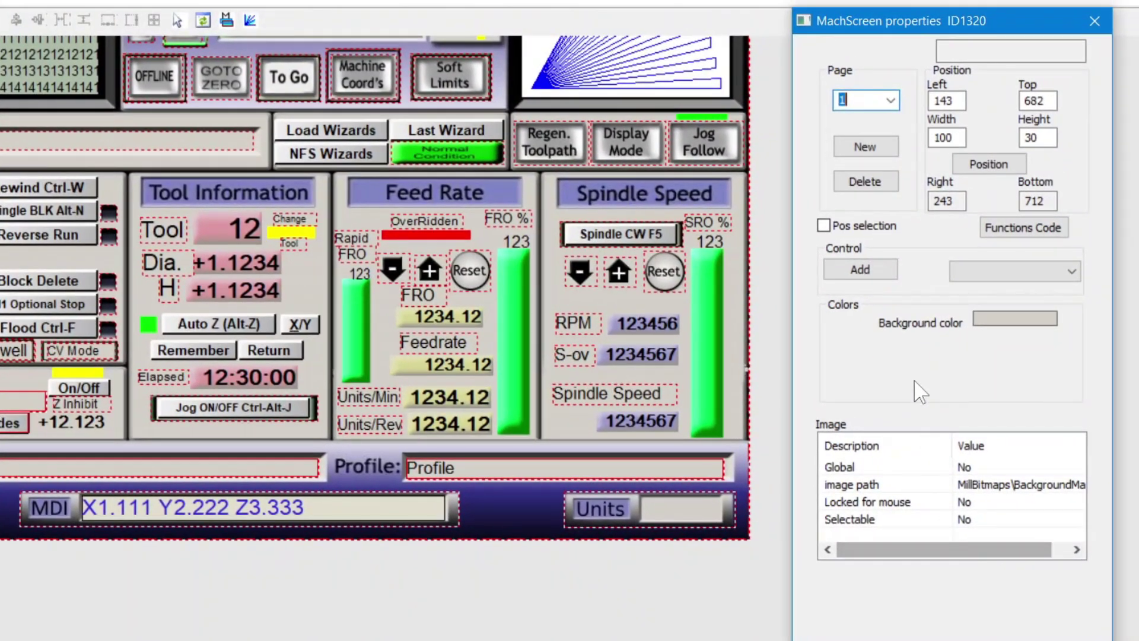
Make the settings.jpg background image on page 6 (Settings) unselectable
left_click(902, 68)
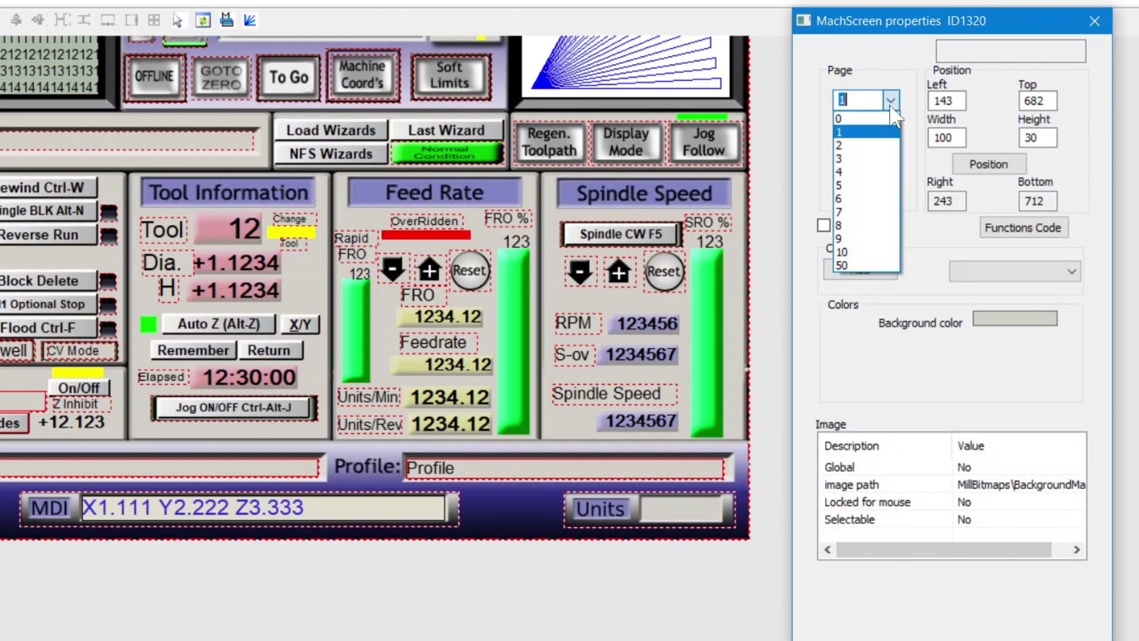
left_click(887, 196)
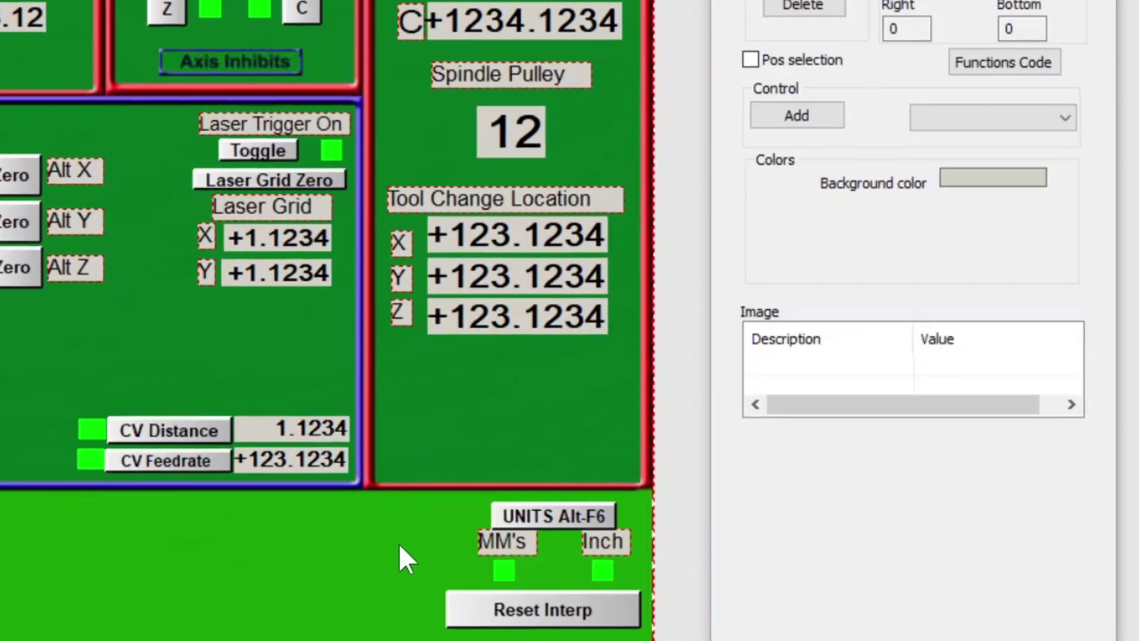
left_click(546, 620)
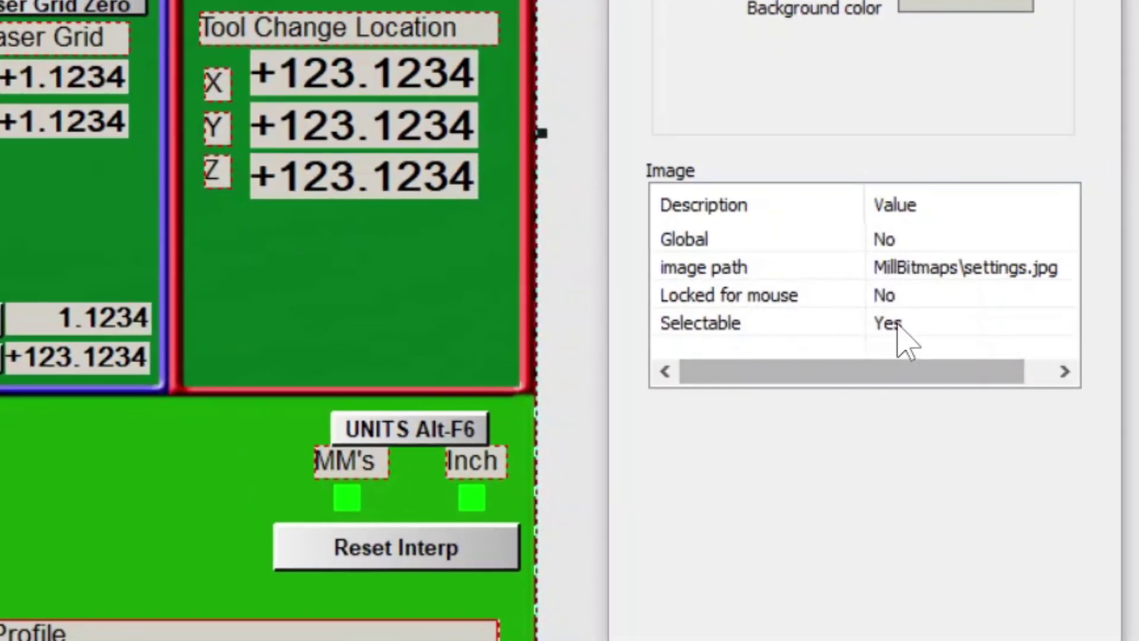
left_click(901, 347)
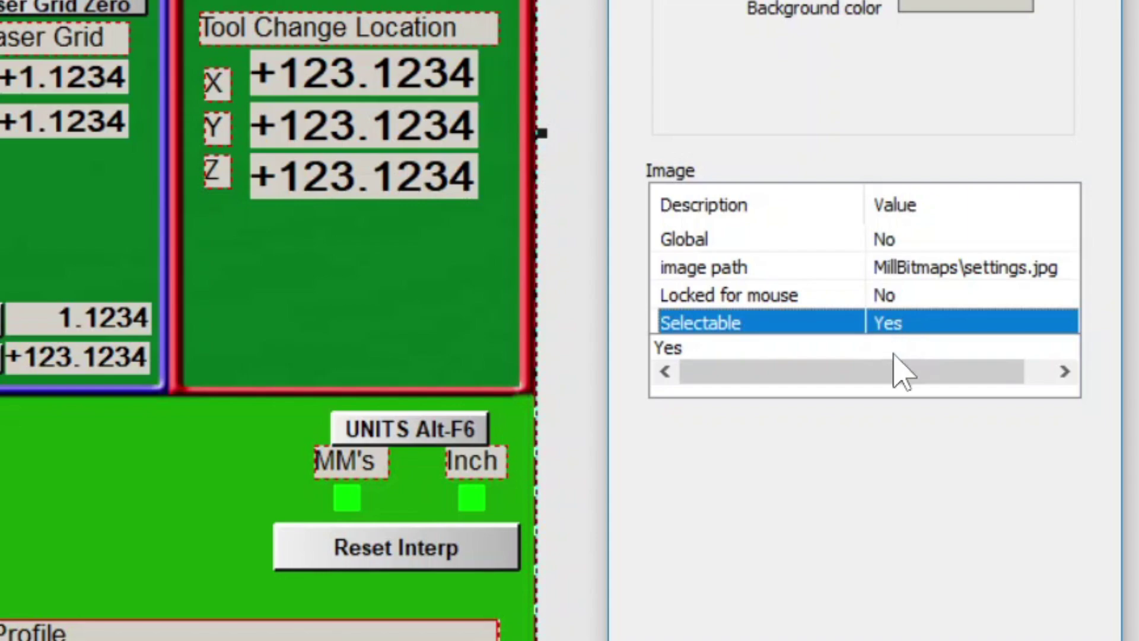
left_click(888, 373)
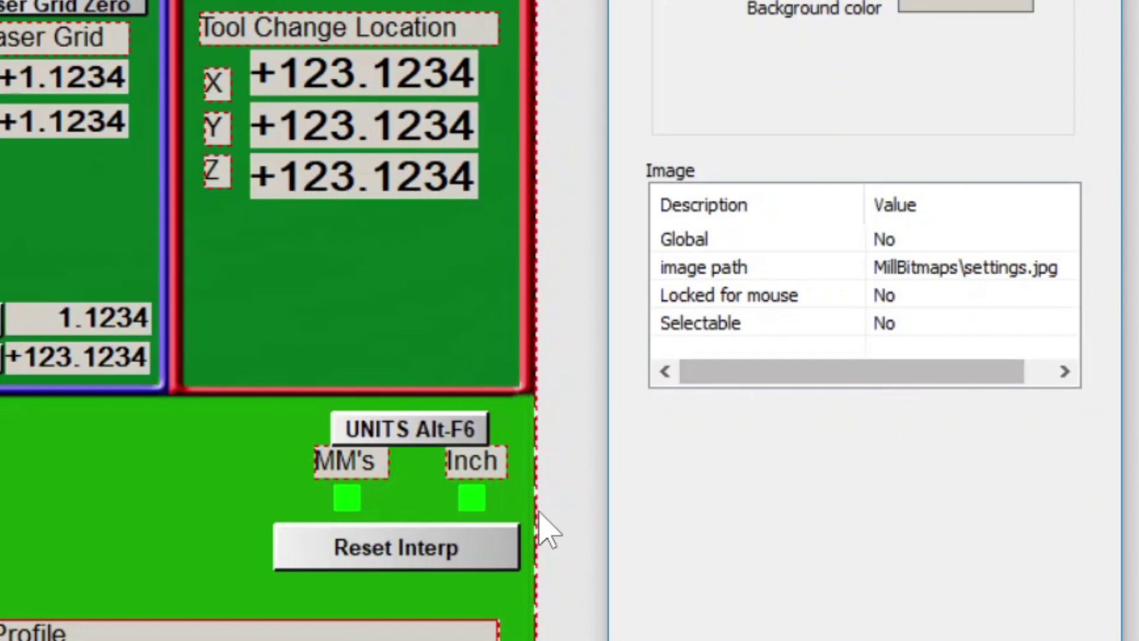
Select the MM's and Inch labels, then switch the editor to screen page 1
left_click_drag(244, 443, 545, 527)
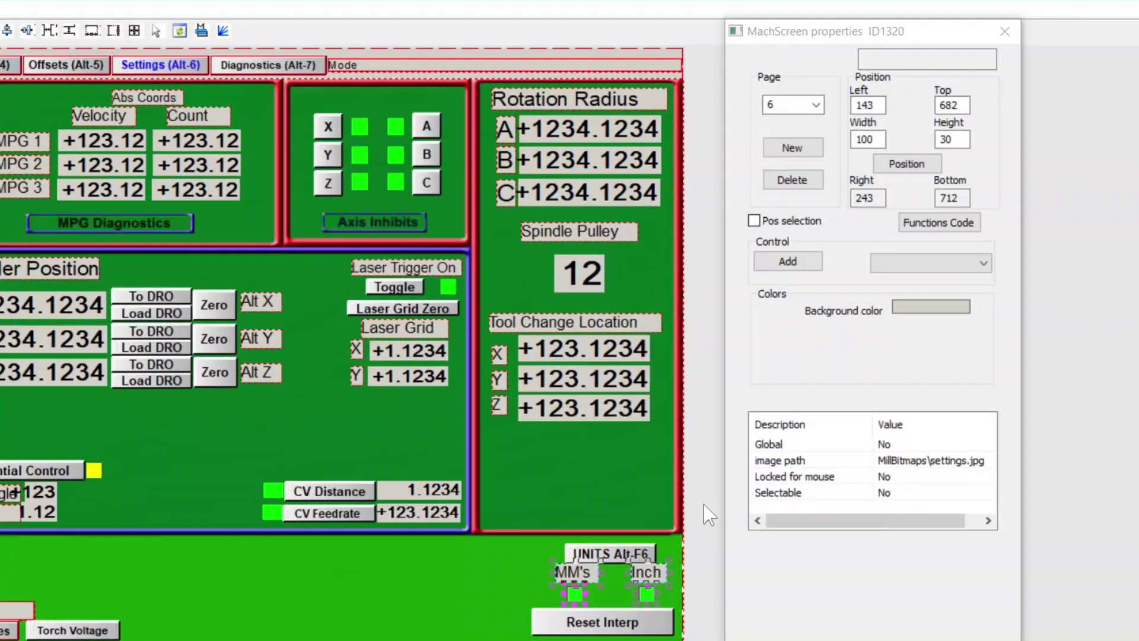
left_click(813, 105)
left_click(807, 131)
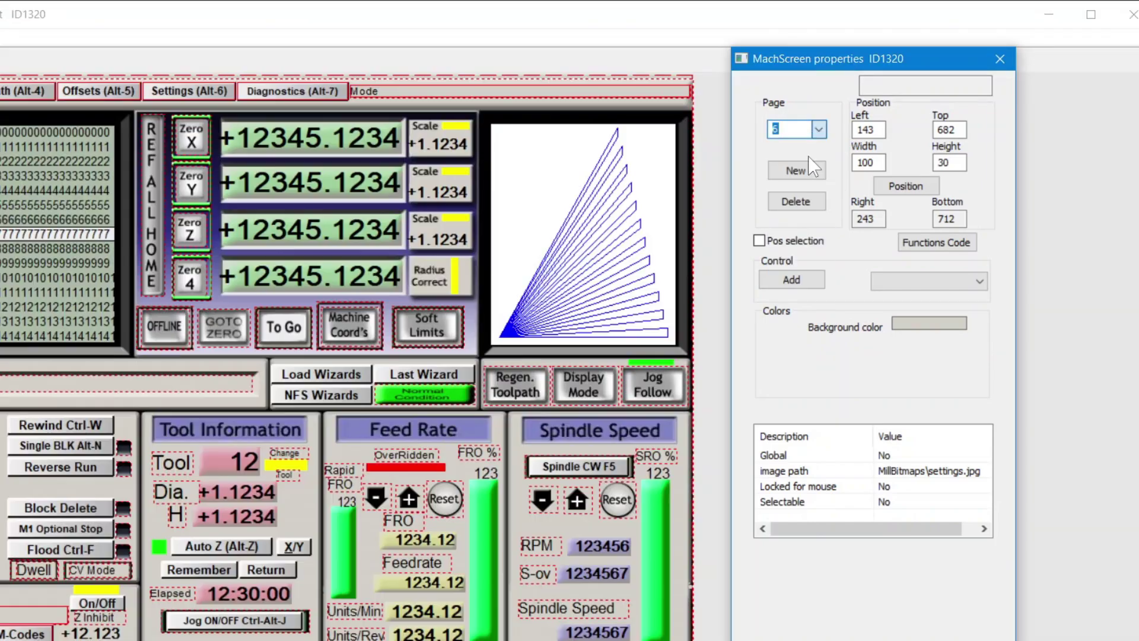
left_click(811, 170)
Paste the MM's and Inch labels with their green LEDs onto page 1 below the screen
scroll(699, 504, "down", 3)
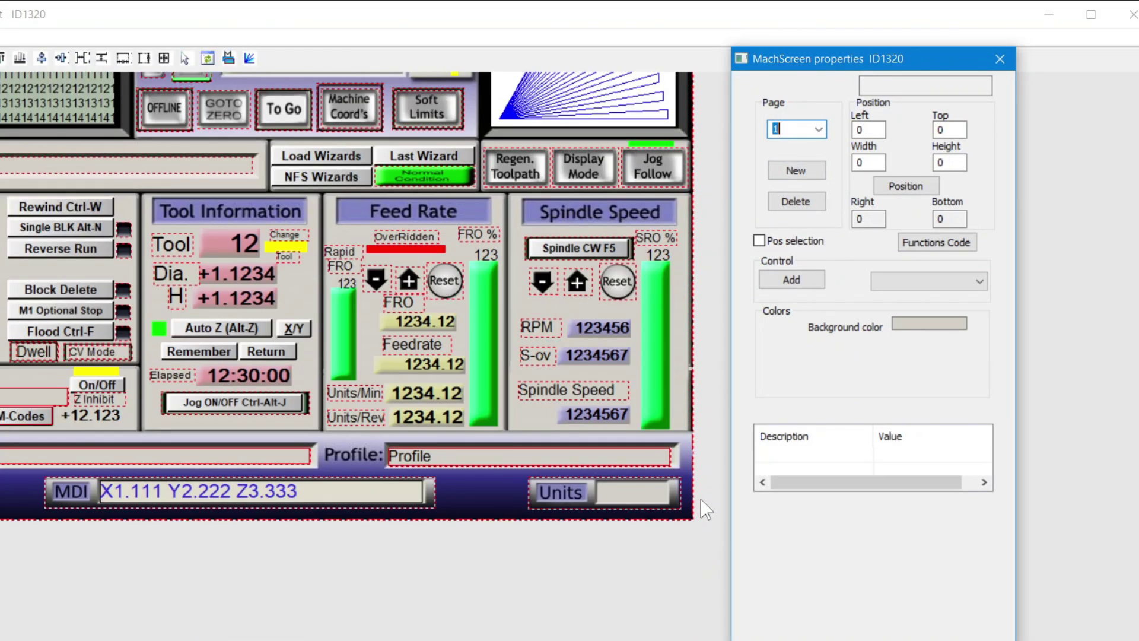
key("ctrl+v")
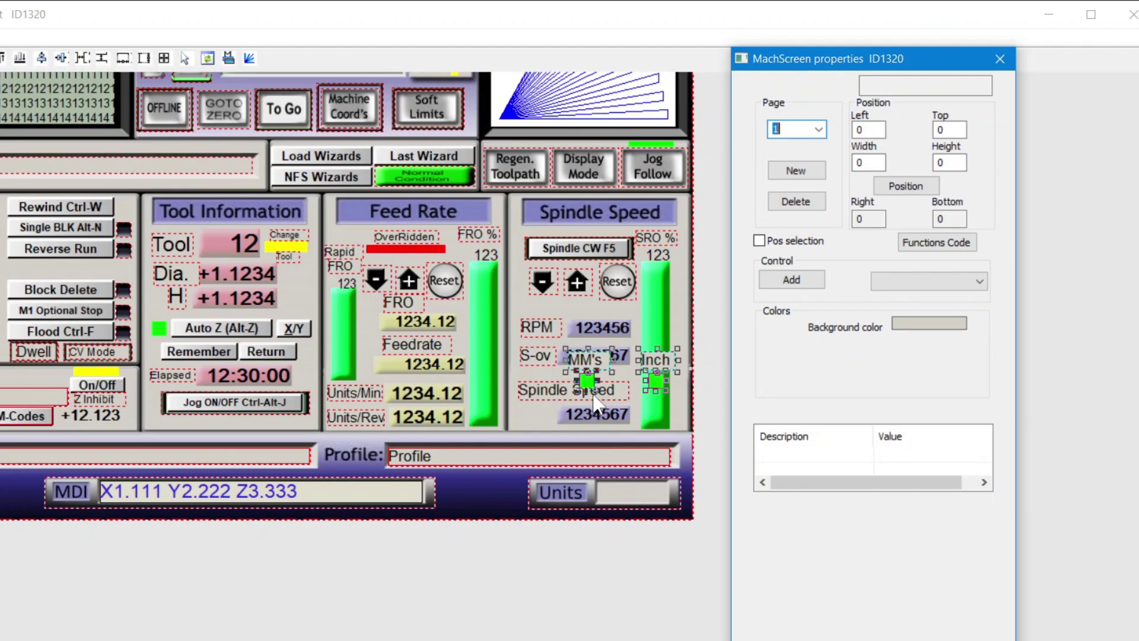
left_click_drag(590, 386, 573, 591)
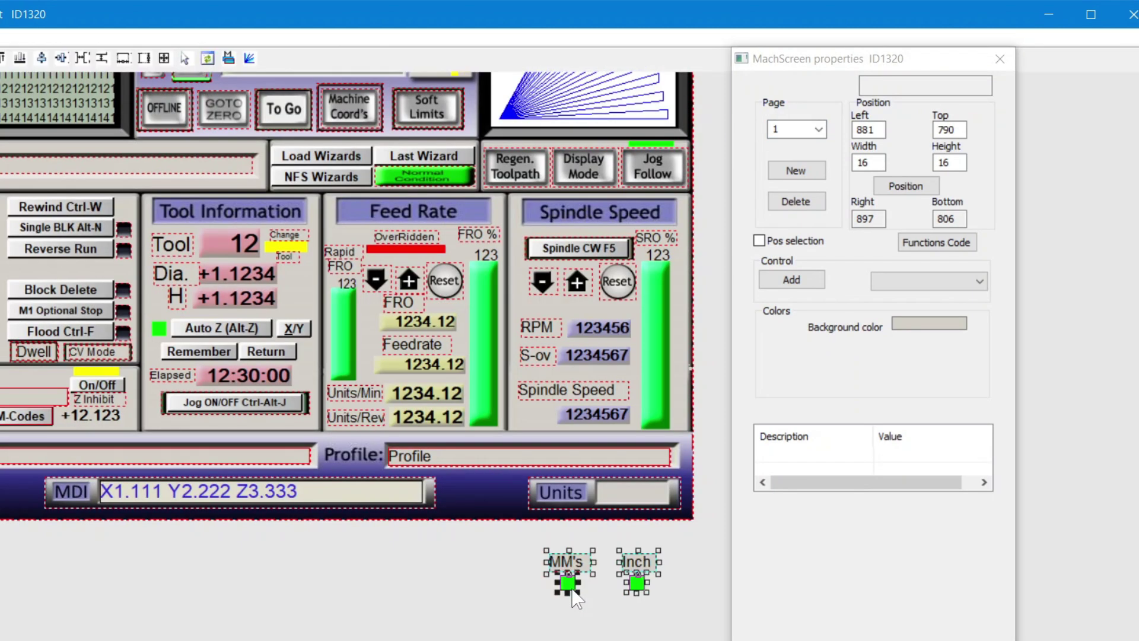
Rename the labels to MM and INCH, and move INCH into the Units box
left_click(585, 565)
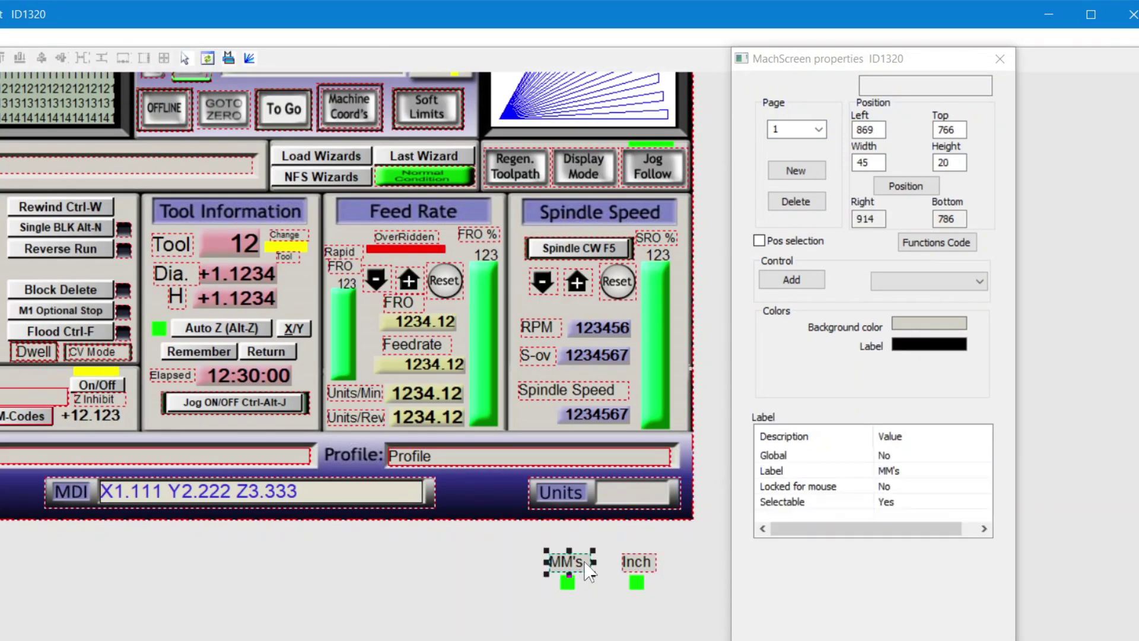
left_click(923, 473)
left_click(922, 472)
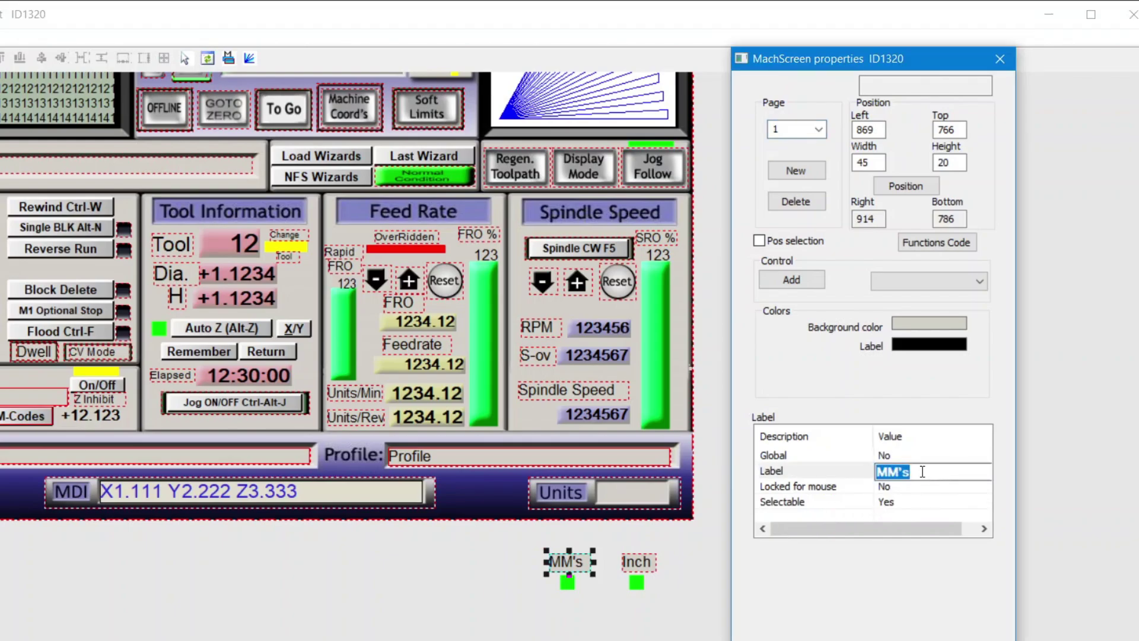
left_click(922, 472)
key("Return")
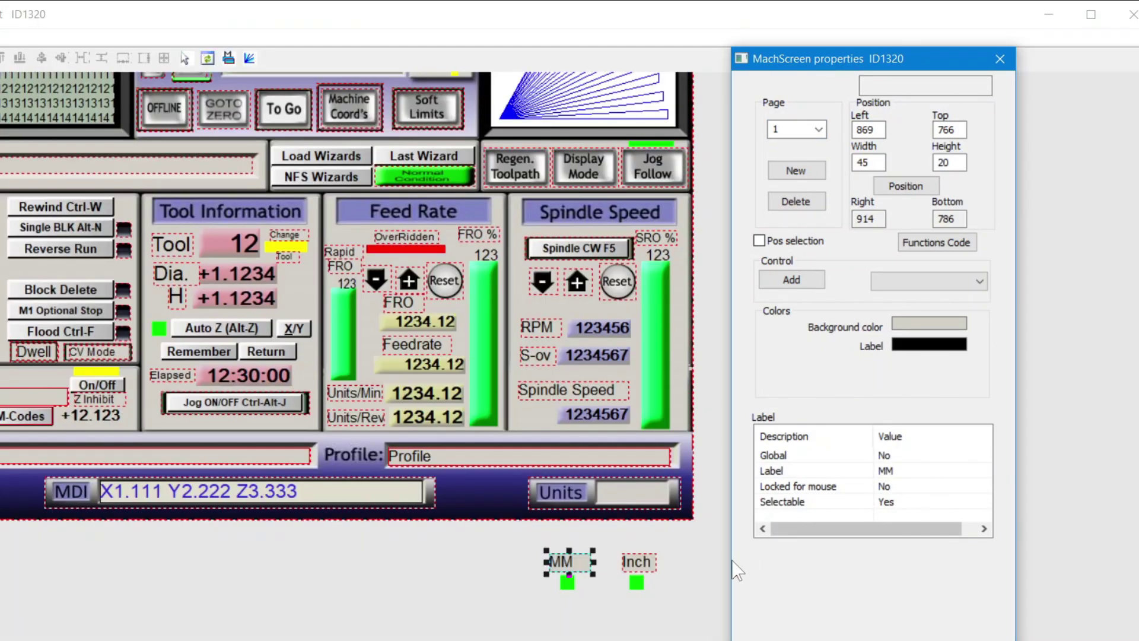
left_click(639, 564)
left_click(909, 472)
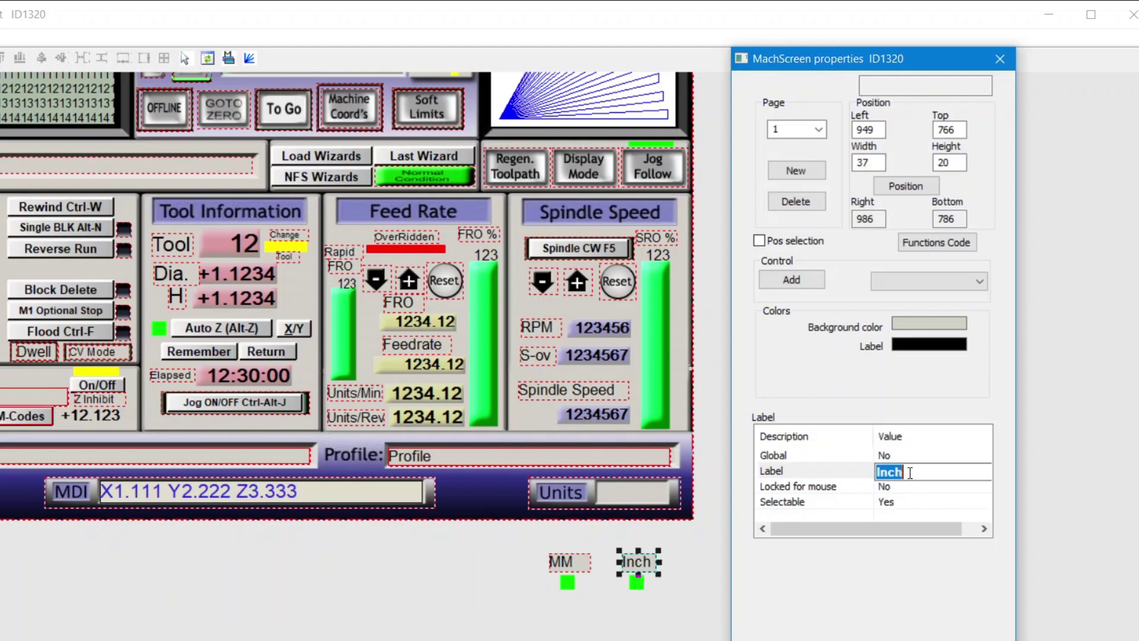
key("Return")
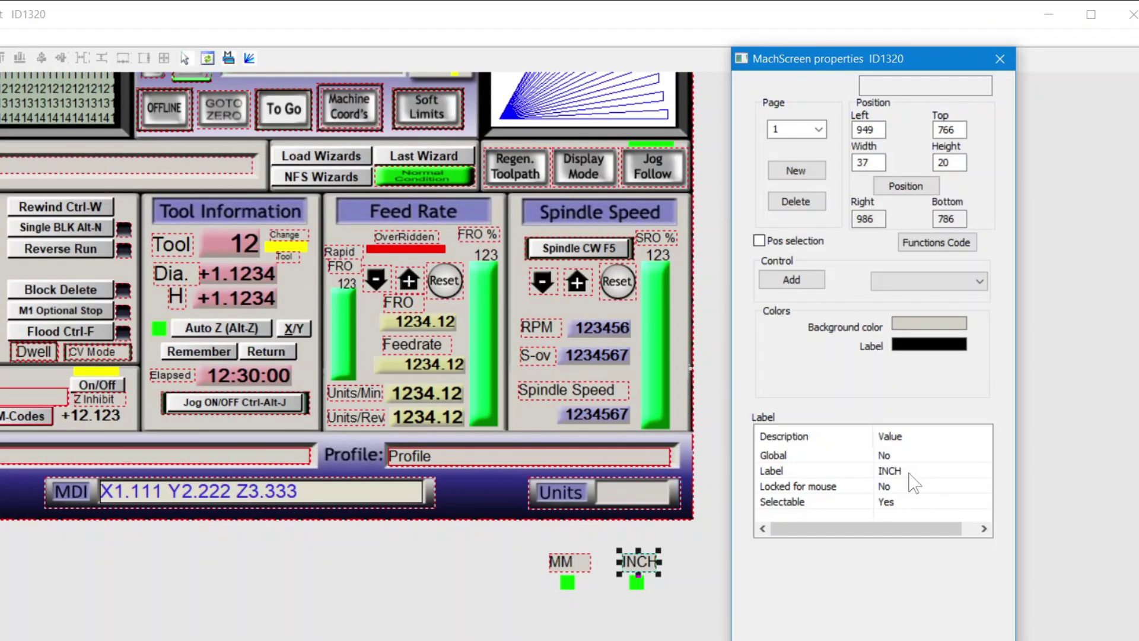
left_click_drag(645, 560, 660, 501)
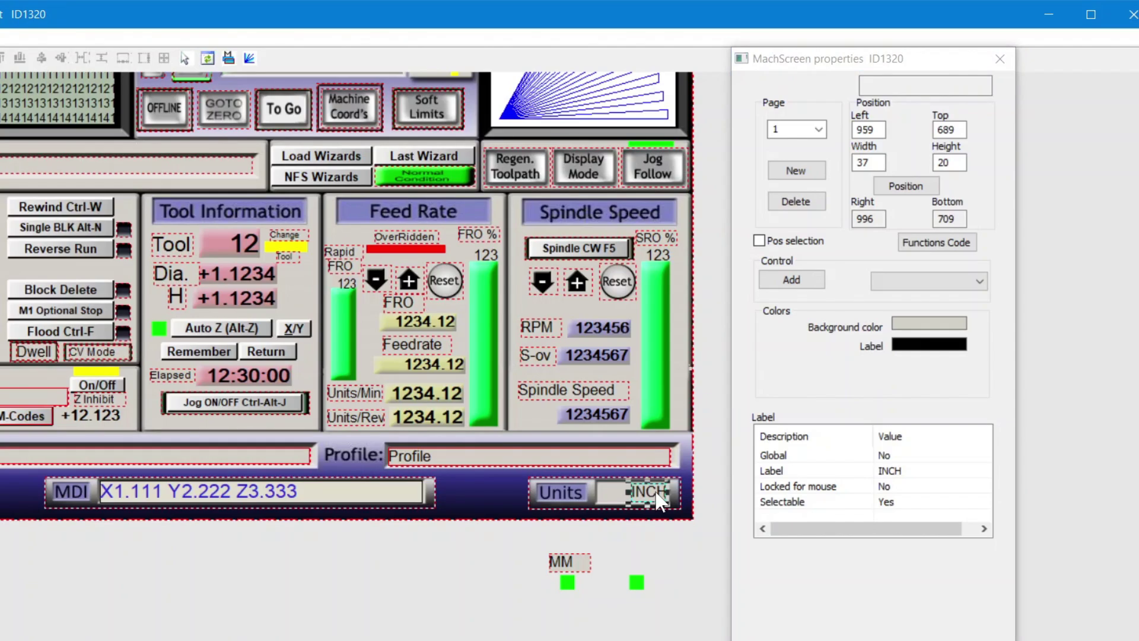
Place the INCH label in the Units box and set its height to 15
left_click(677, 546)
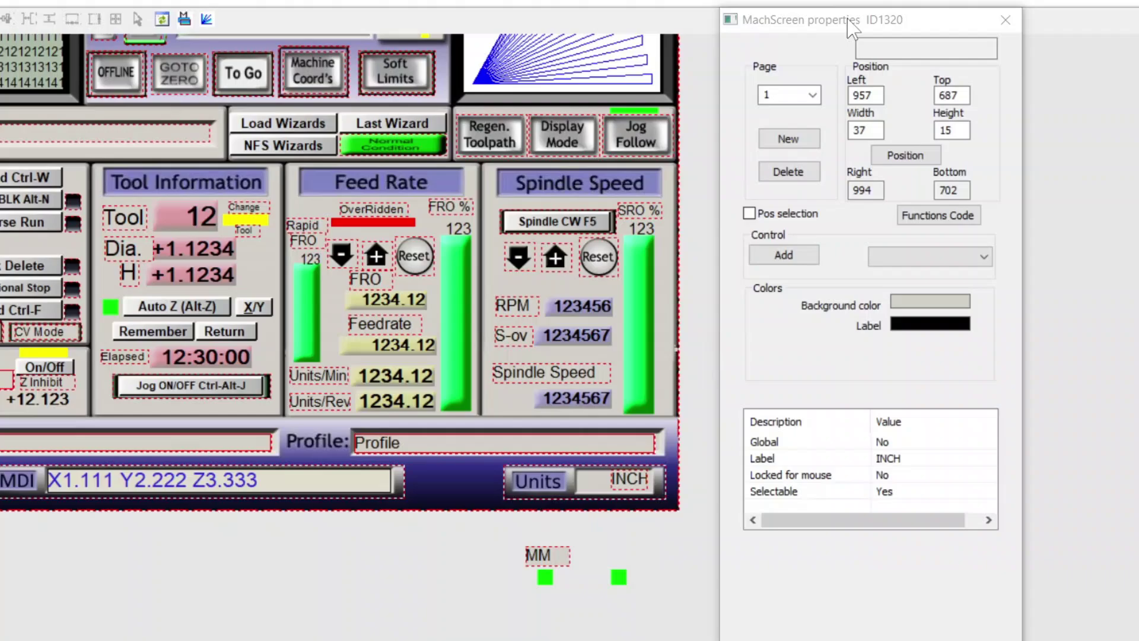
left_click_drag(858, 60, 853, 385)
left_click_drag(822, 250, 835, 257)
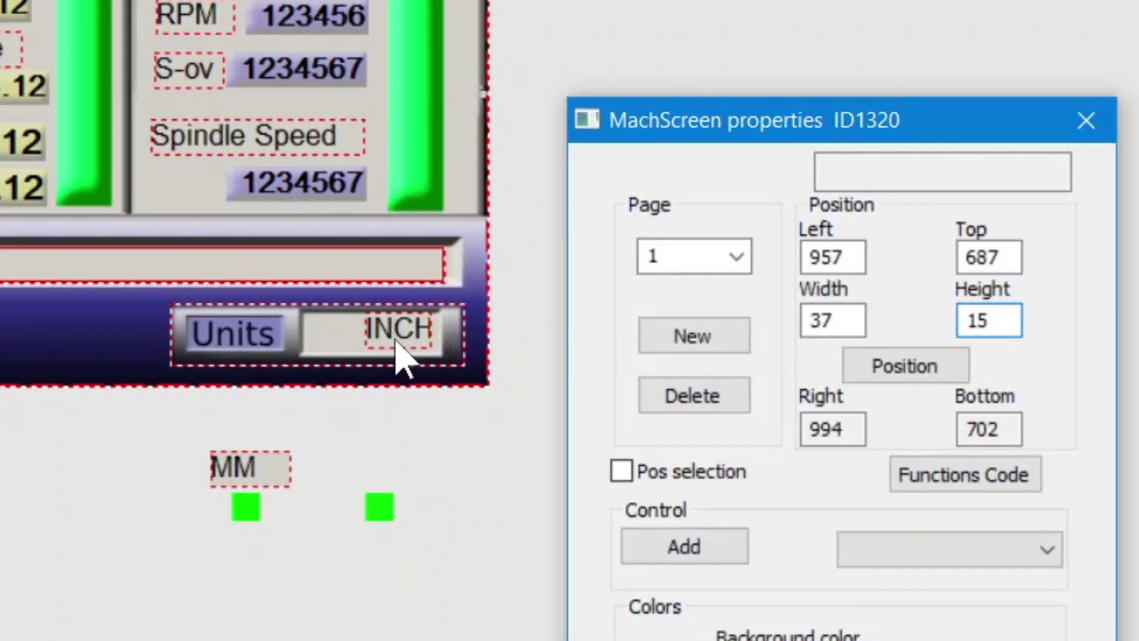
left_click(399, 359)
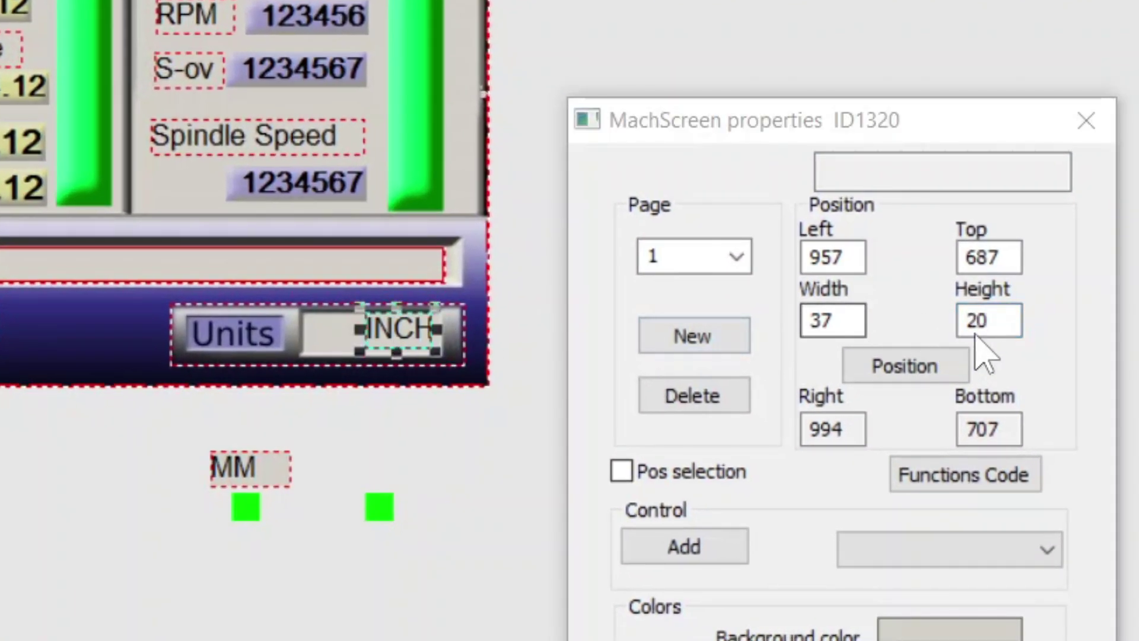
double_click(997, 325)
type("15")
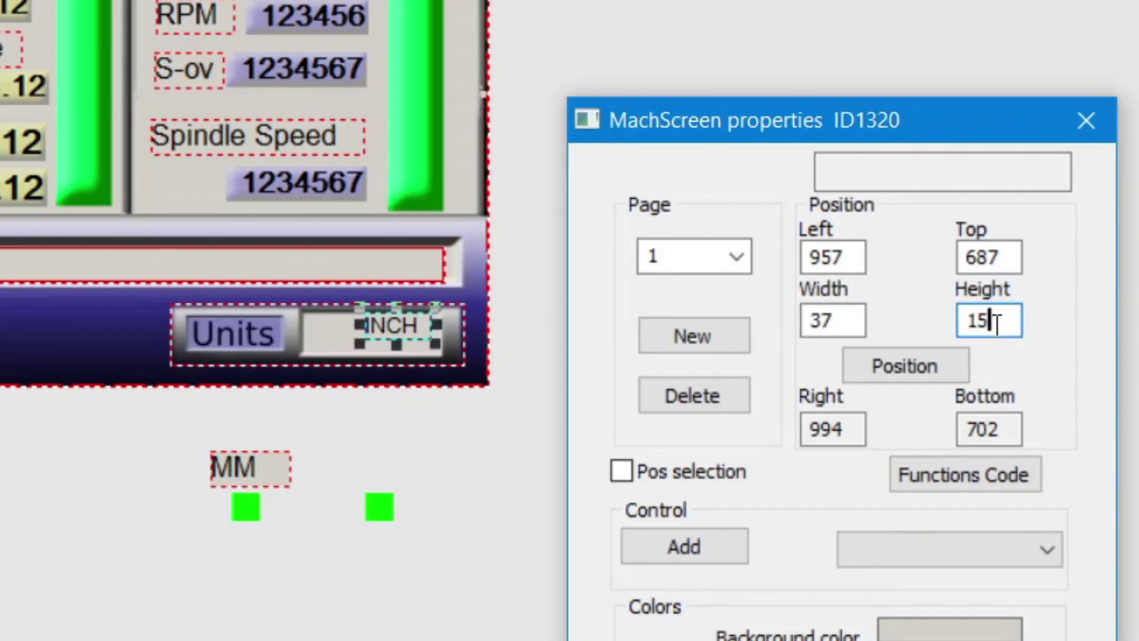
Move MM into the Units box at height 15, narrow it, and top-align it with INCH
left_click(442, 452)
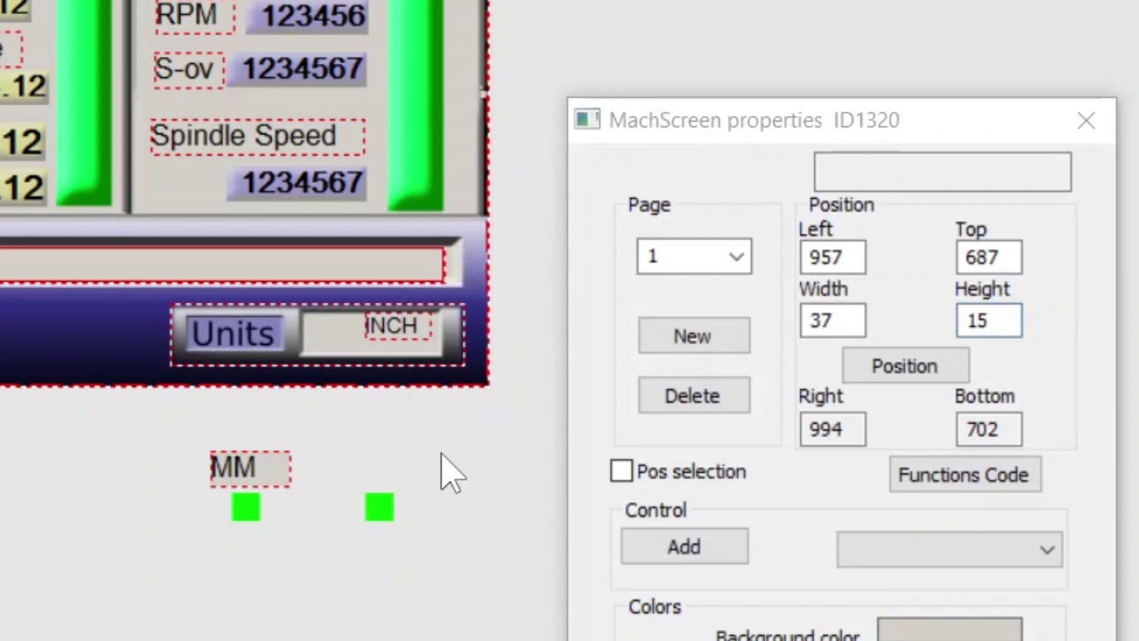
left_click(264, 466)
left_click_drag(264, 466, 343, 332)
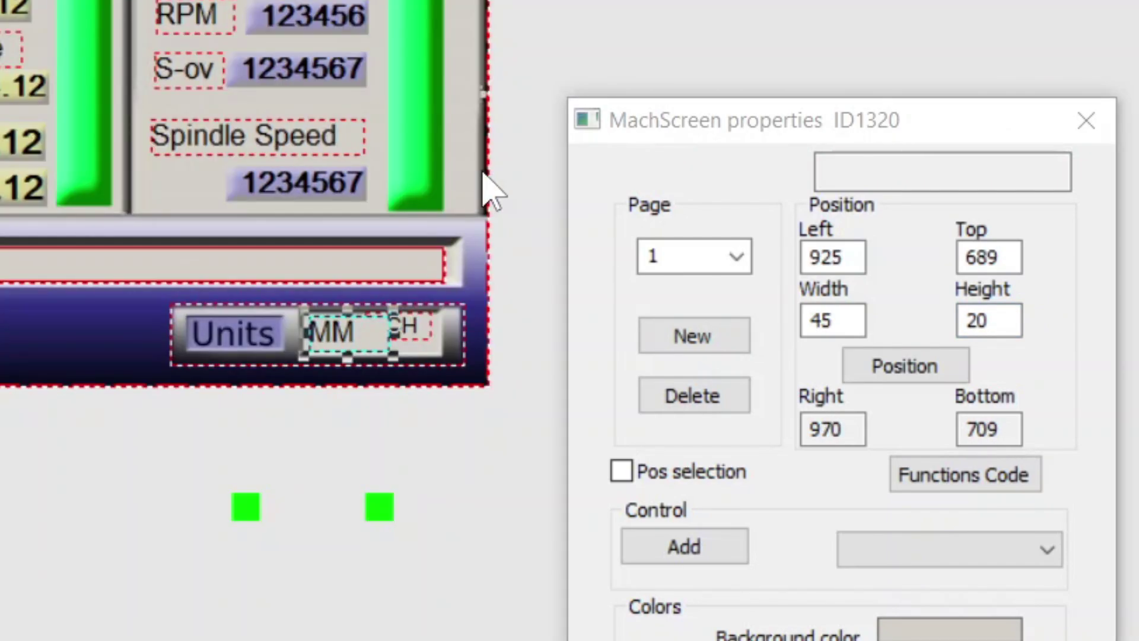
double_click(1008, 321)
type("15")
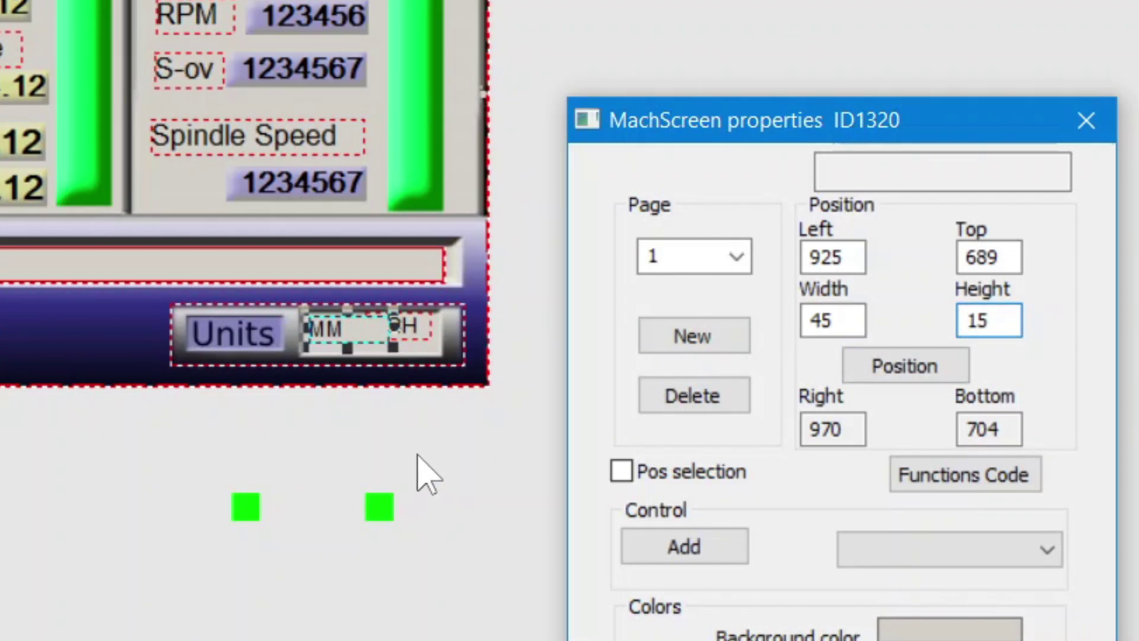
left_click_drag(392, 349, 355, 342)
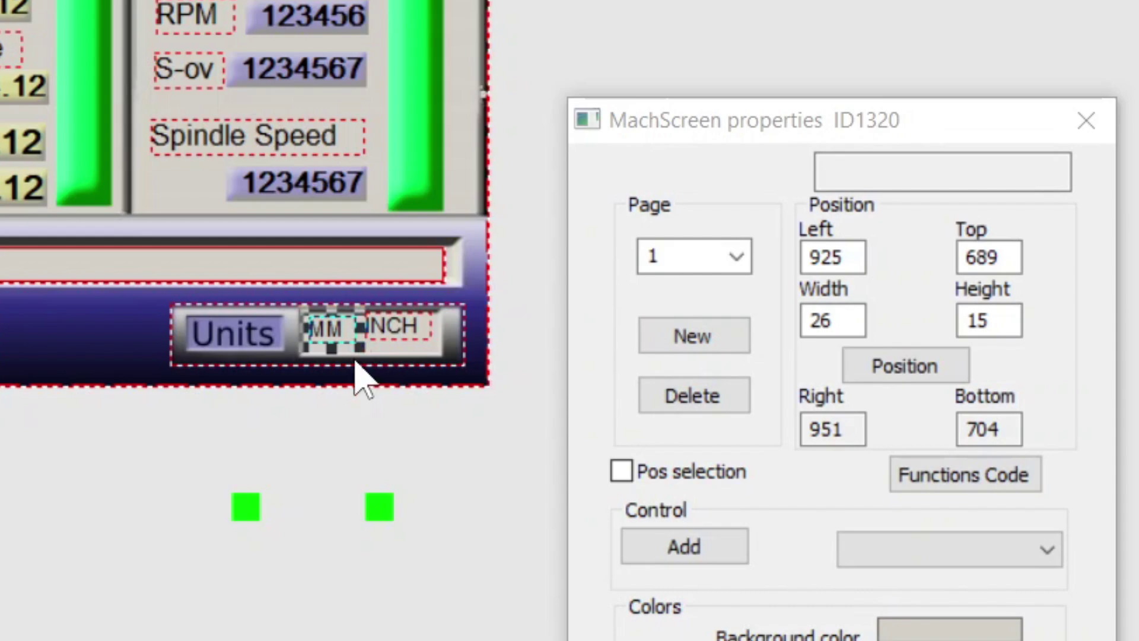
left_click(395, 350, "ctrl")
right_click(394, 350)
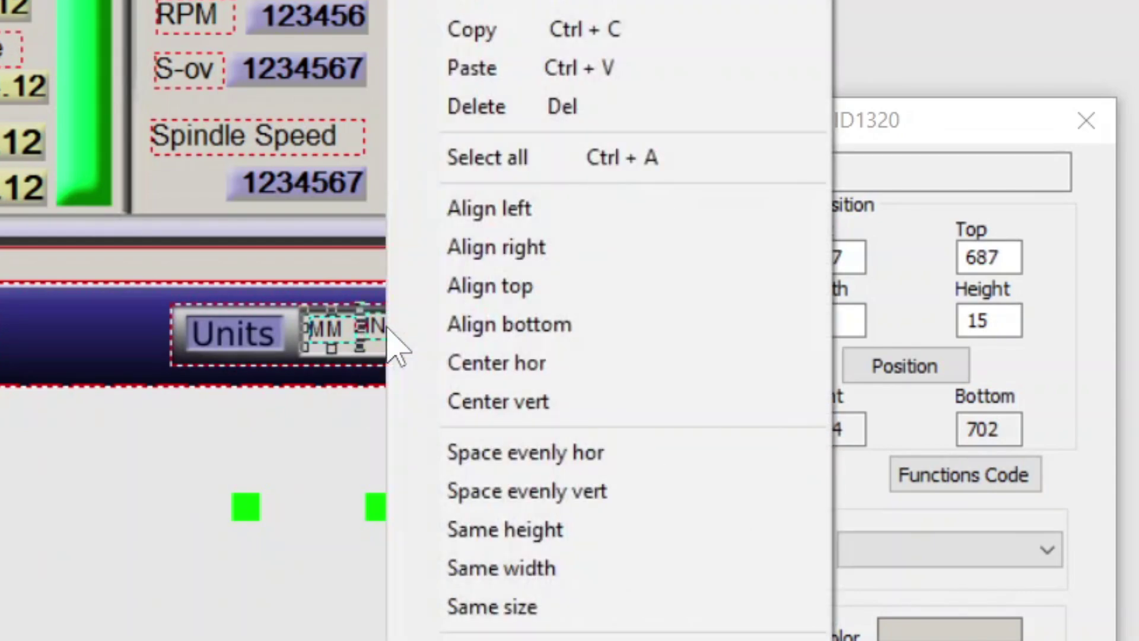
left_click(442, 290)
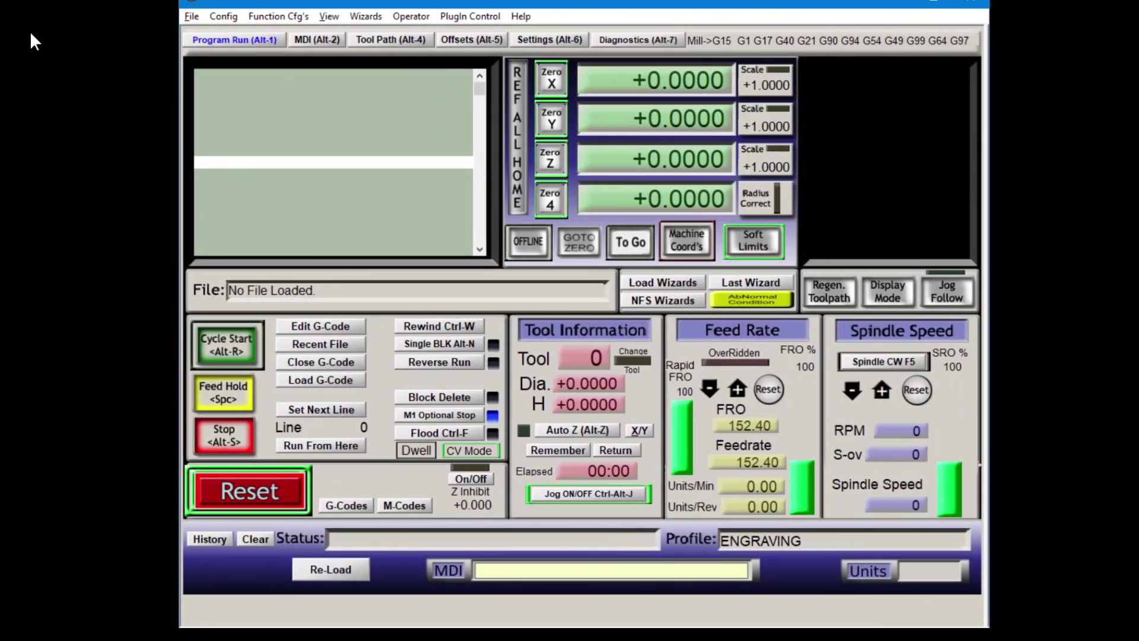
Reload the screen in Mach3, then nudge INCH to left 963 and MM to left 930
left_click(330, 570)
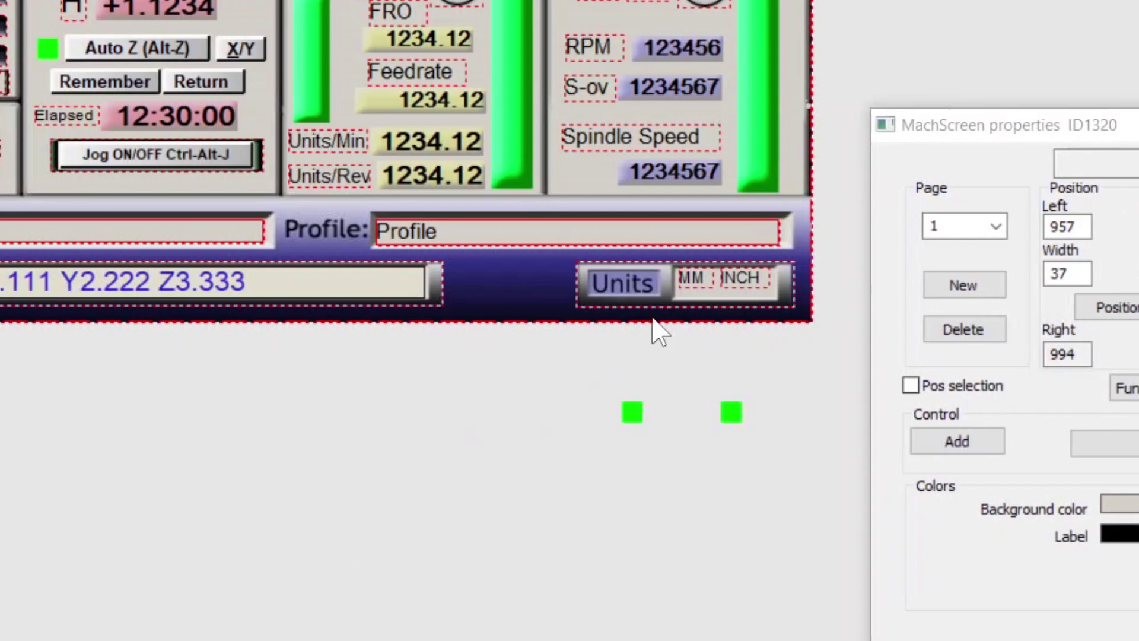
left_click_drag(747, 286, 751, 291)
left_click_drag(633, 284, 642, 286)
Move a green LED onto the INCH label and set its height to 8
left_click(539, 344)
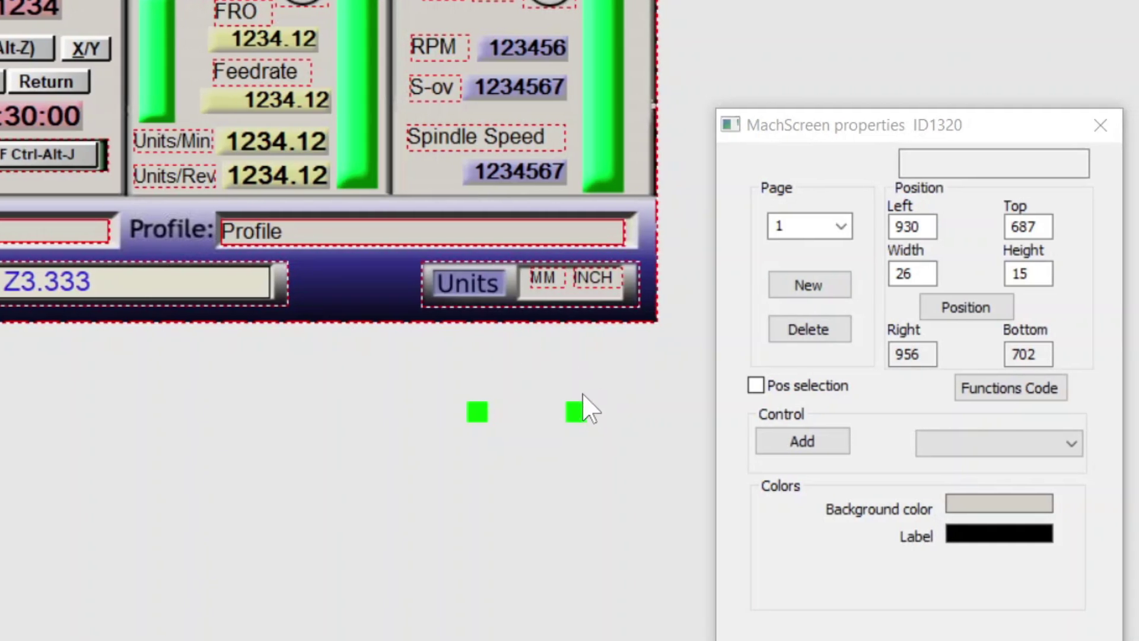
left_click(573, 416)
left_click_drag(574, 416, 594, 295)
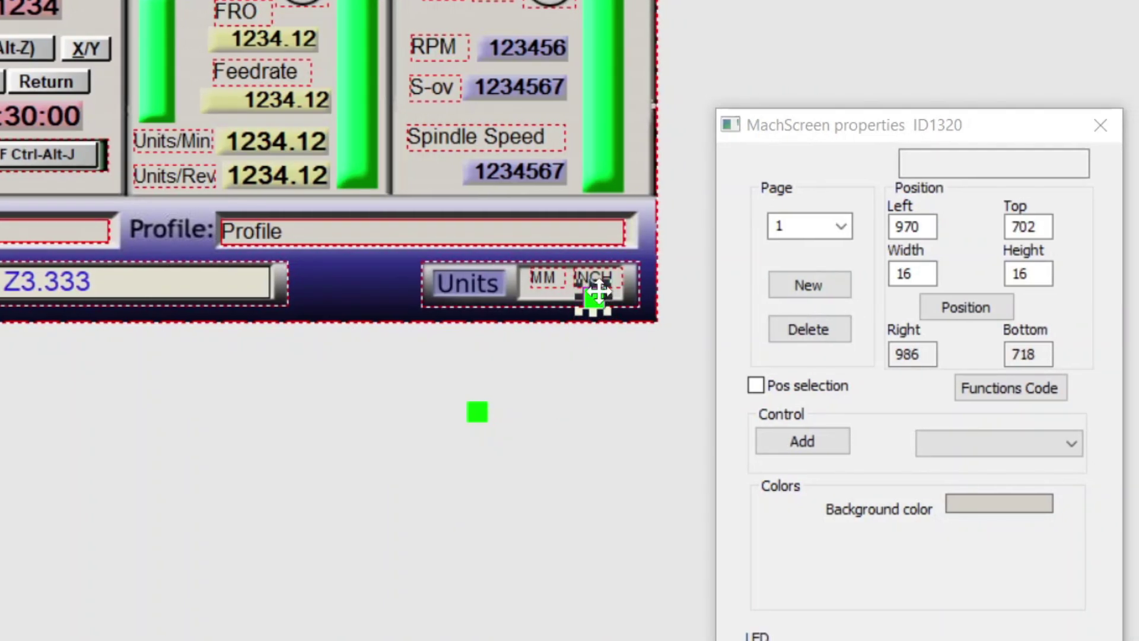
double_click(1043, 277)
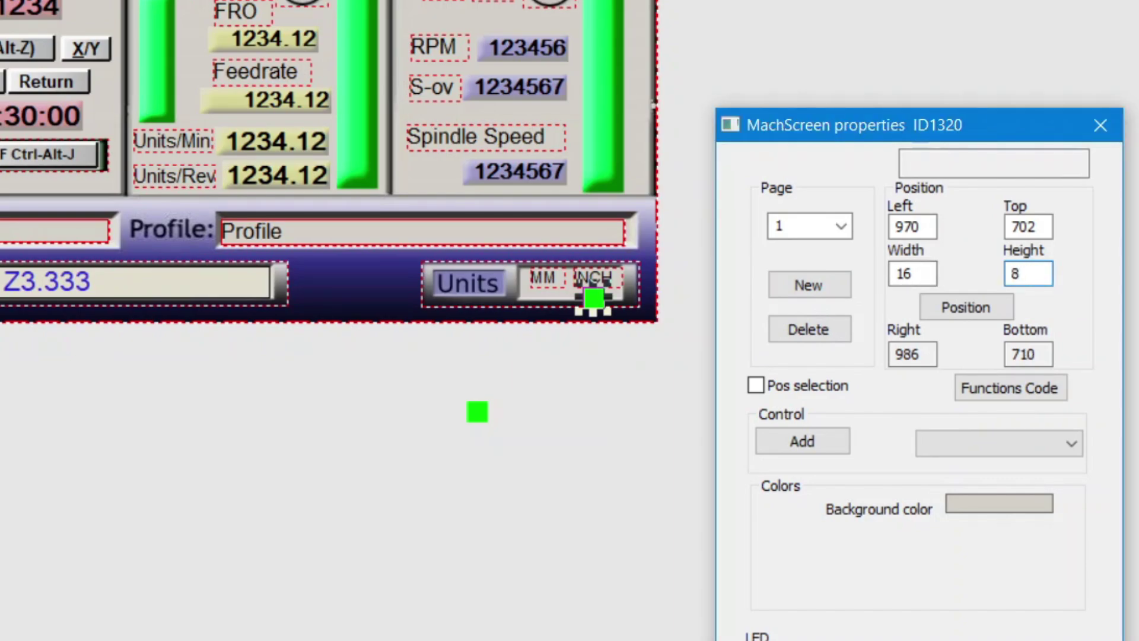
type("8")
Make the spare LED the same size as the INCH LED and position it under MM
left_click(477, 415)
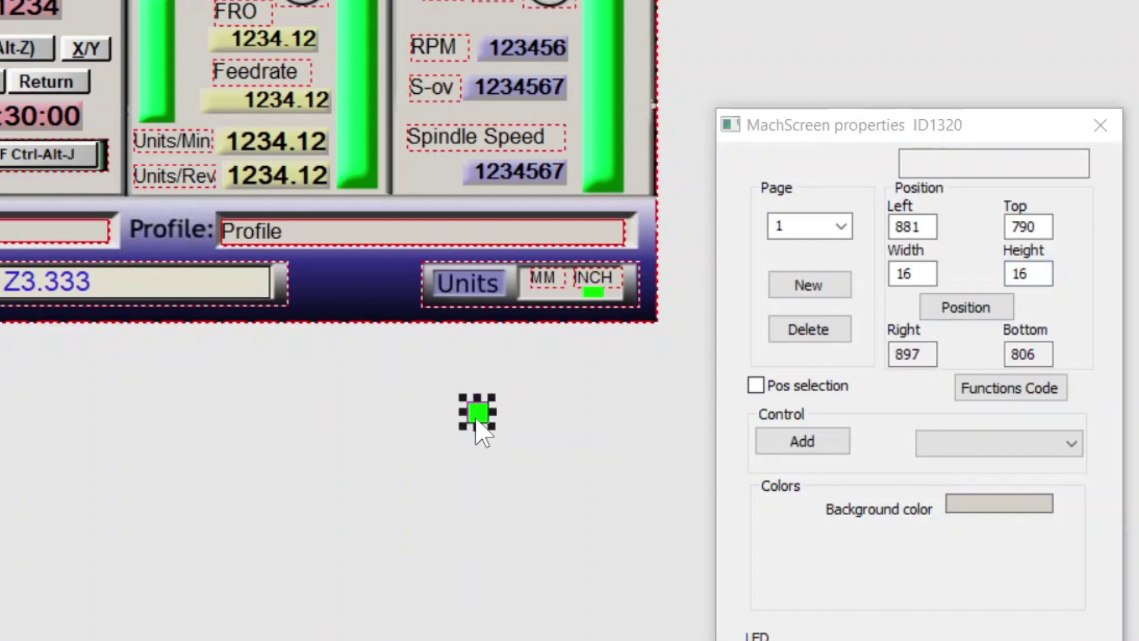
left_click(593, 295, "shift")
right_click(593, 296)
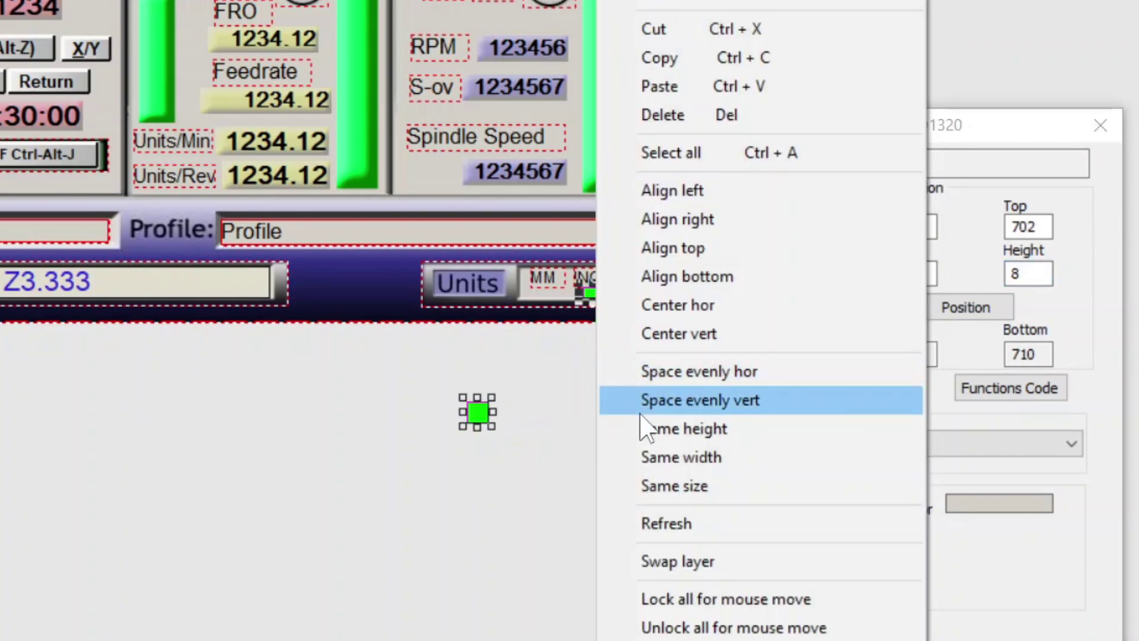
left_click(635, 491)
left_click(632, 505)
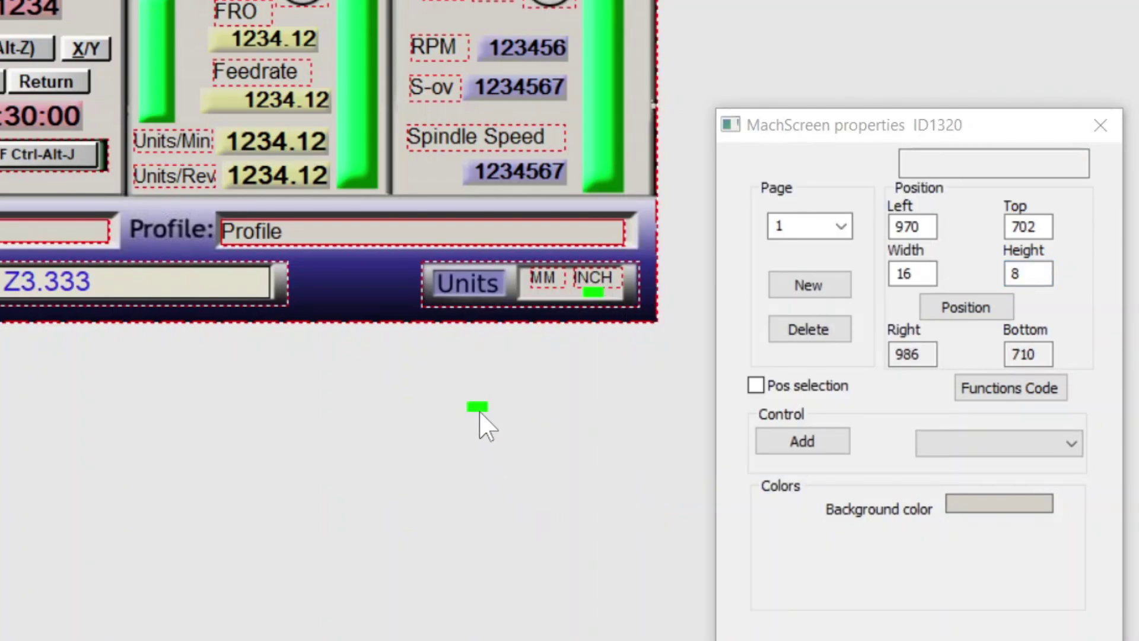
left_click(477, 408)
left_click_drag(478, 408, 549, 289)
key("Up")
key("Up")
key("Left")
key("Left")
key("Left")
key("Left")
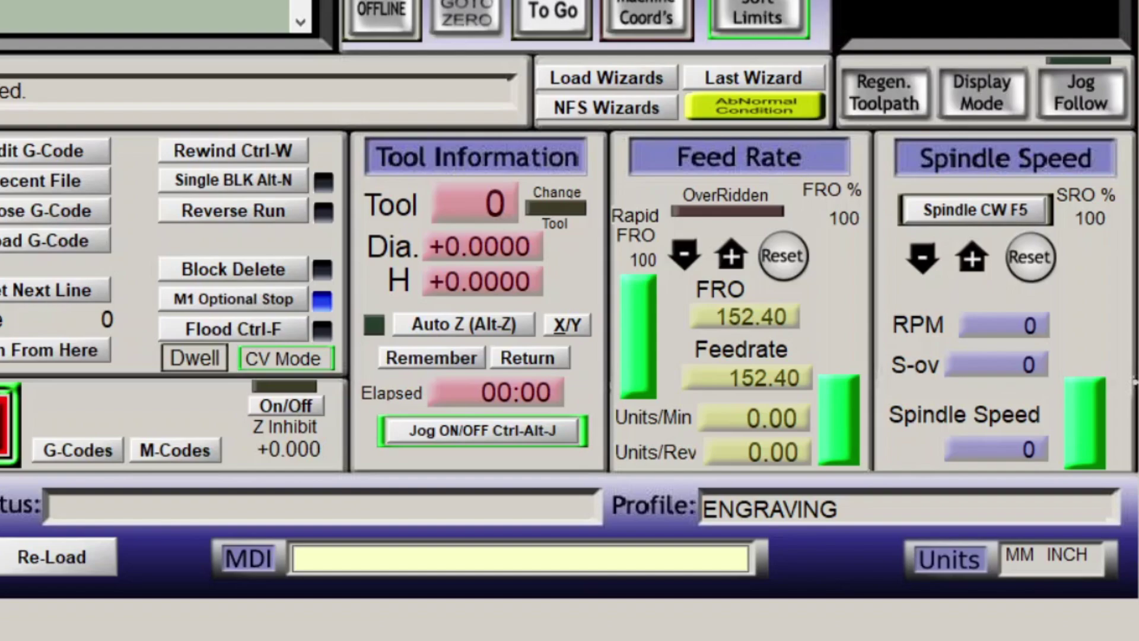
Reload the screen set in Mach3, showing the MM LED lit and INCH dark
left_click(52, 573)
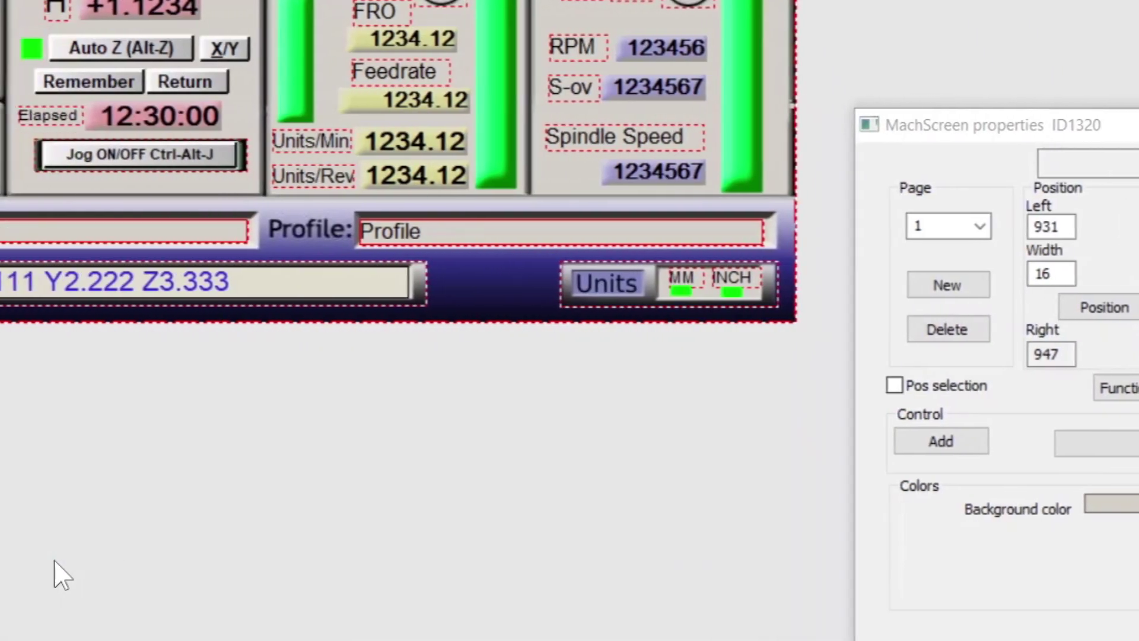
Top-align the MM and INCH LEDs and adjust the MM LED to left 933
left_click(700, 305)
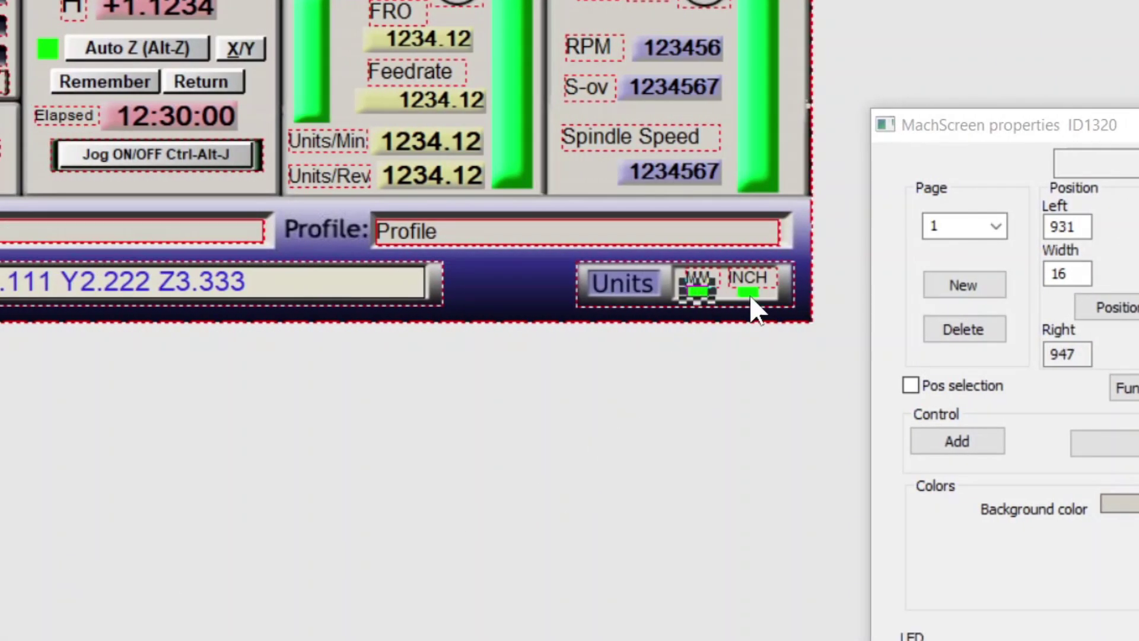
left_click(751, 301, "shift")
right_click(750, 303)
left_click(765, 250)
left_click(802, 323)
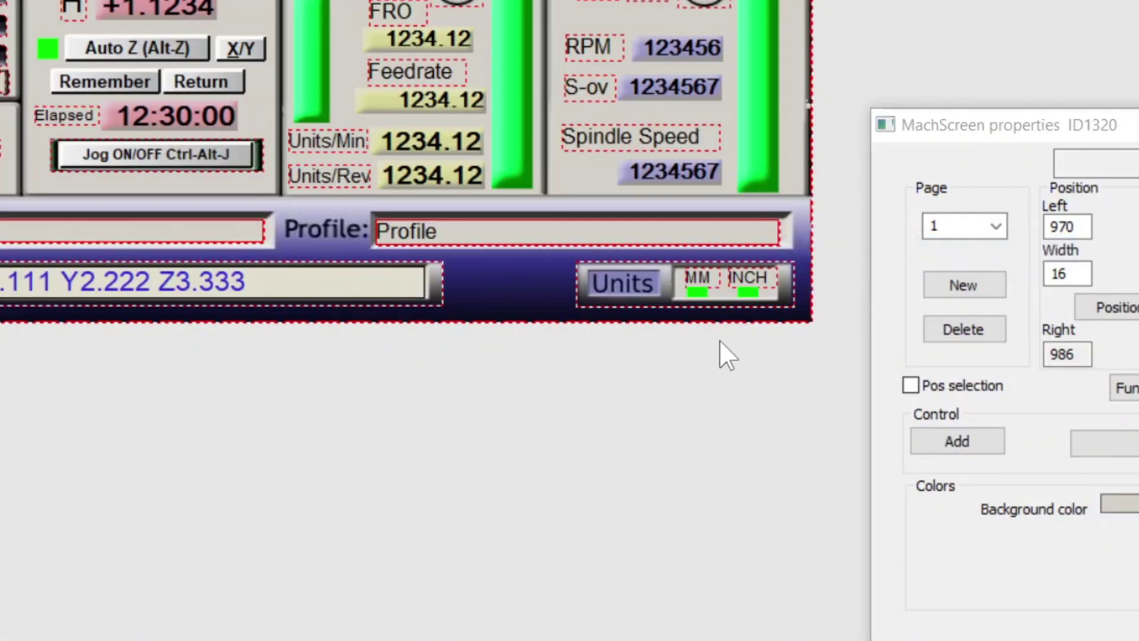
left_click(700, 299)
left_click_drag(706, 302, 700, 300)
left_click(705, 339)
left_click(711, 336)
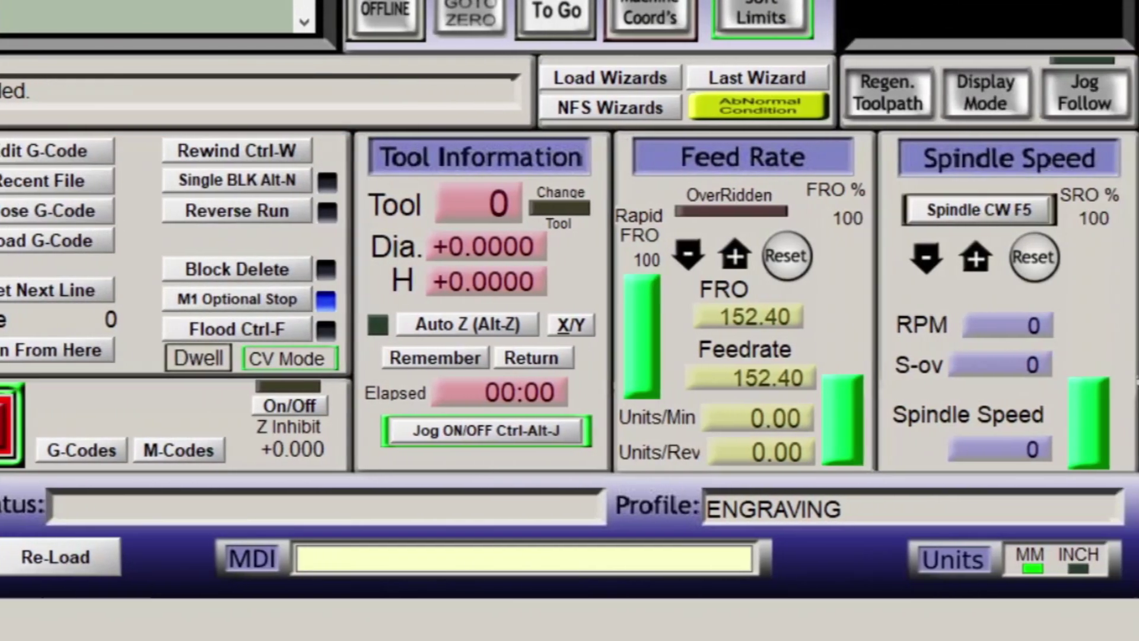
Reload the edited screen set in Mach3 to show the Units box LEDs
left_click(44, 564)
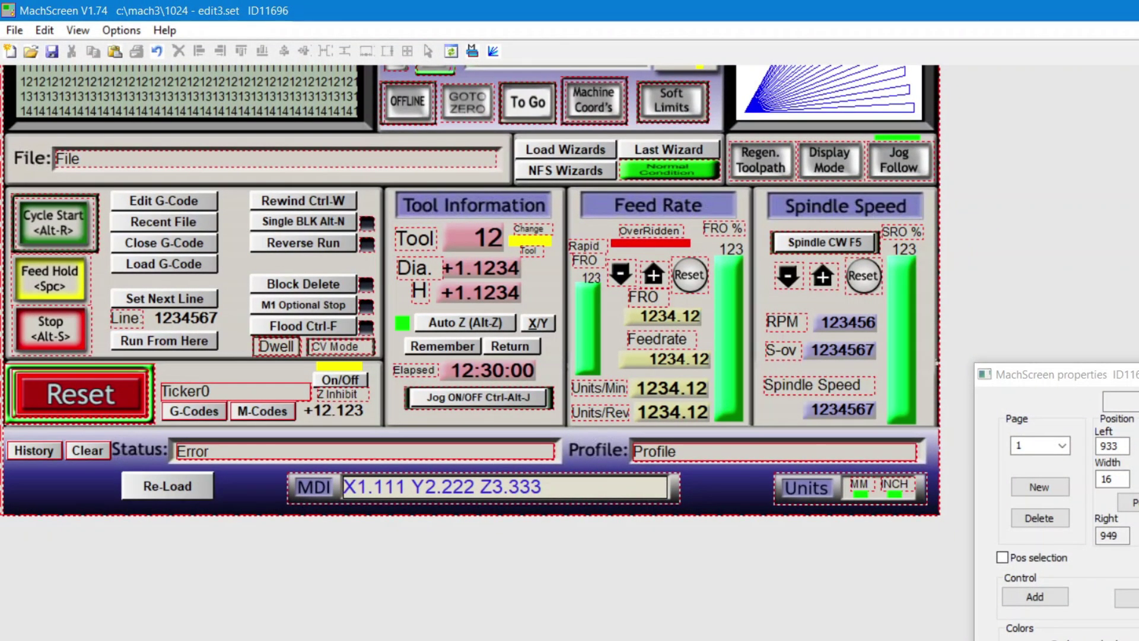
Unlock the Units box Image control using Make single element selectable
right_click(766, 576)
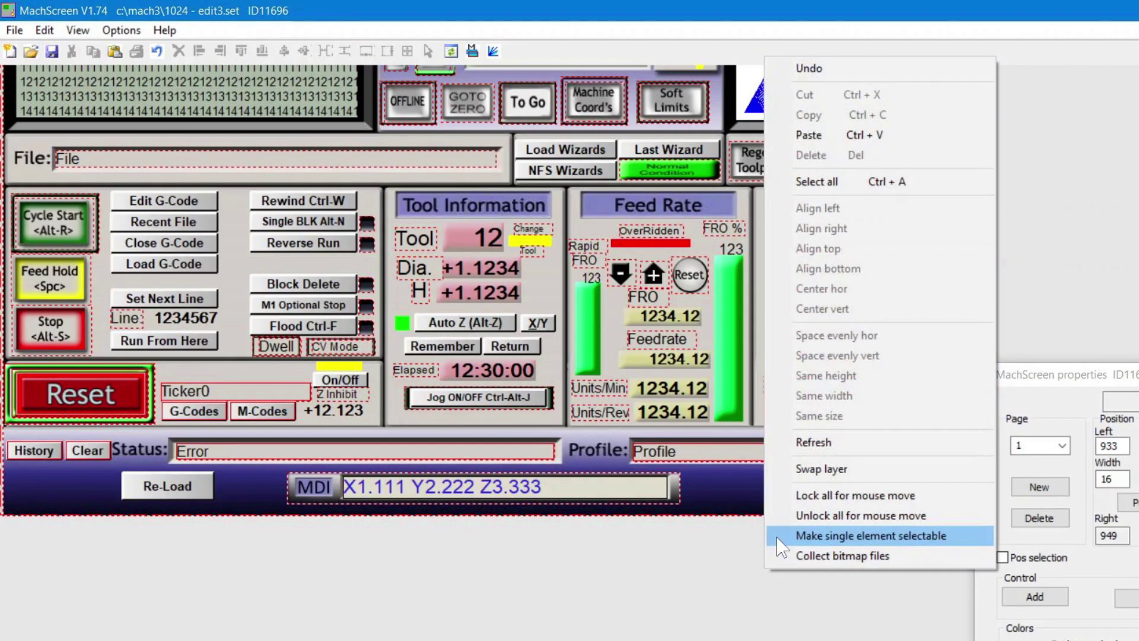
left_click(778, 537)
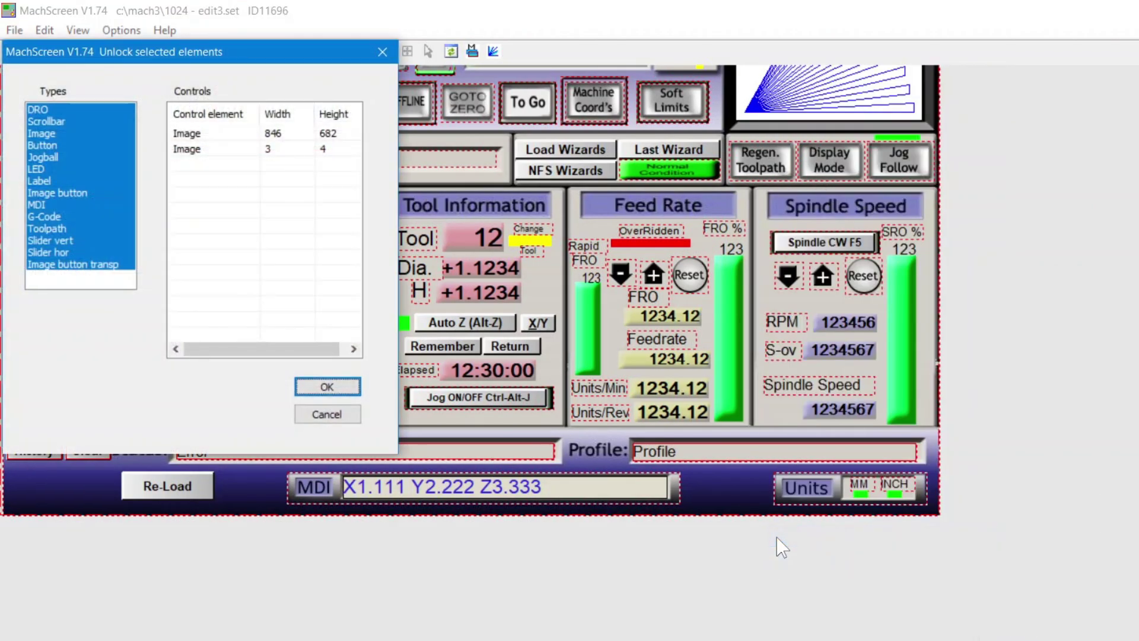
left_click(215, 134)
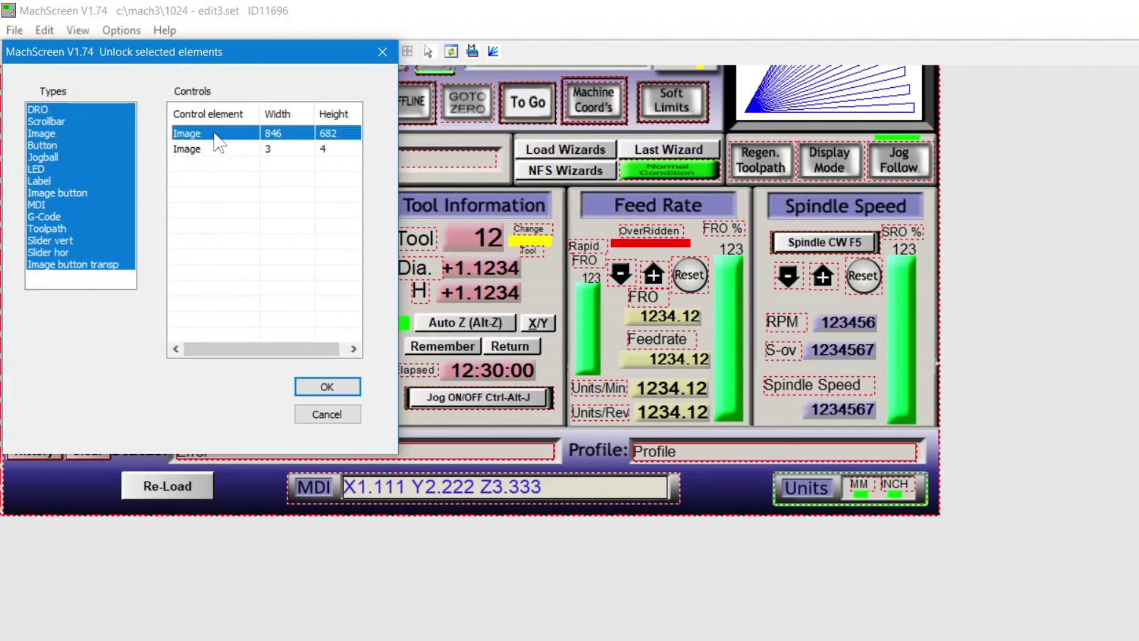
left_click(314, 386)
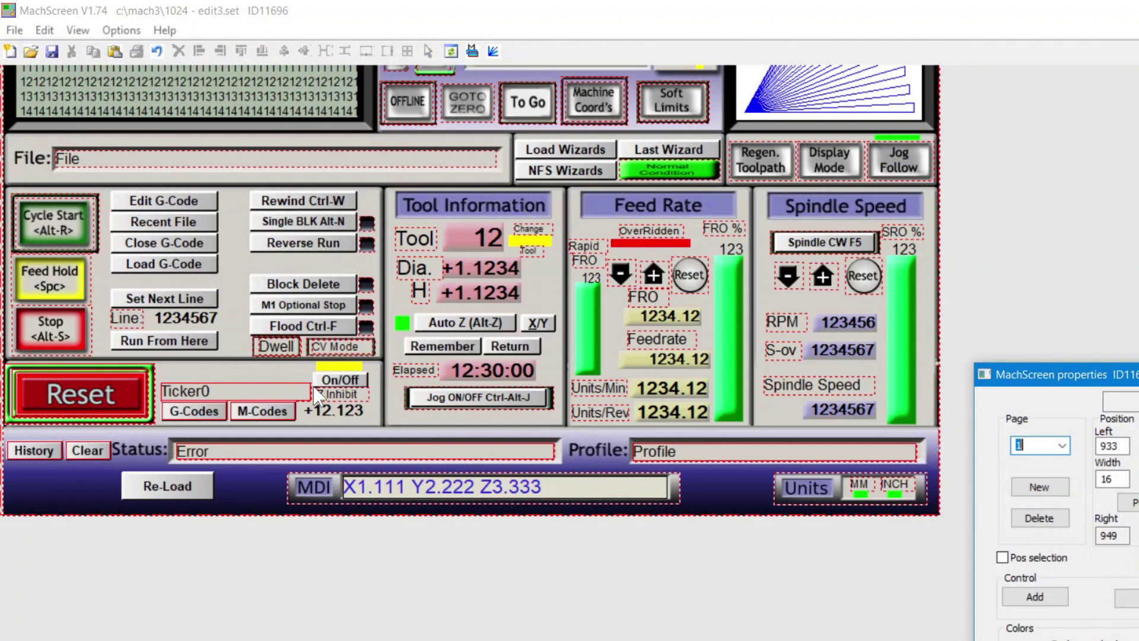
Select the MDI field and Units box controls and assign them to page 7, Offsets
left_click_drag(272, 466, 916, 523)
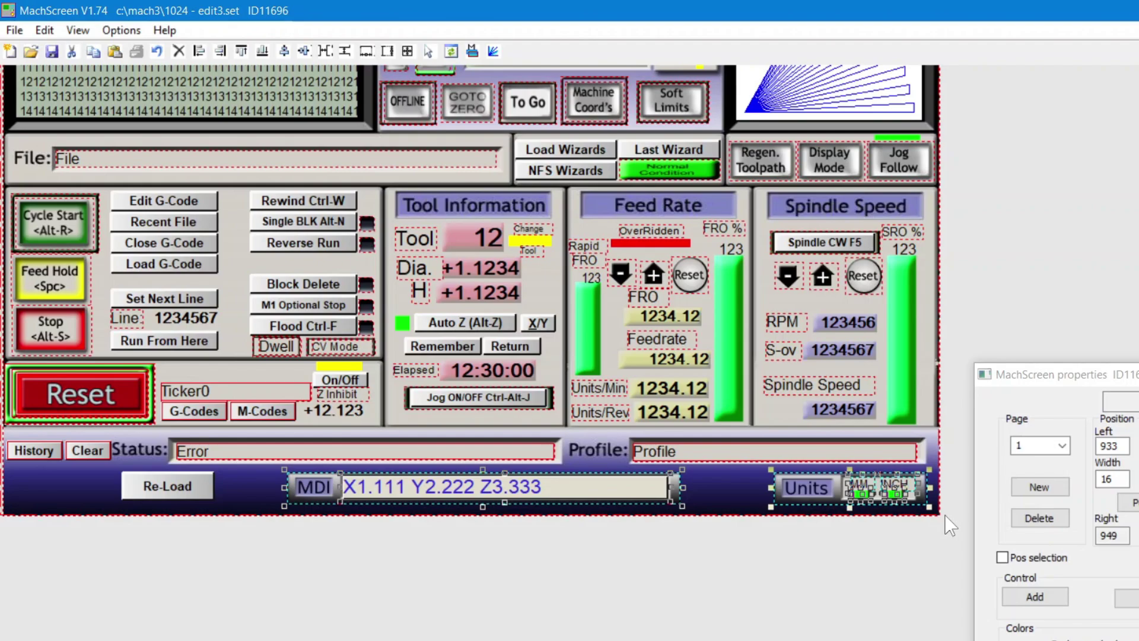
left_click(1061, 445)
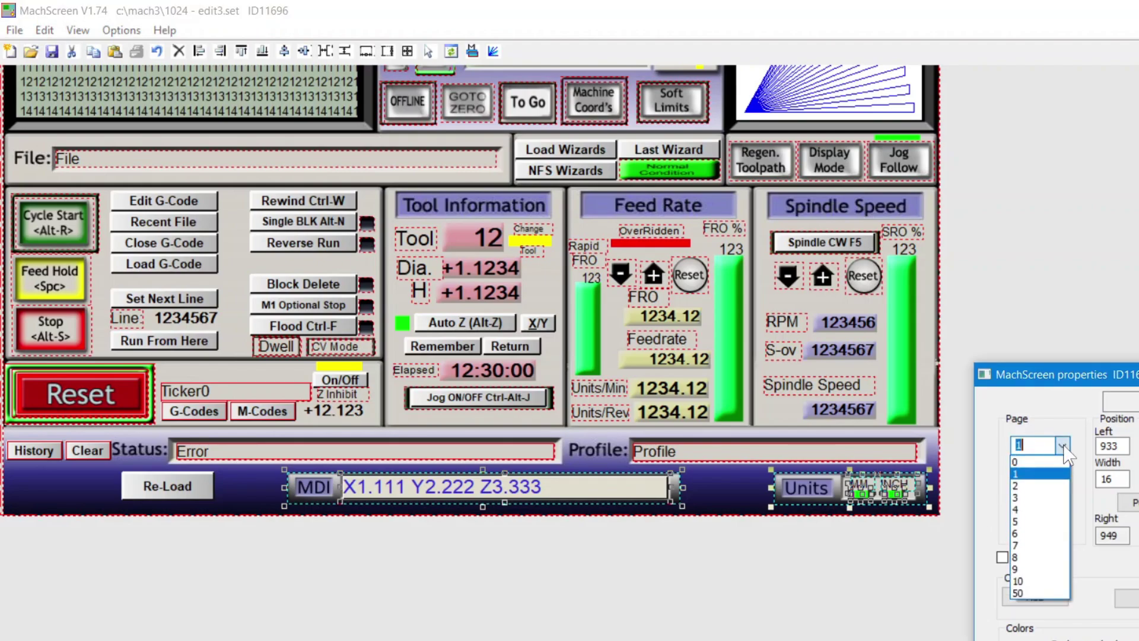
left_click(1061, 545)
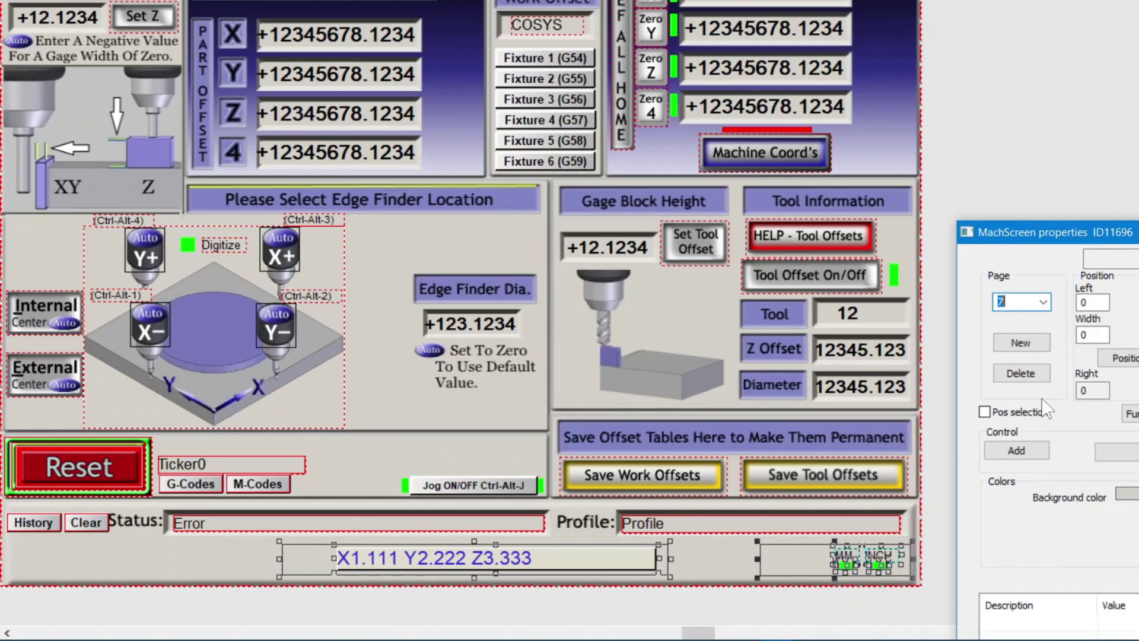
Swap layers of the 167×35 Units box image and Offsets background so both boxes show on page 7
left_click(799, 614)
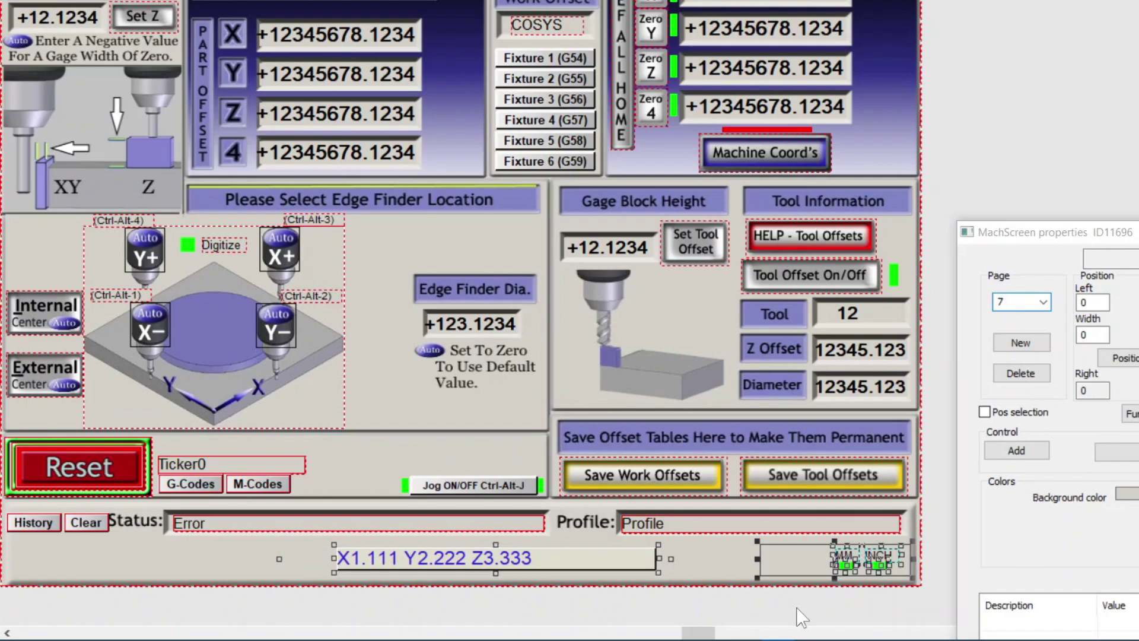
left_click(818, 561)
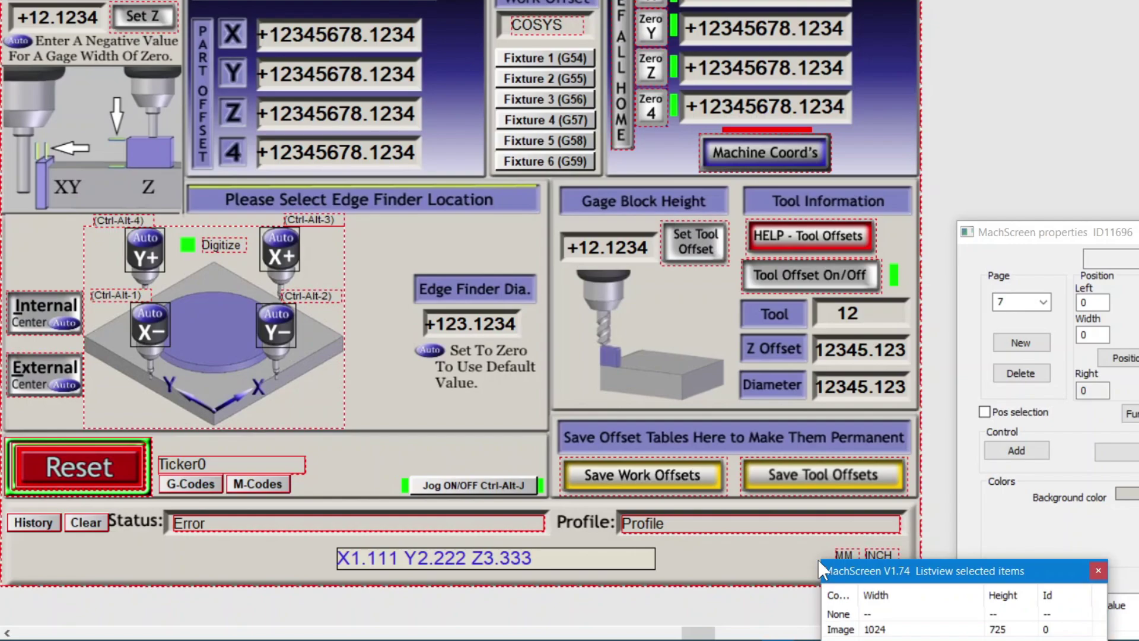
left_click_drag(836, 578, 943, 380)
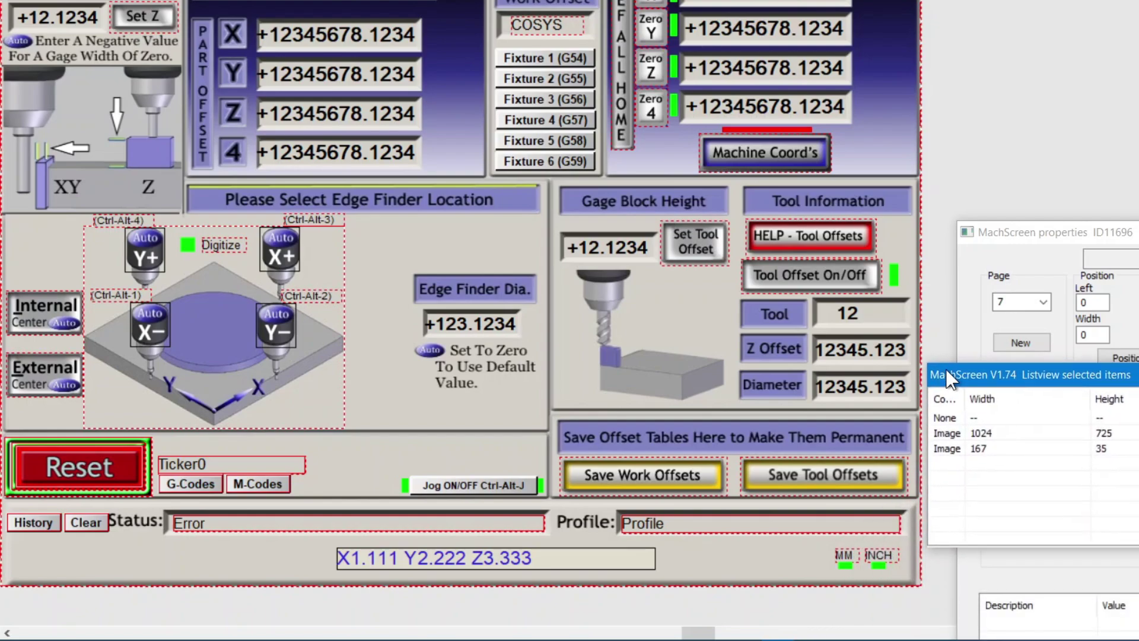
left_click(955, 446)
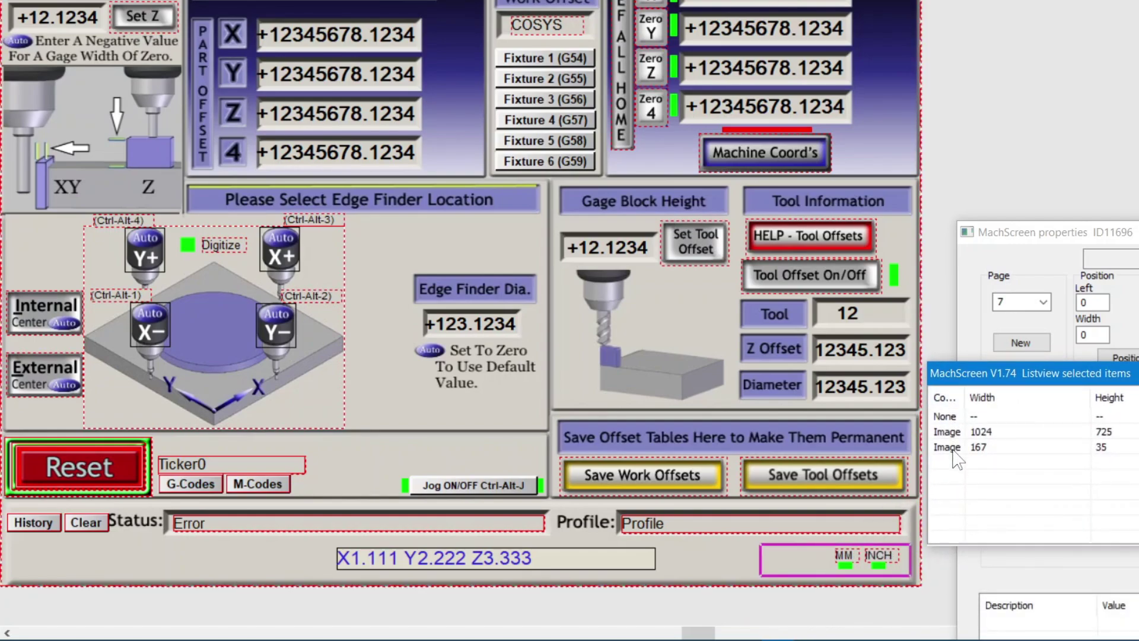
left_click(959, 461)
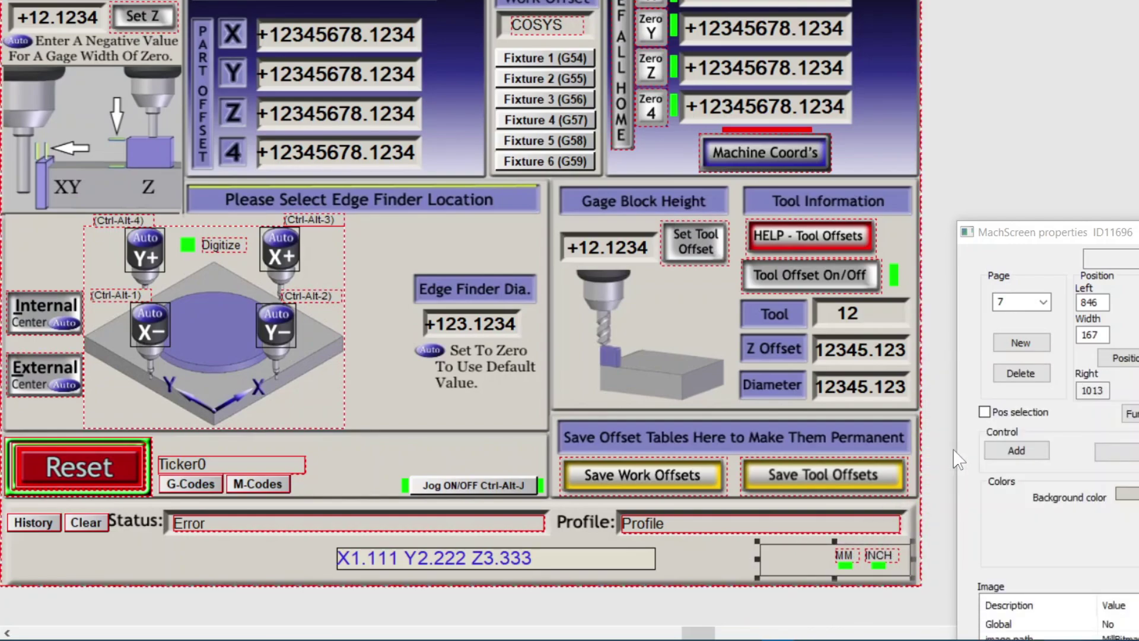
left_click(719, 578)
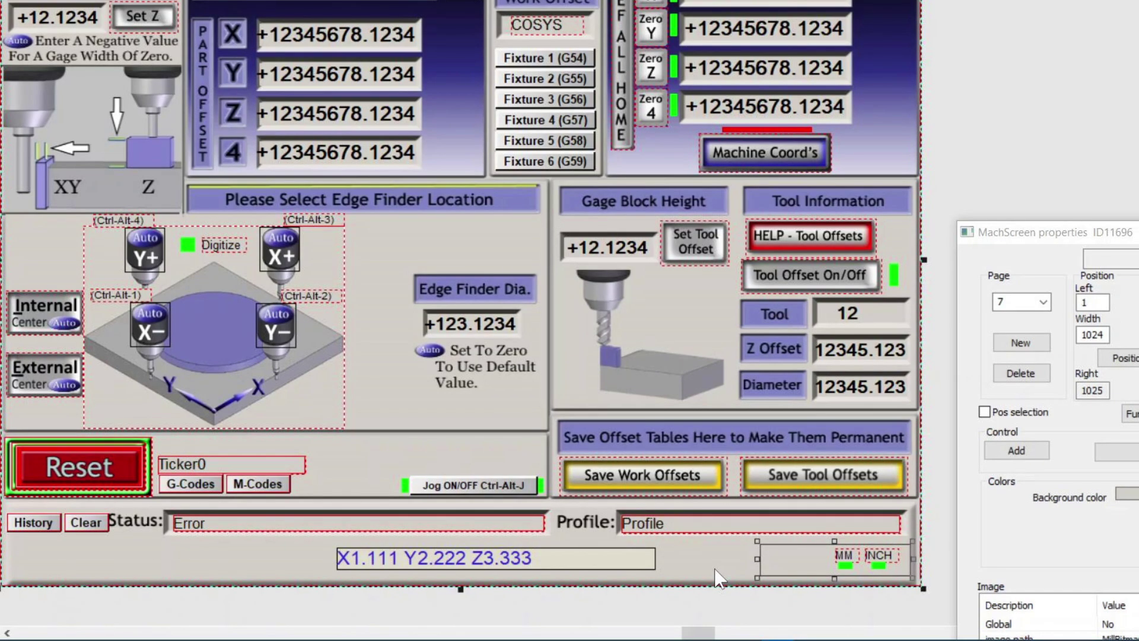
left_click(718, 578)
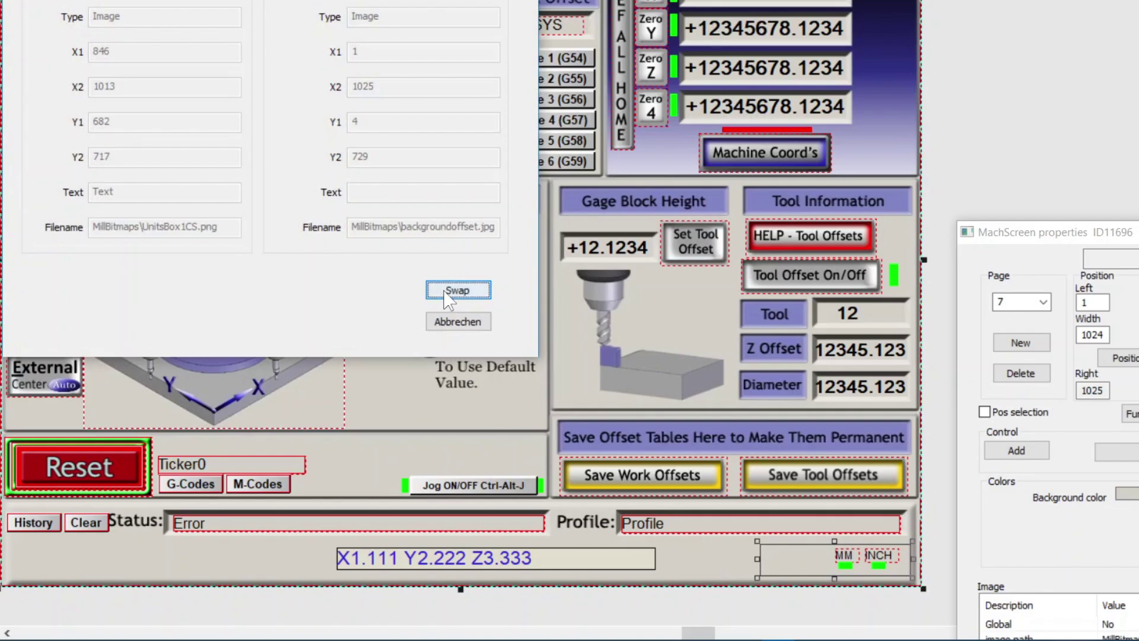
left_click(448, 293)
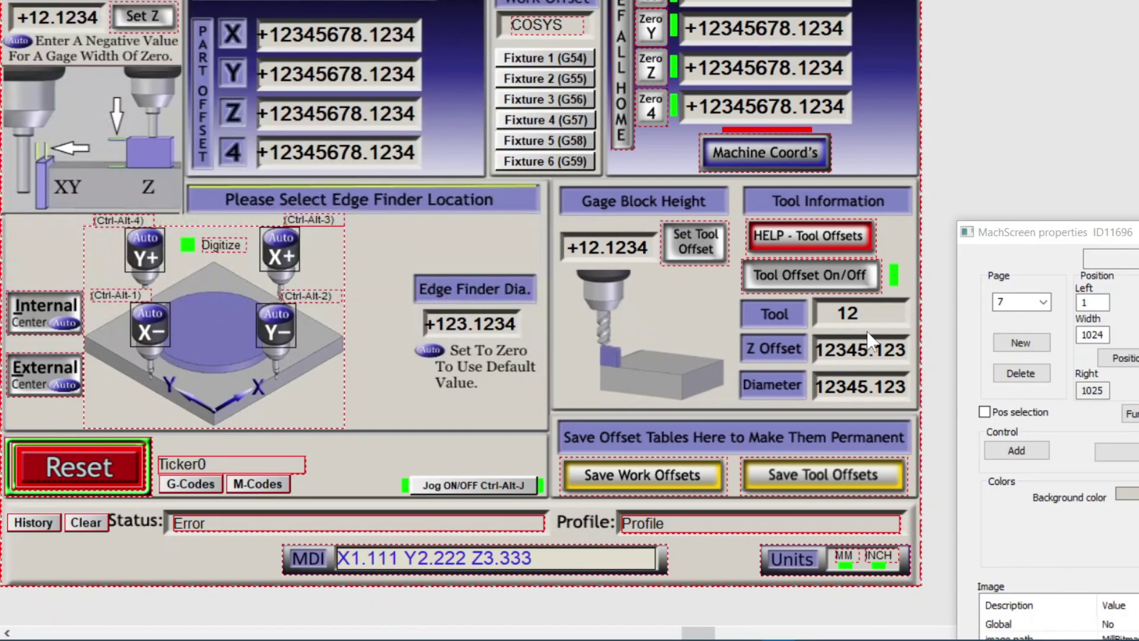
left_click(1042, 301)
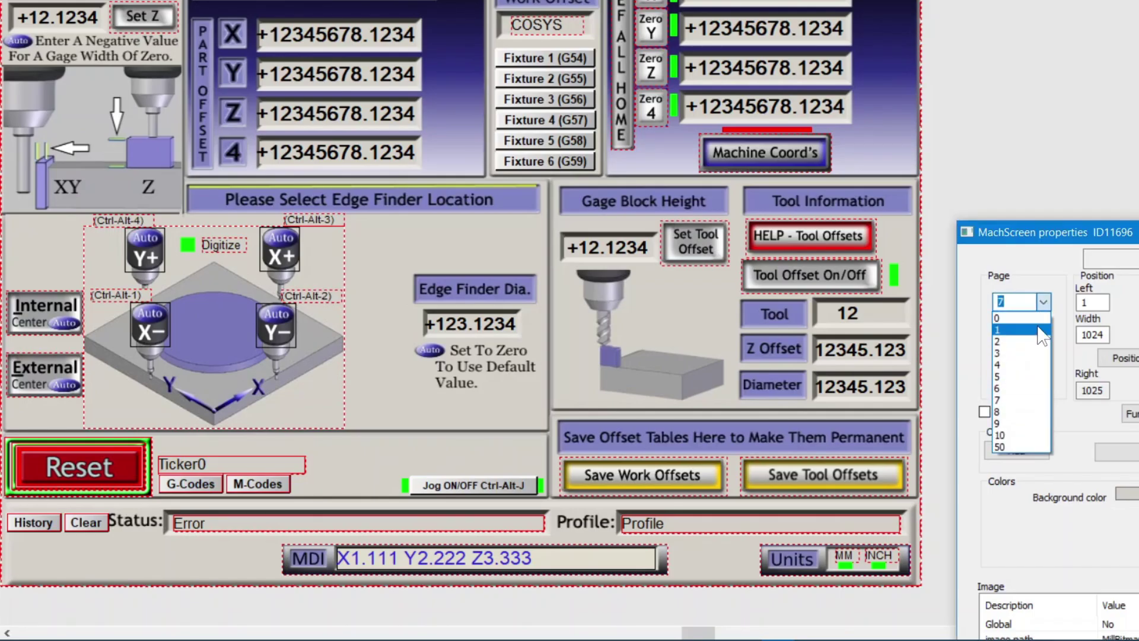
Return to page 1 and make single elements selectable
left_click(1041, 331)
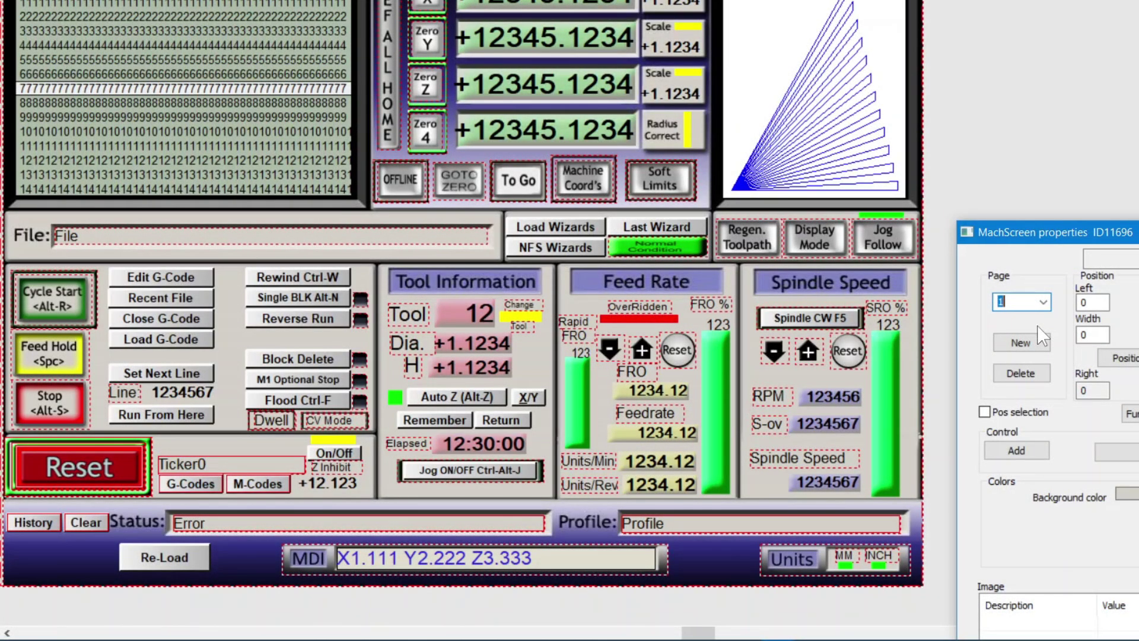
right_click(726, 561)
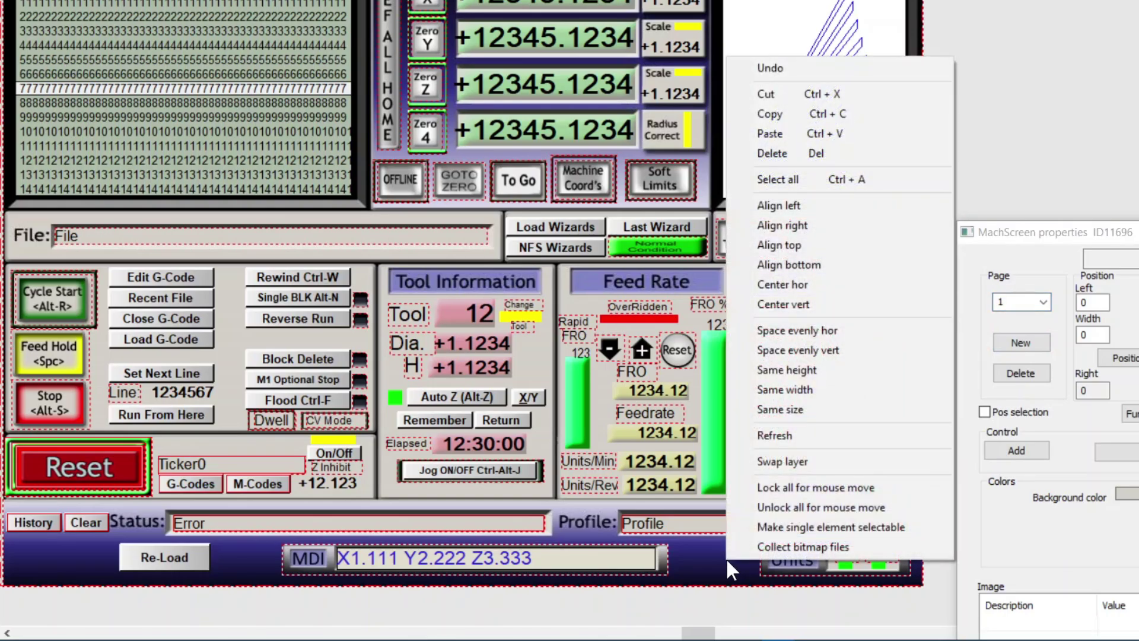
left_click(737, 528)
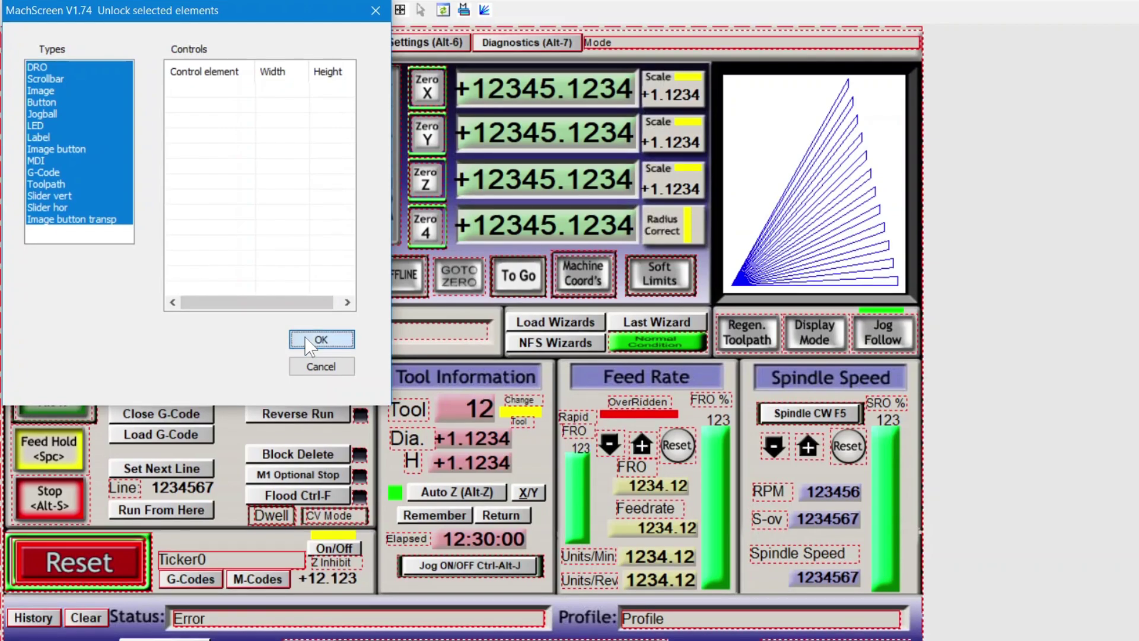
left_click(308, 343)
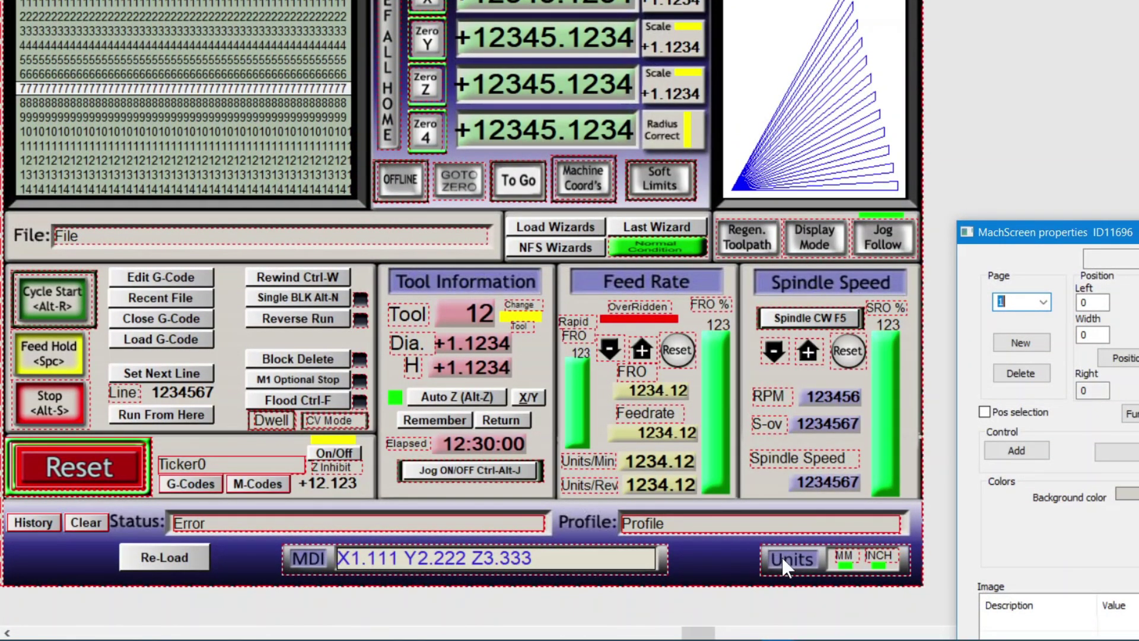
Load the properties of the 167×35 Units box image at 846, 682
left_click(782, 561)
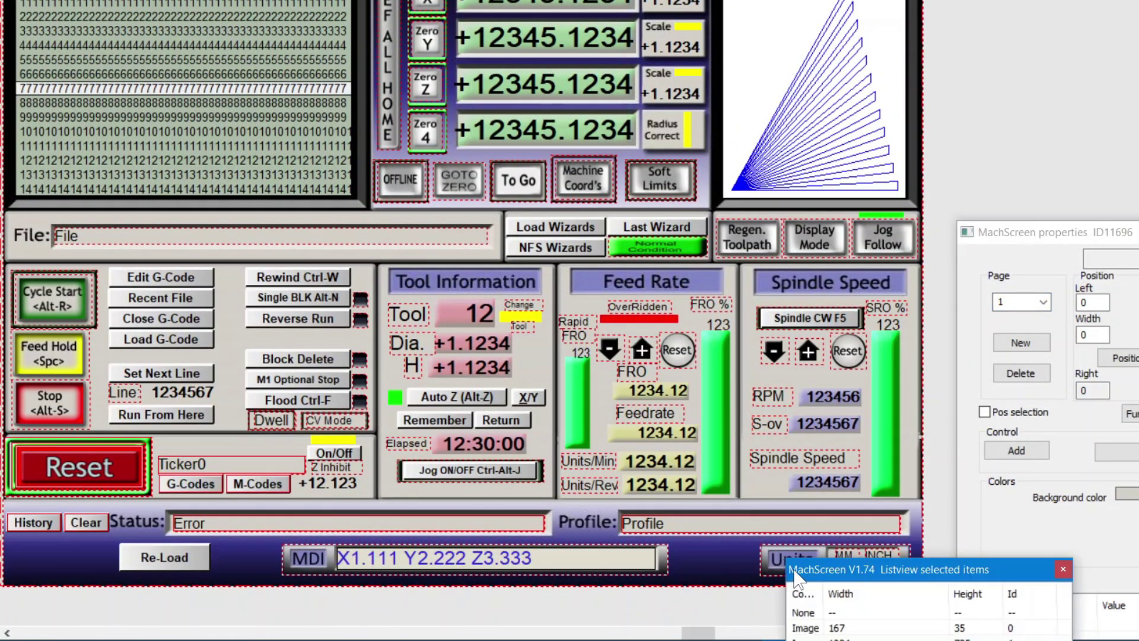
left_click_drag(796, 571, 910, 317)
left_click(921, 376)
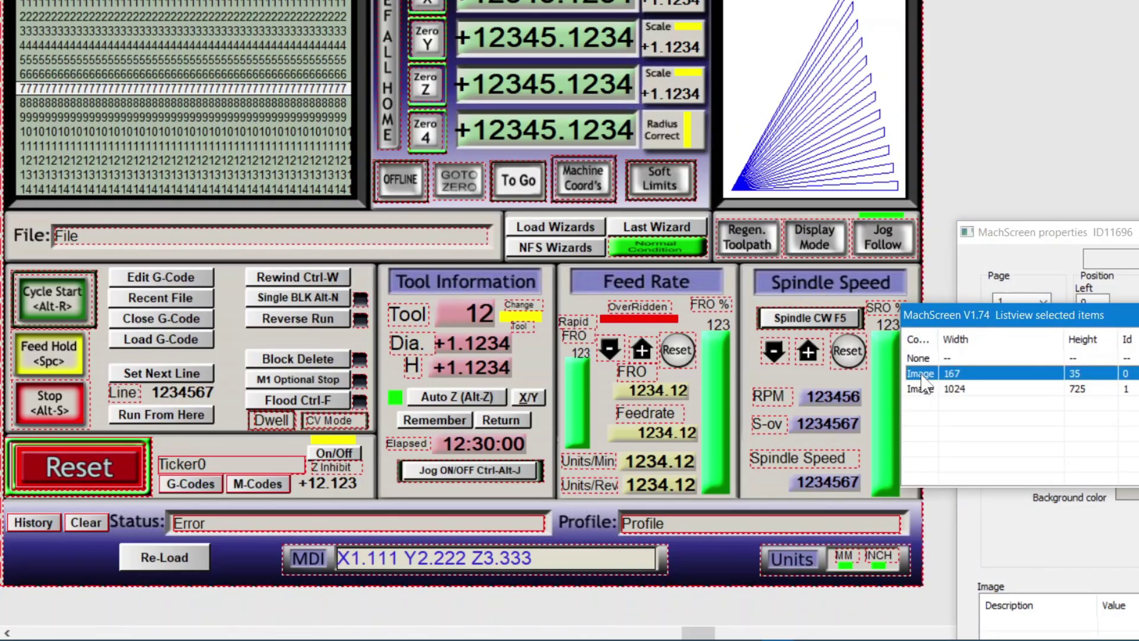
double_click(921, 375)
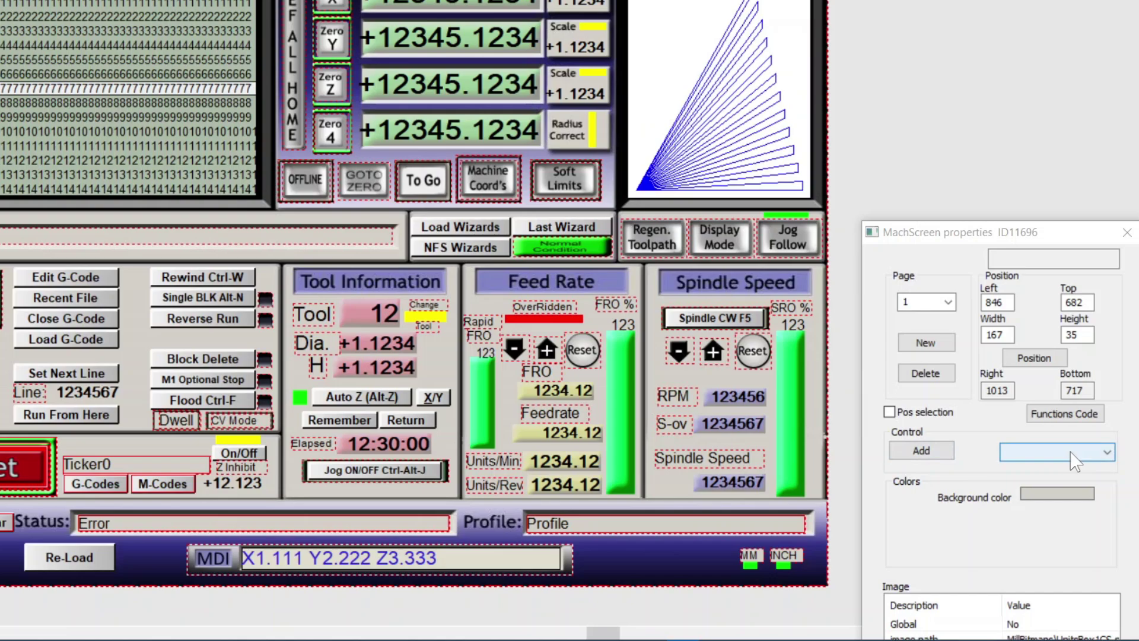
Insert UnitsBox2CS.png as a new image control on page 1
left_click(1071, 452)
left_click(1042, 472)
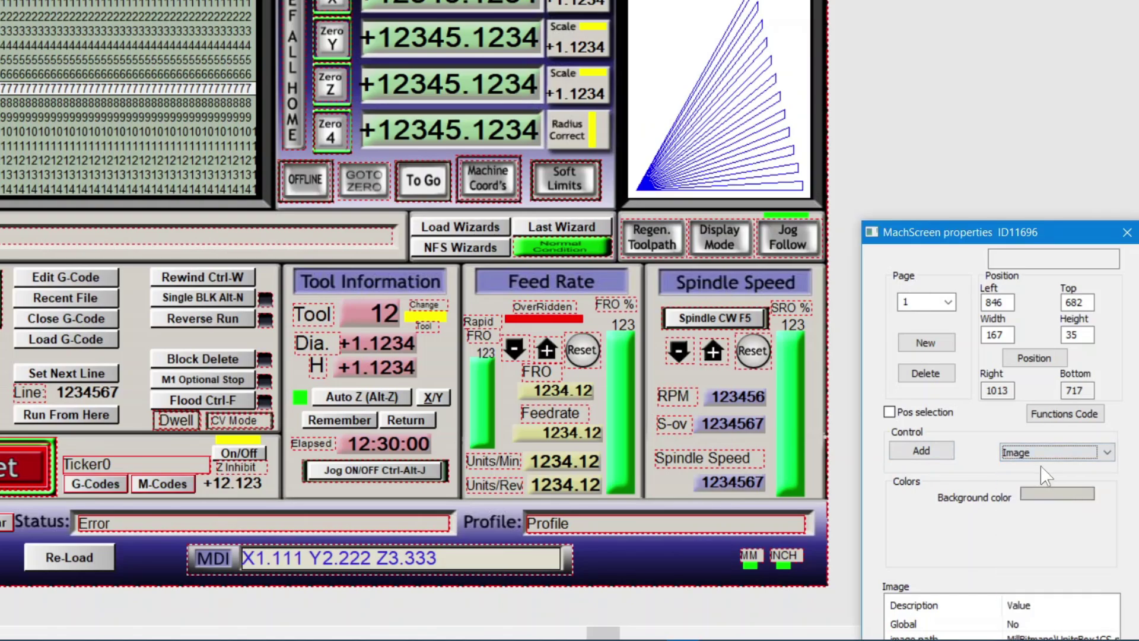
left_click(921, 451)
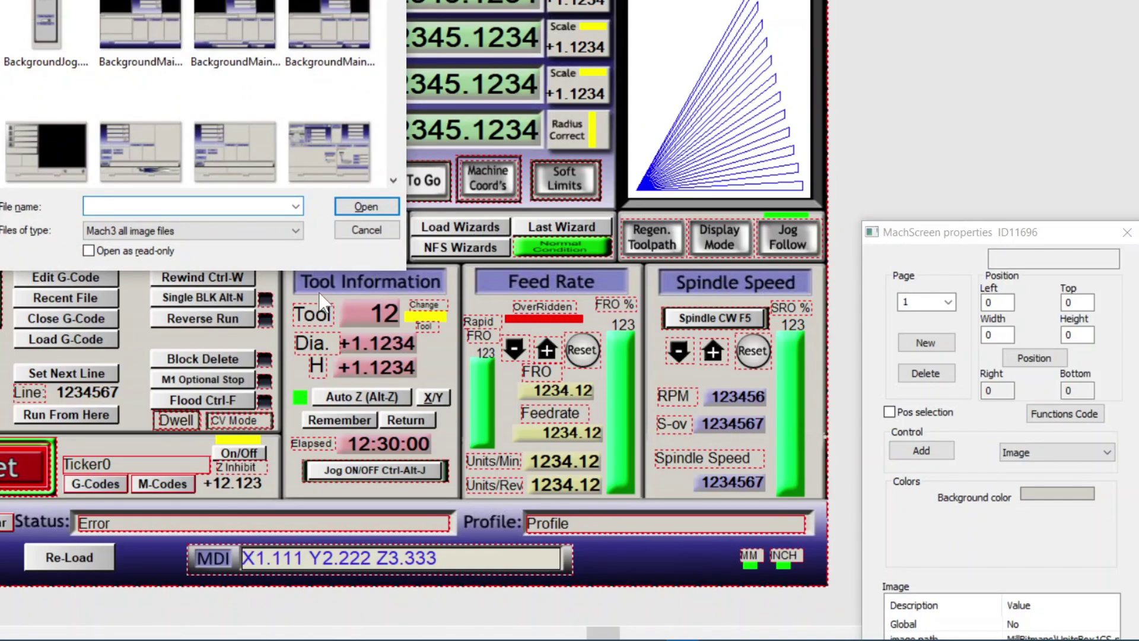
type("U")
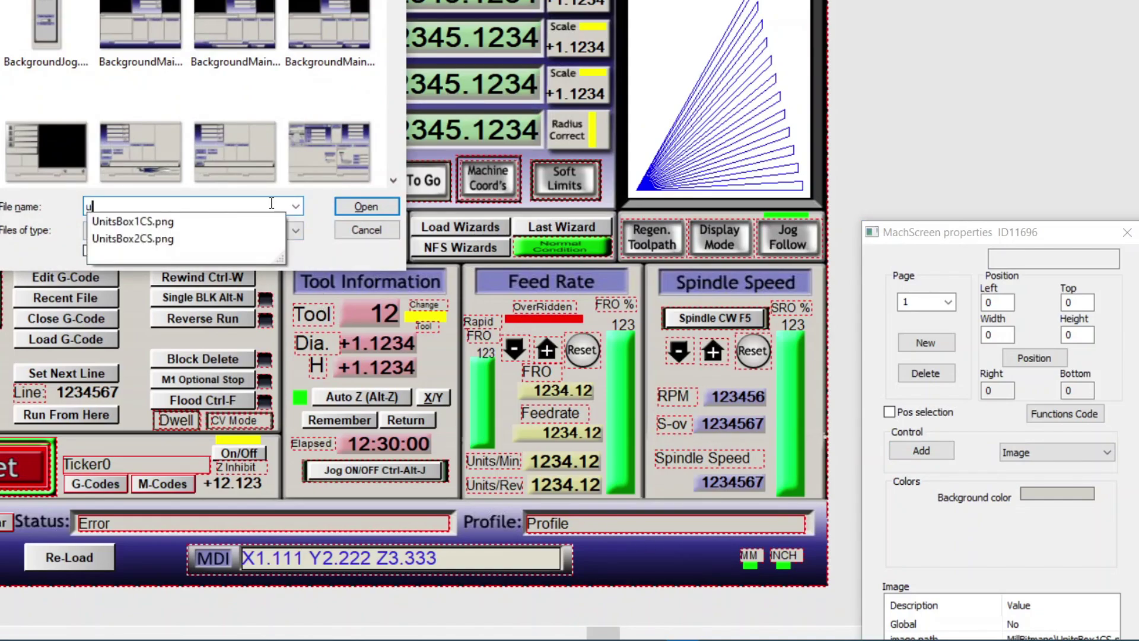
left_click(271, 239)
left_click(366, 207)
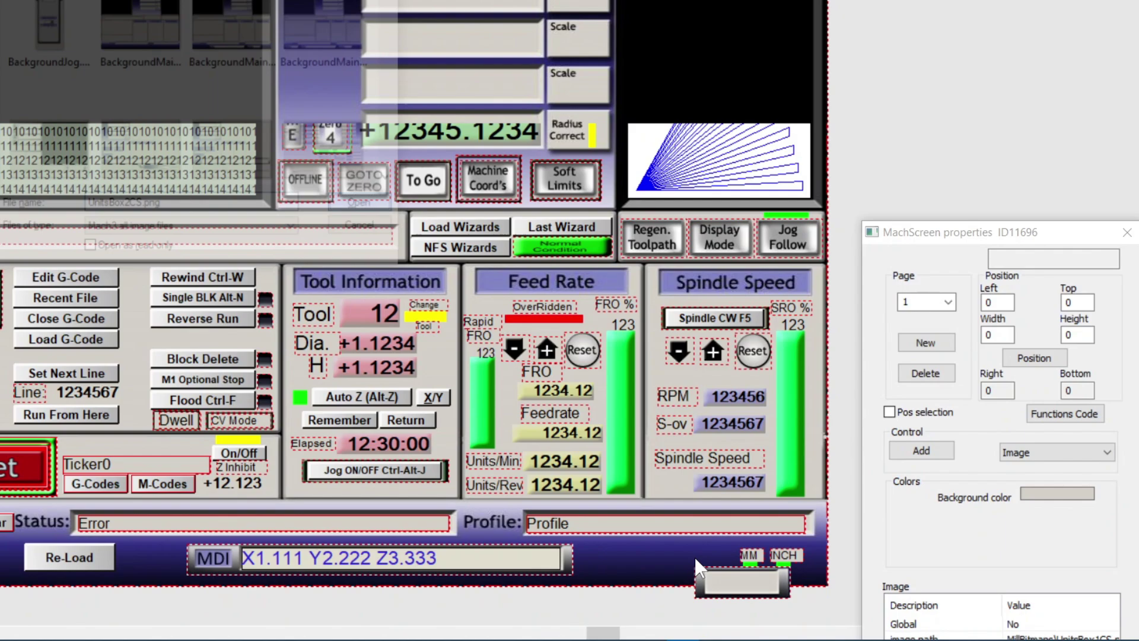
Swap the UnitsBox2CS image with the background layer so it frames the MM/INCH lights
left_click(637, 560)
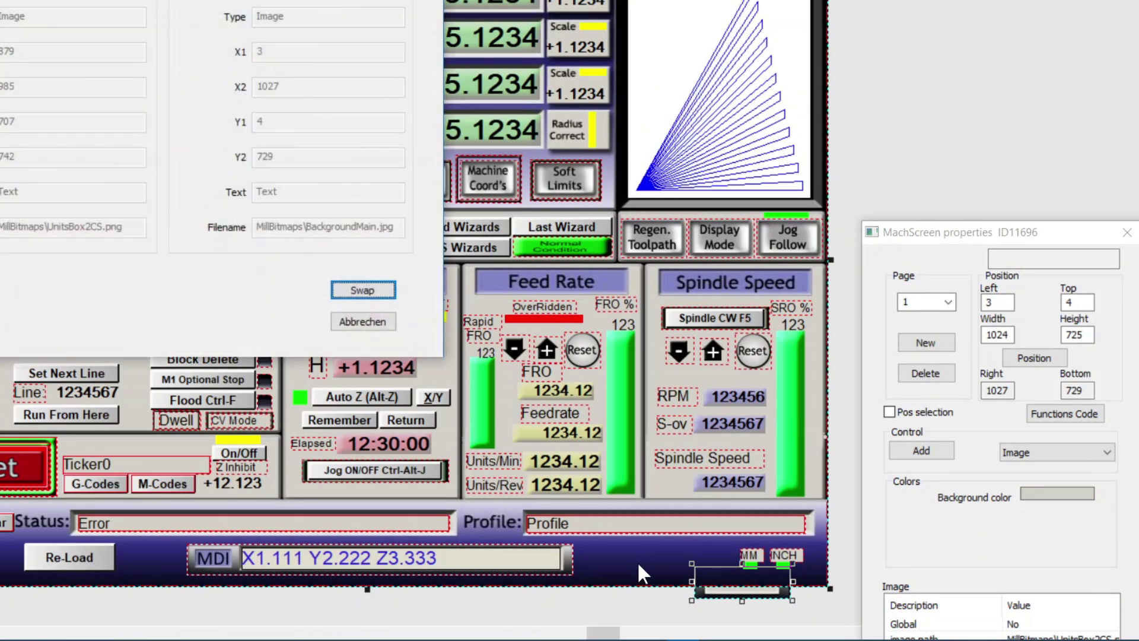
left_click(362, 290)
left_click(362, 290)
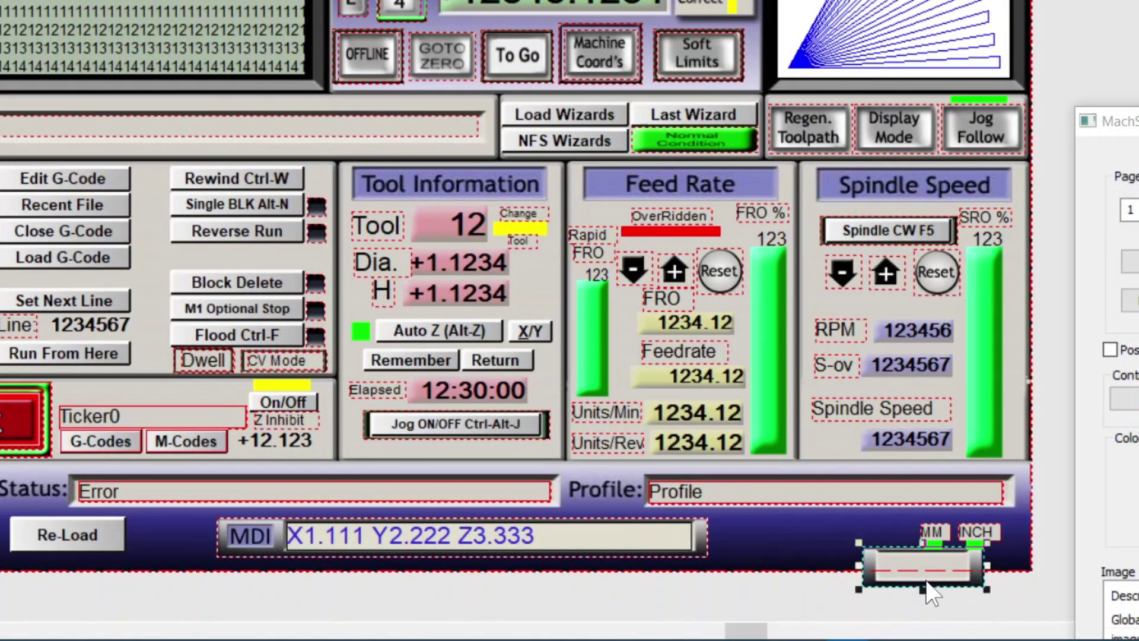
left_click(938, 549)
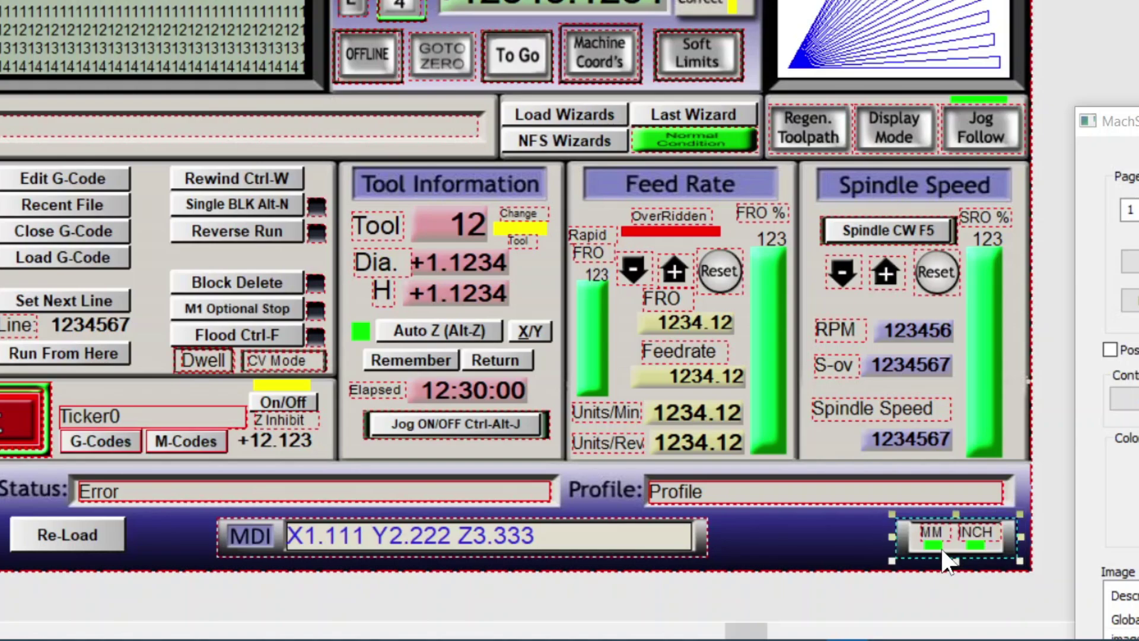
left_click(910, 577)
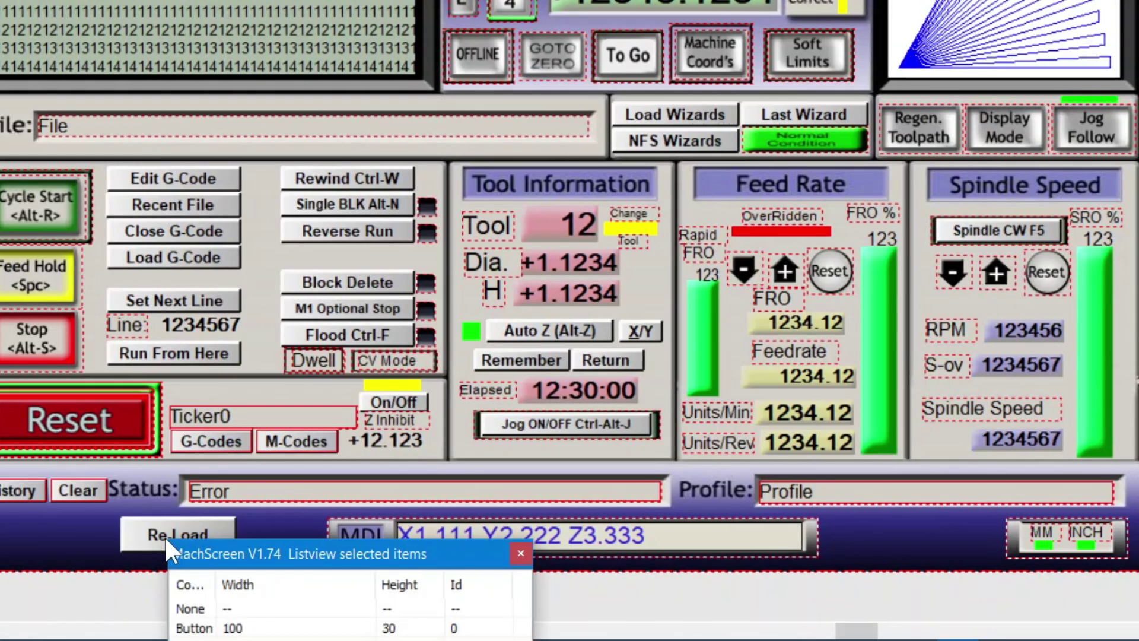
Tidy the Re-Load element, save the screen set and close MachScreen
left_click(170, 549)
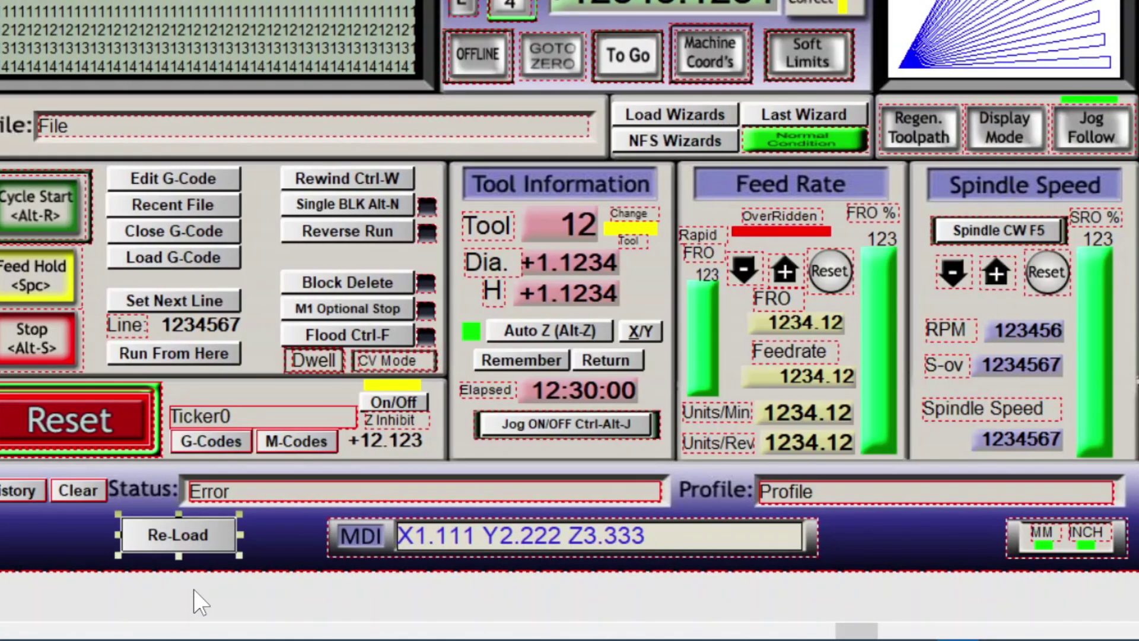
key("Delete")
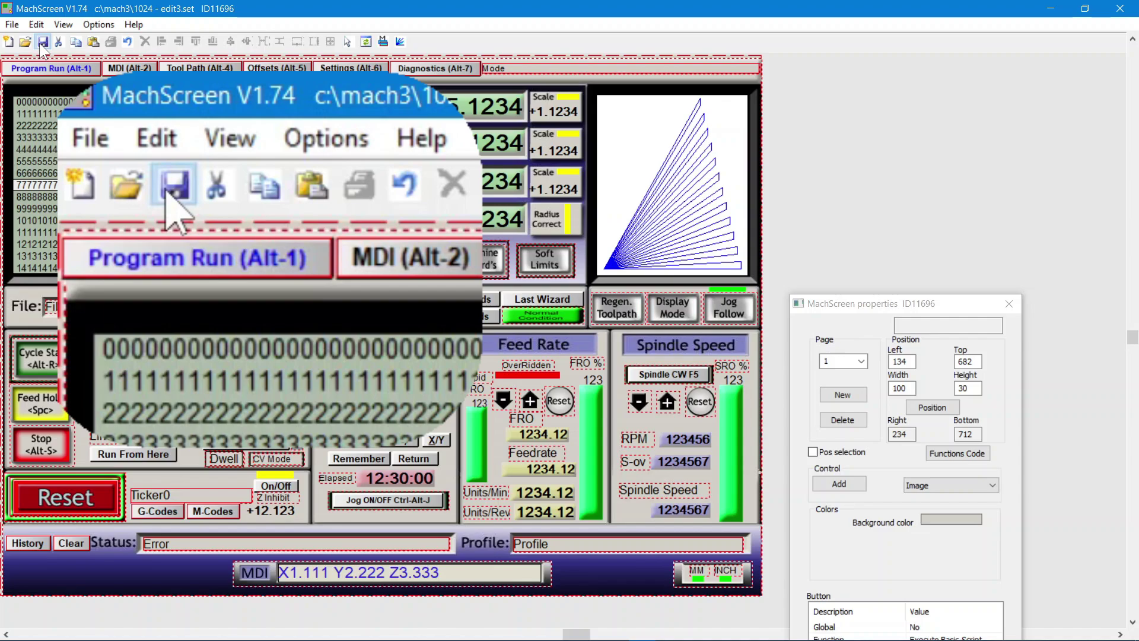
left_click(40, 44)
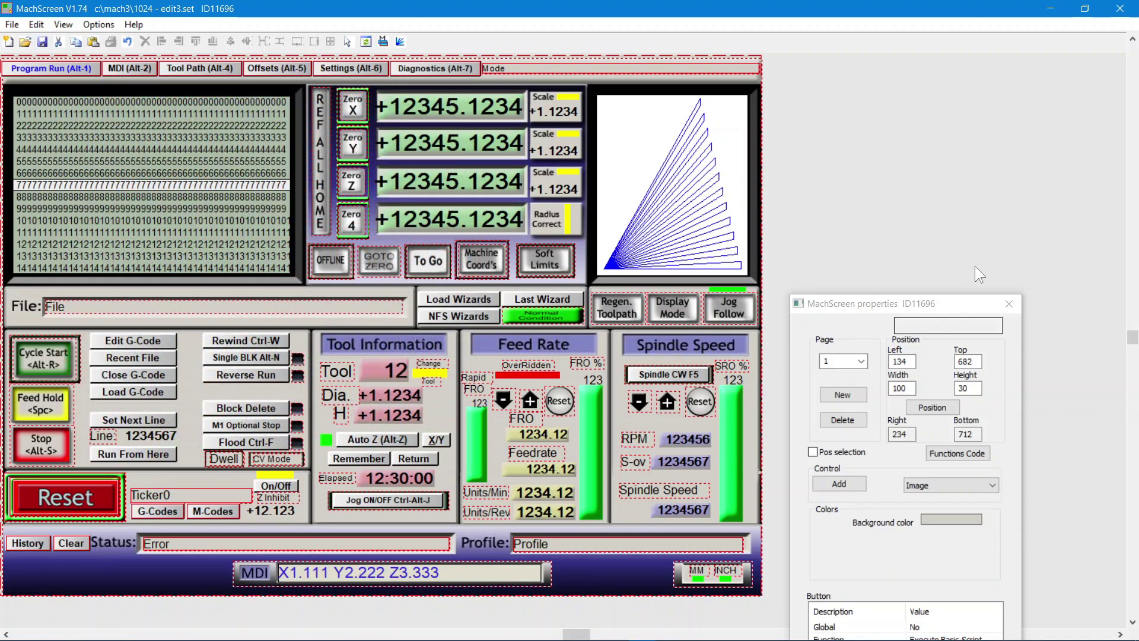
left_click(1121, 11)
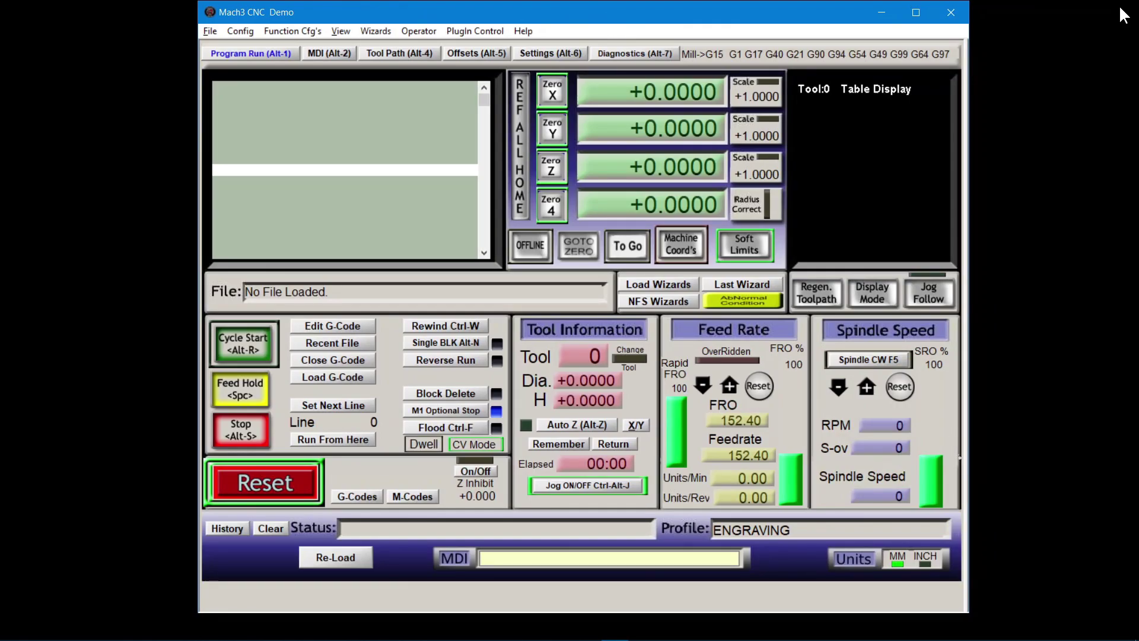
Check the Units box and MM/INCH lights on the Offsets (Alt-5) and Program Run pages
left_click(336, 558)
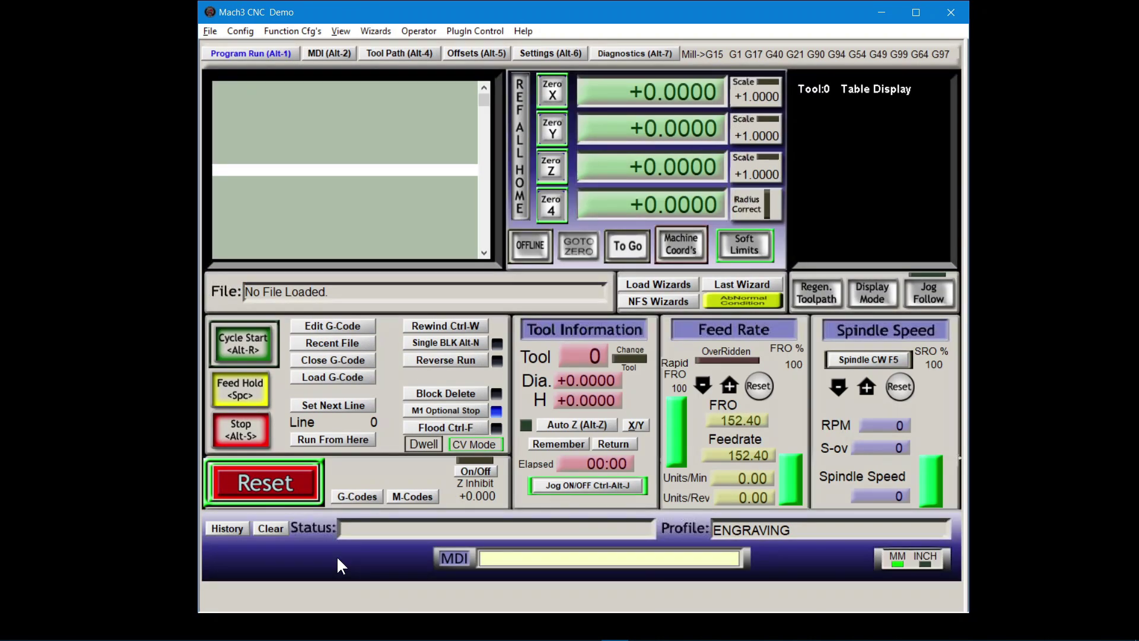
key("alt+5")
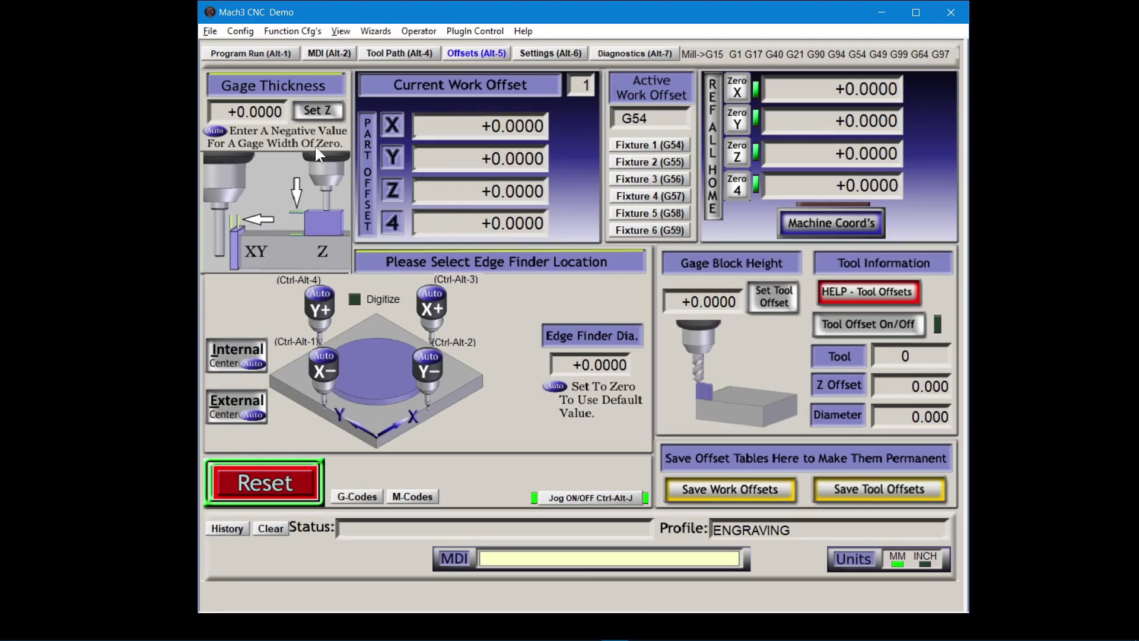
left_click(265, 57)
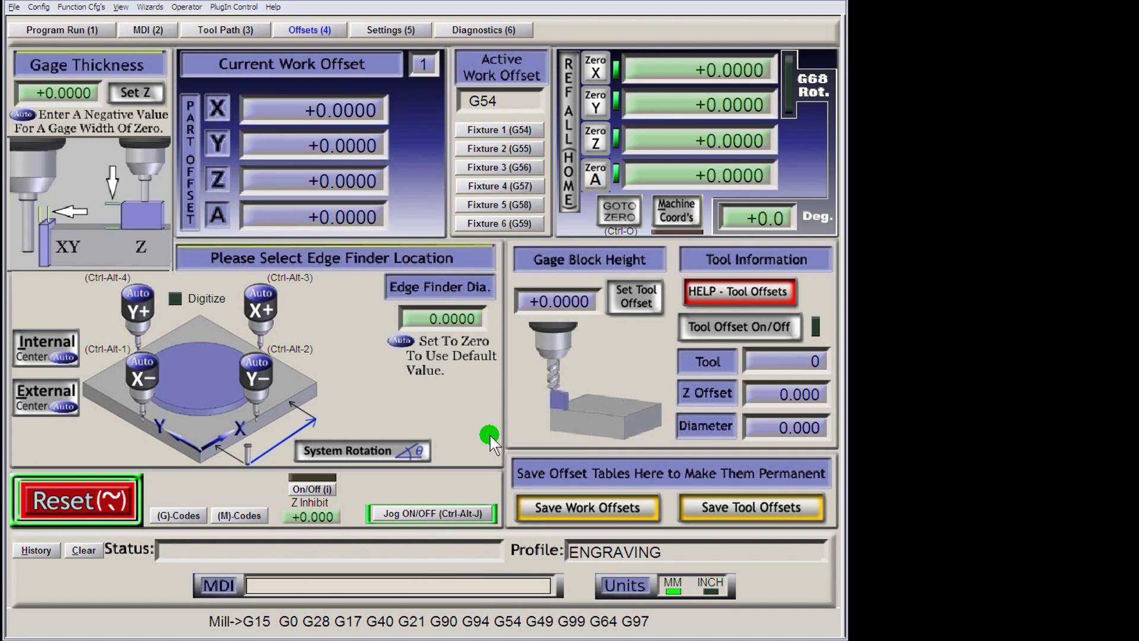
Run X100Y100 from the MDI line so X and Y read +100.0000
left_click(90, 31)
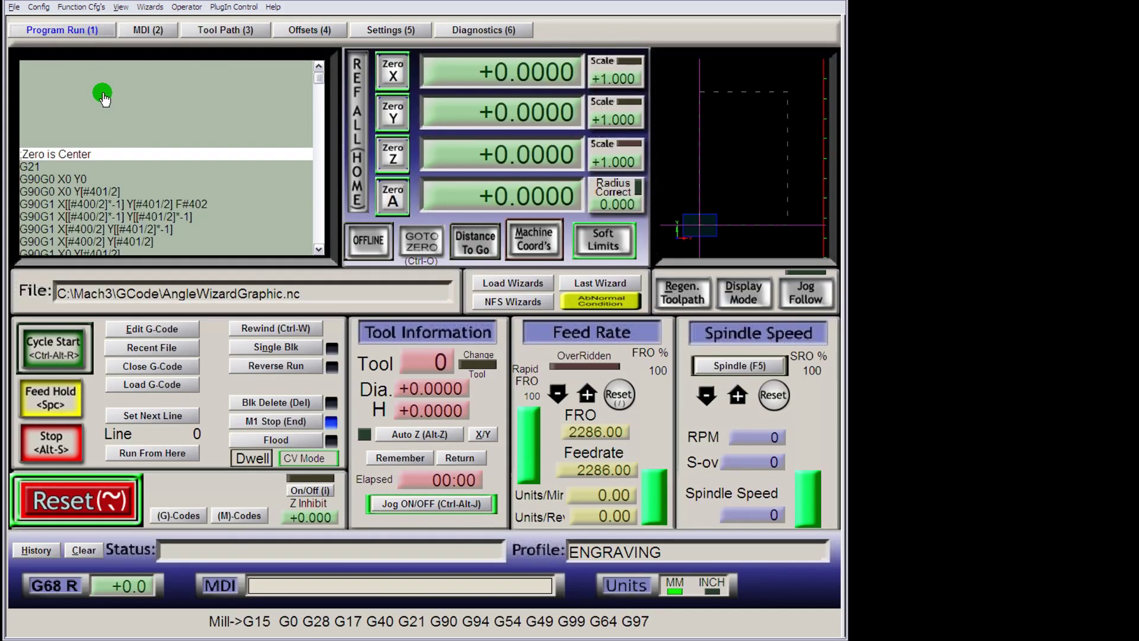
left_click(308, 586)
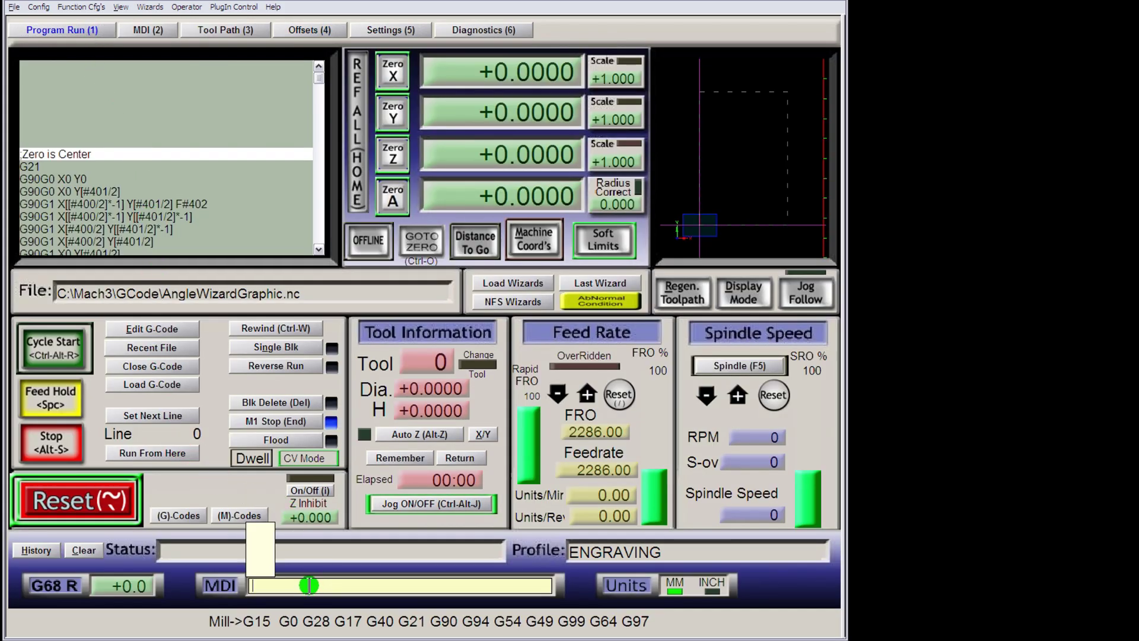
key("Escape")
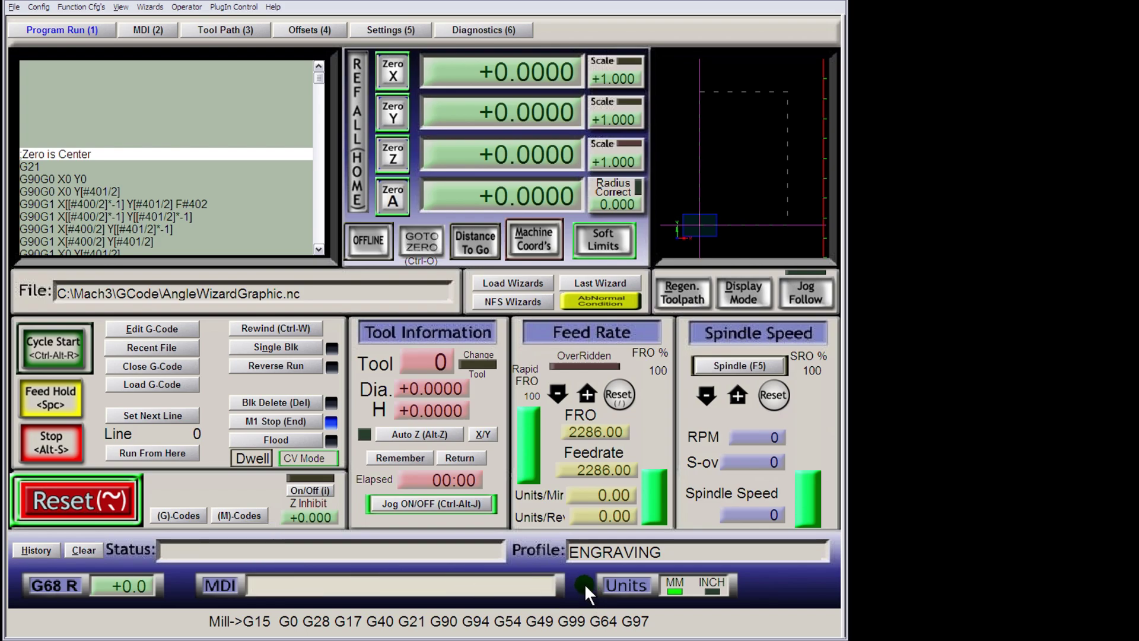
key("Return")
key("Escape")
key("Return")
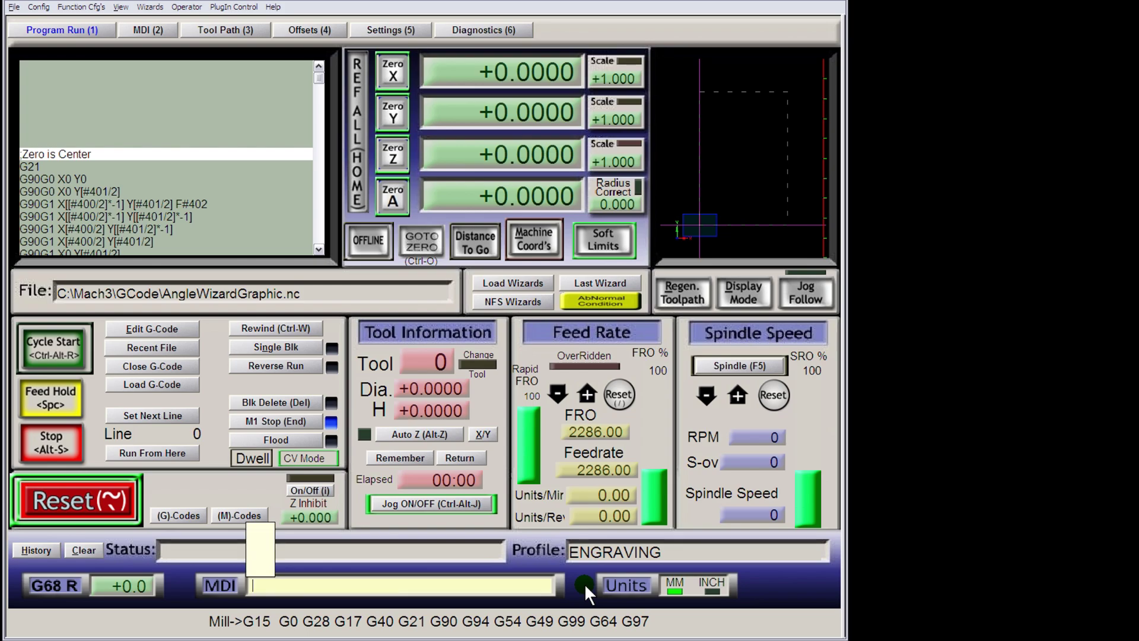
type("X100Y100")
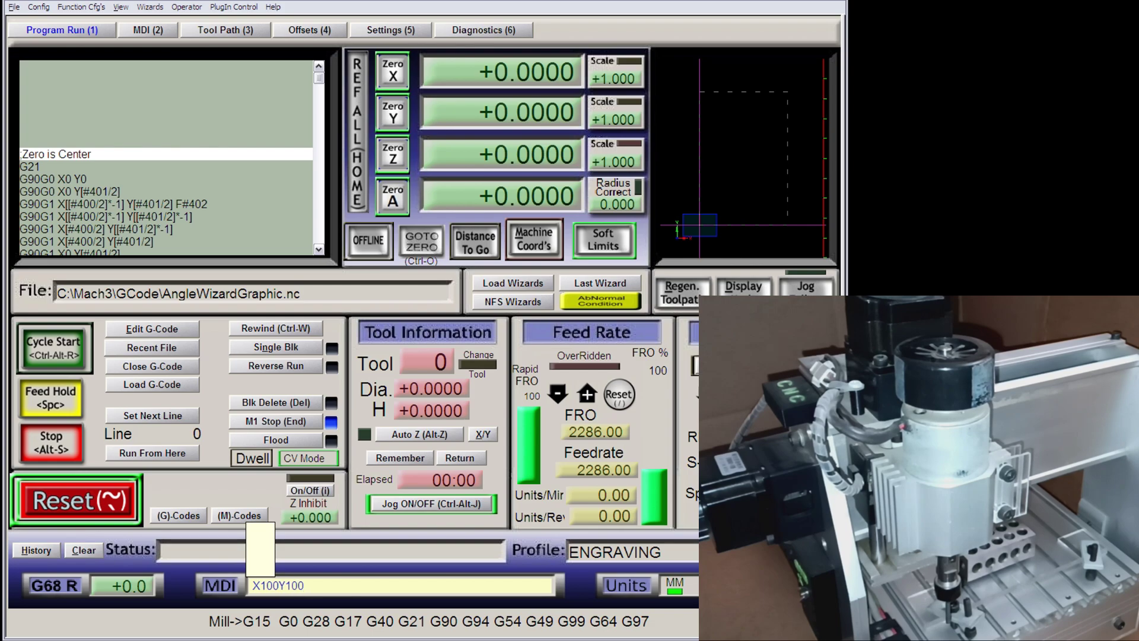
key("Return")
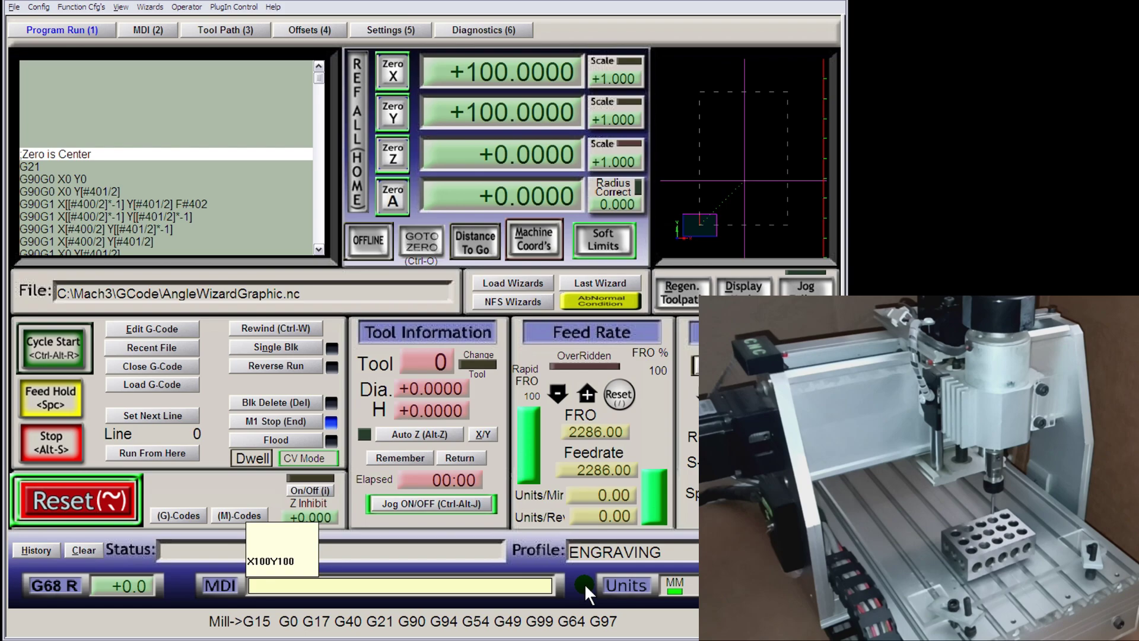
Zero X and Y, regenerate the toolpath, and run G28 to send the machine home
left_click(394, 73)
left_click(392, 114)
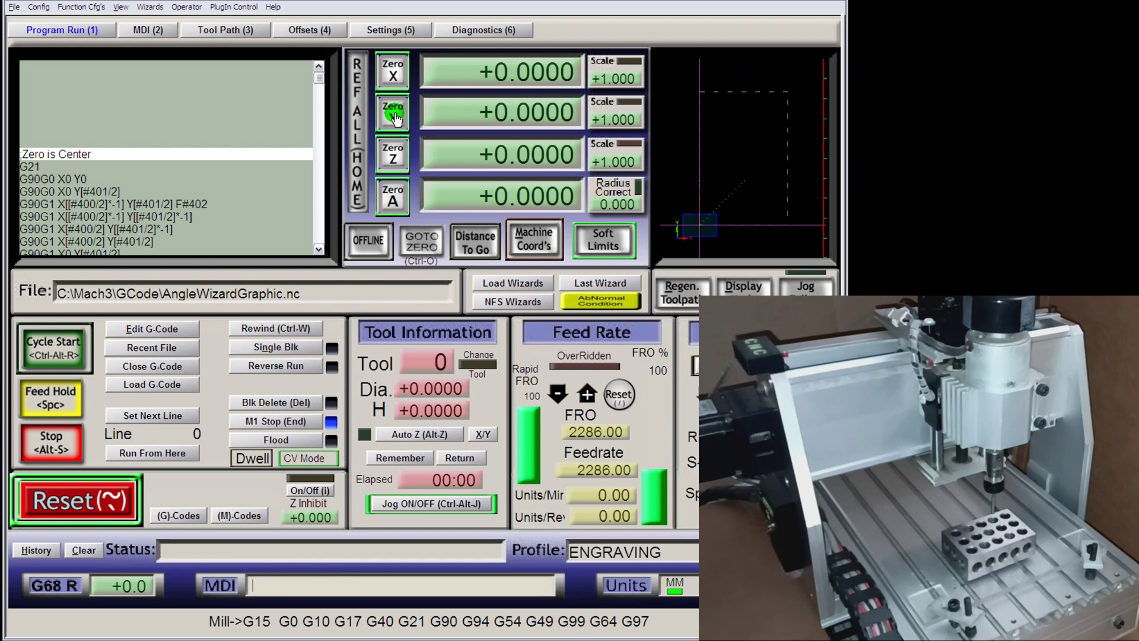
left_click(688, 296)
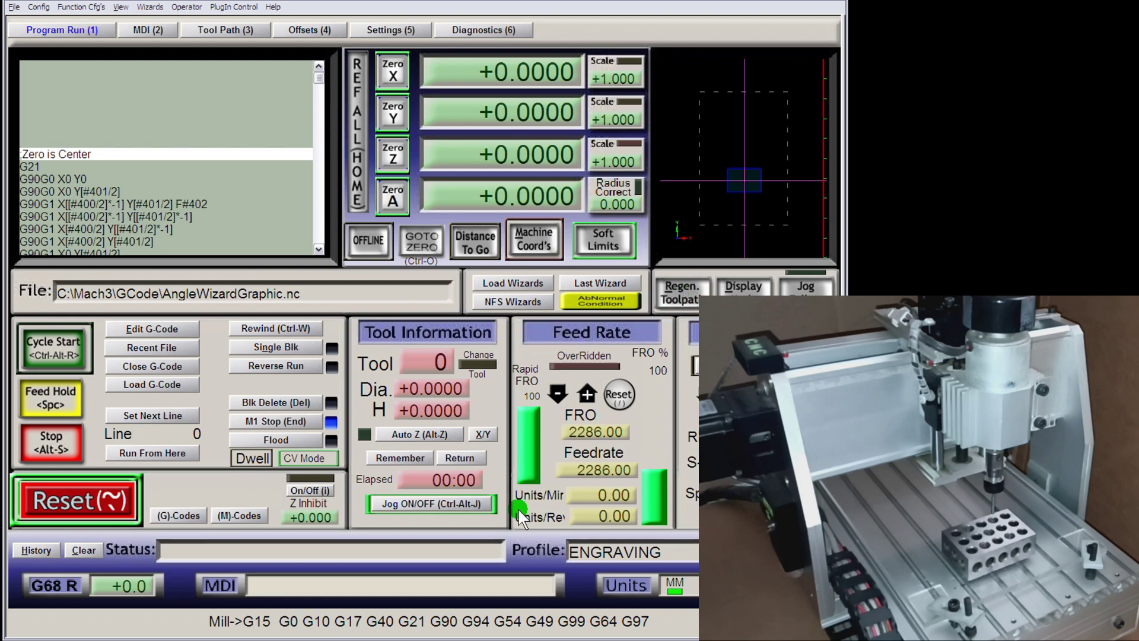
key("Return")
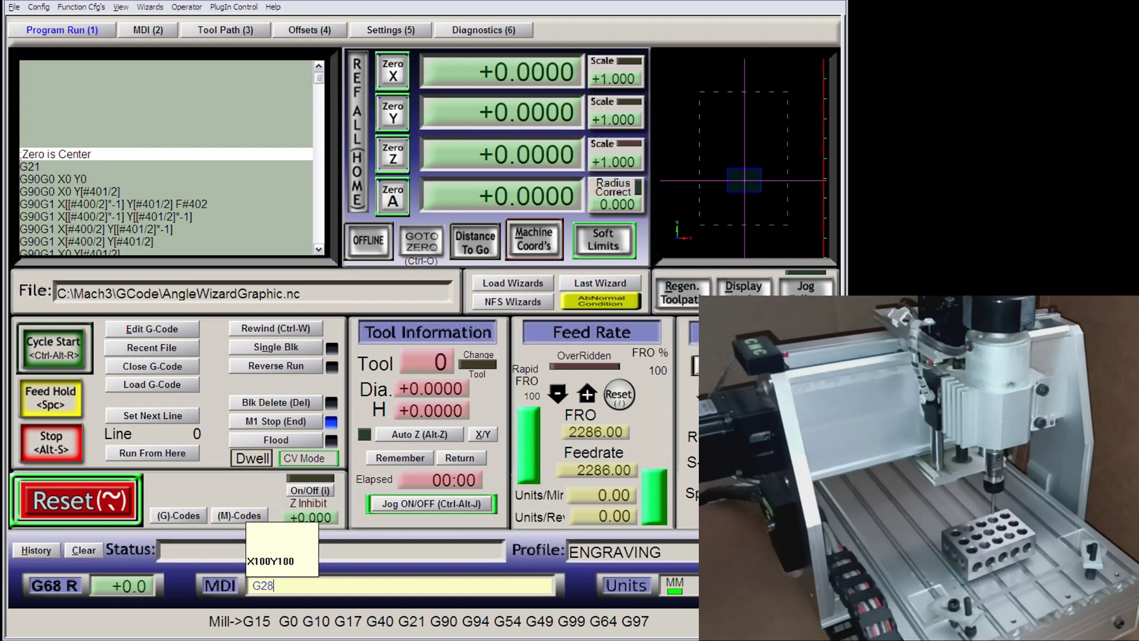
key("Return")
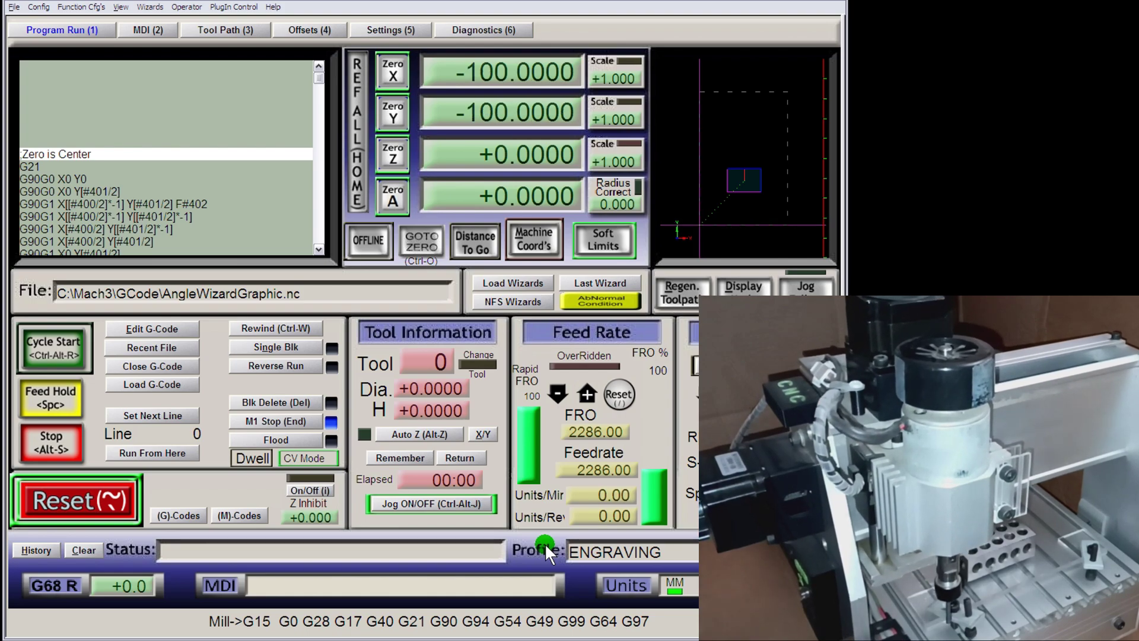
Rerun the recalled X100Y100 move, which soft limits abort
key("Return")
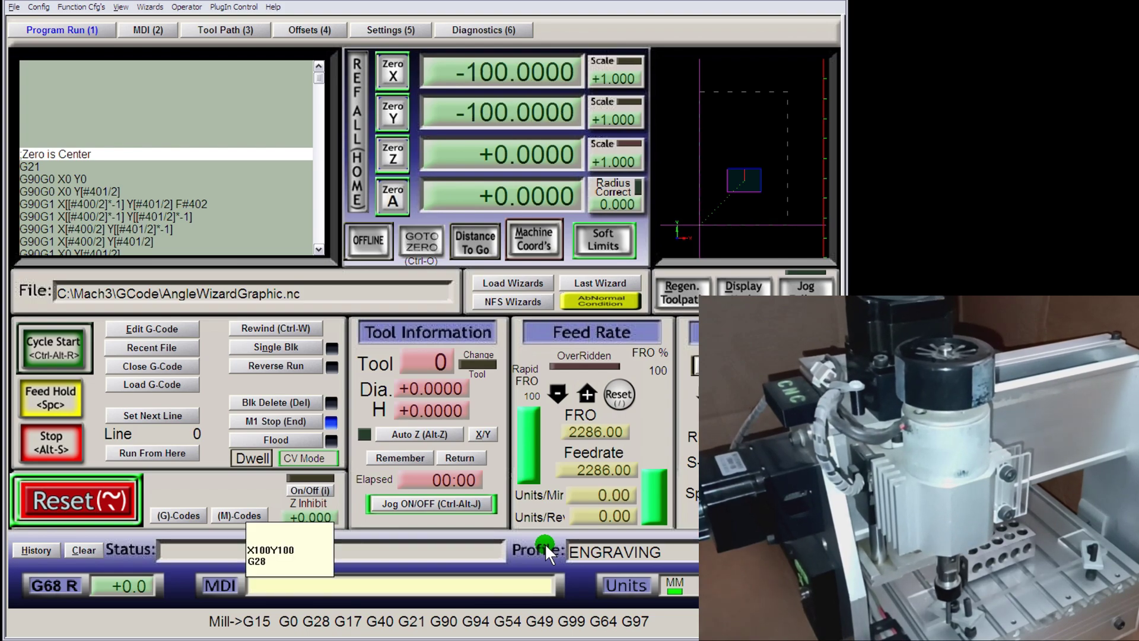
key("Up")
key("Return")
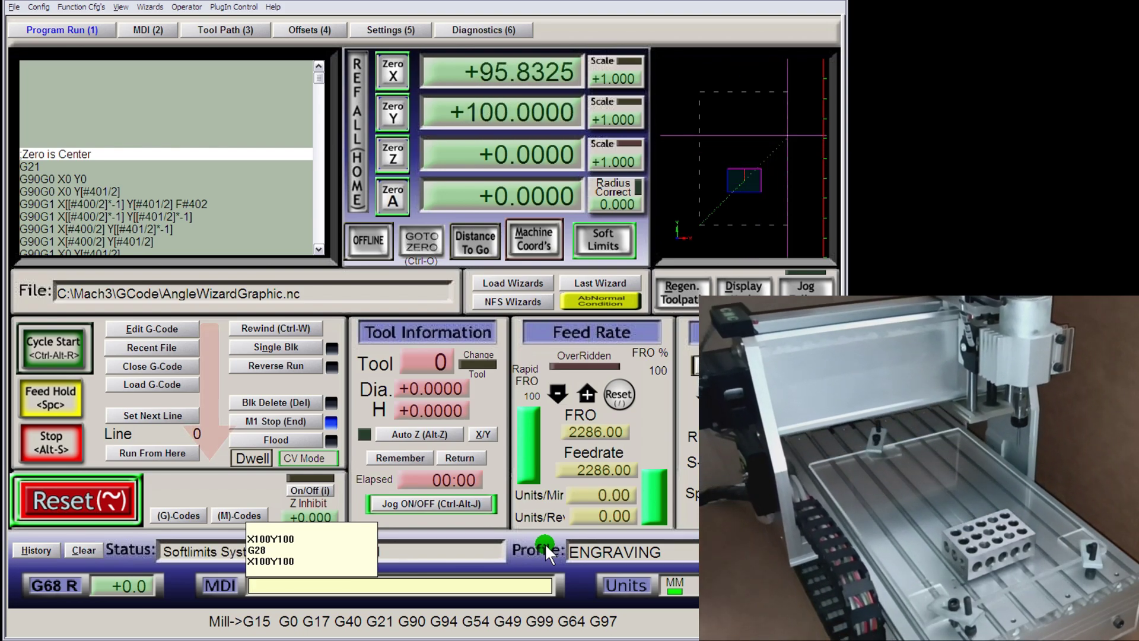
key("Escape")
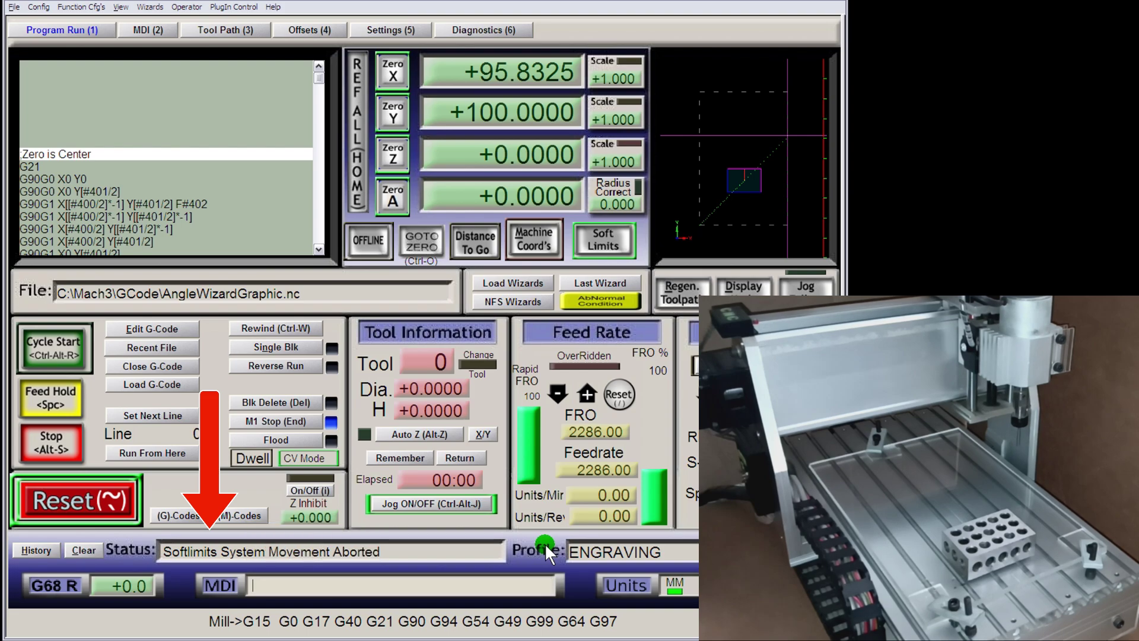
Jog the machine back toward negative X and Y, lowering and raising Z
key("Left")
key("Down")
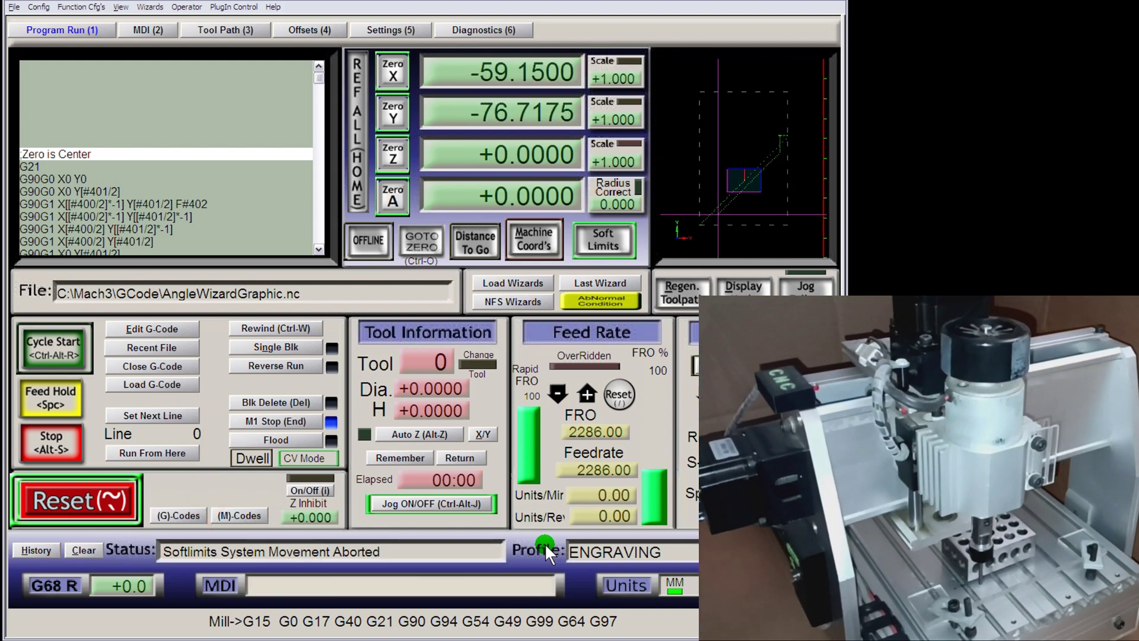
key("Page_Down")
key("Page_Up")
key("Left")
key("Down")
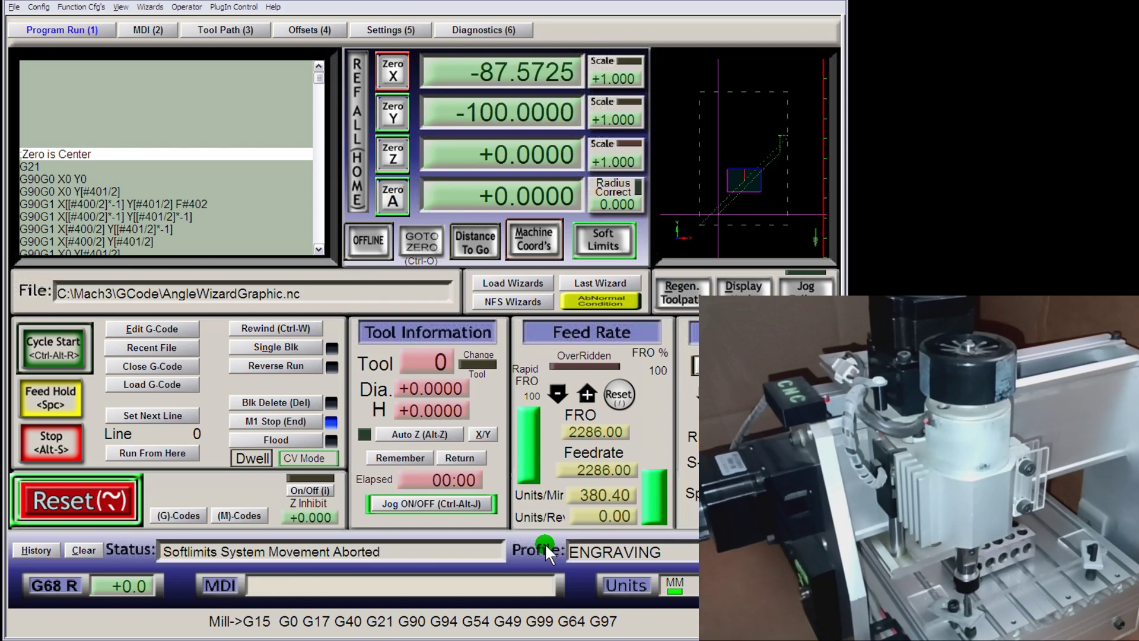